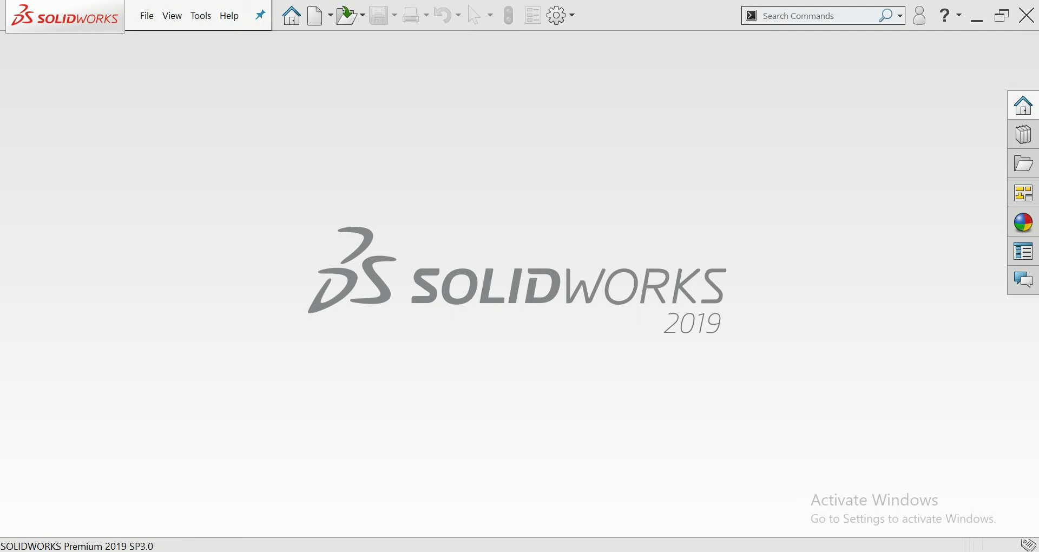
# Step: Create a new part document and open a sketch on its Top Plane
pyautogui.click(320, 16)
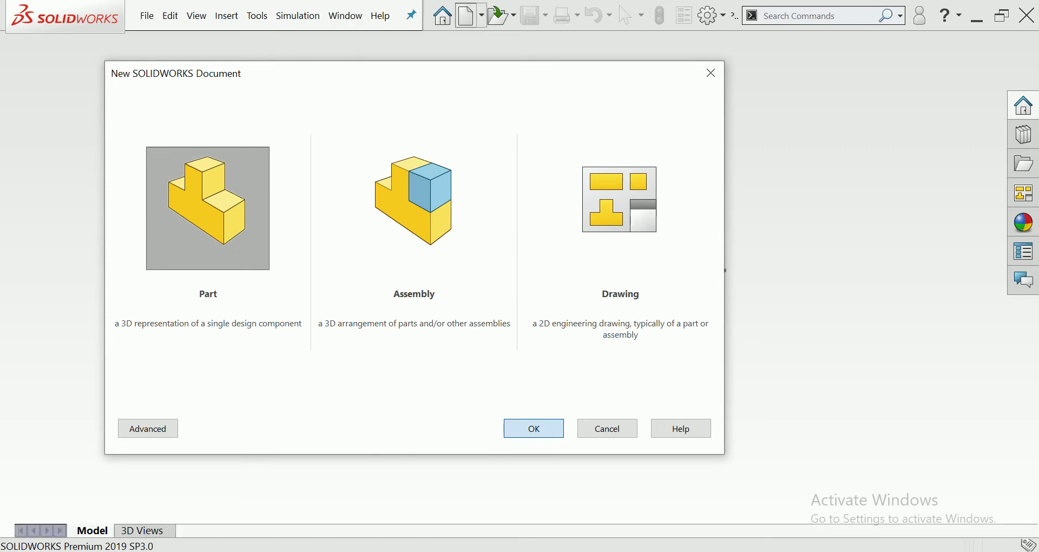
pyautogui.press('Return')
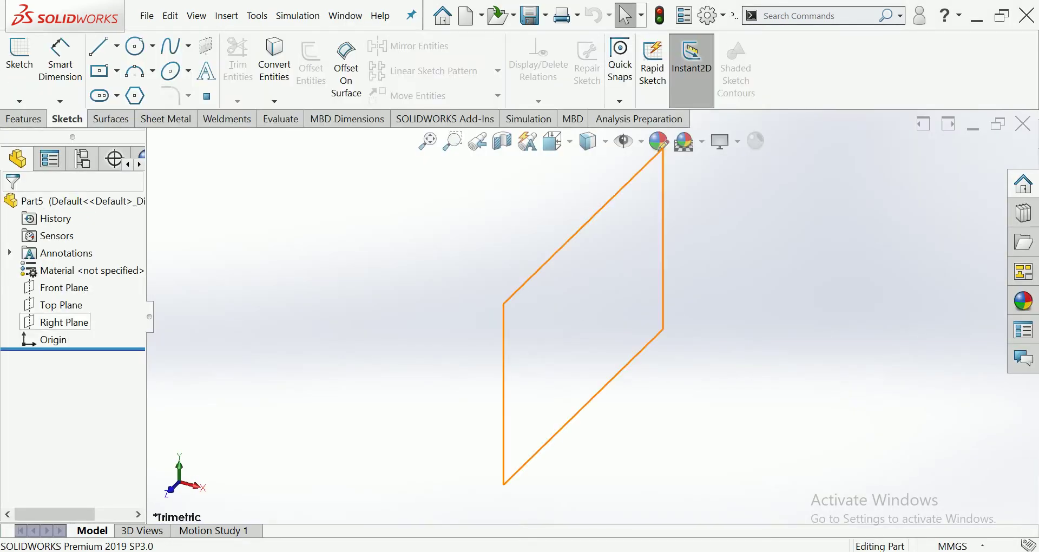
pyautogui.click(62, 305)
pyautogui.click(95, 293)
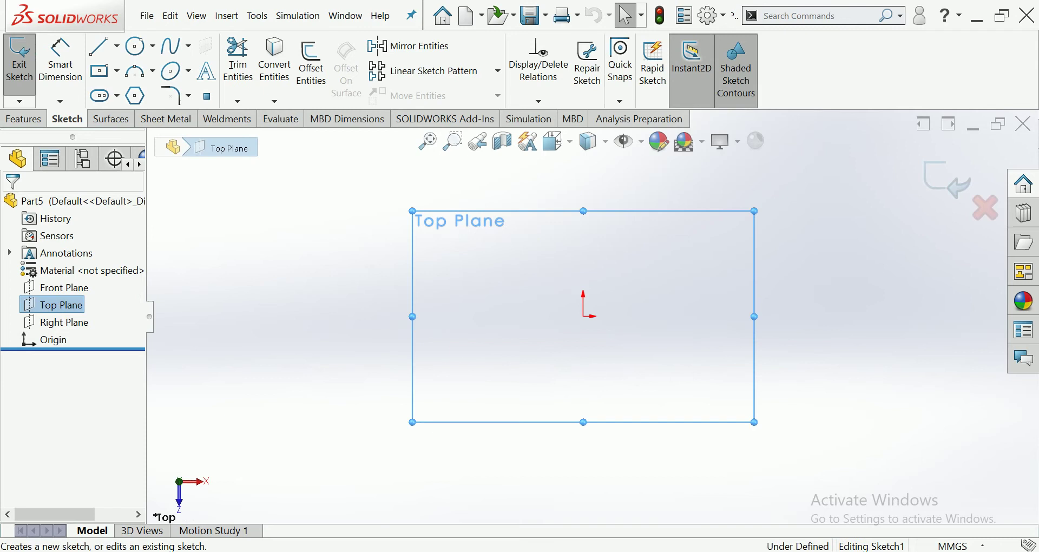
# Step: Draw a smaller inner circle and a larger outer circle, both centred on the origin
pyautogui.click(135, 46)
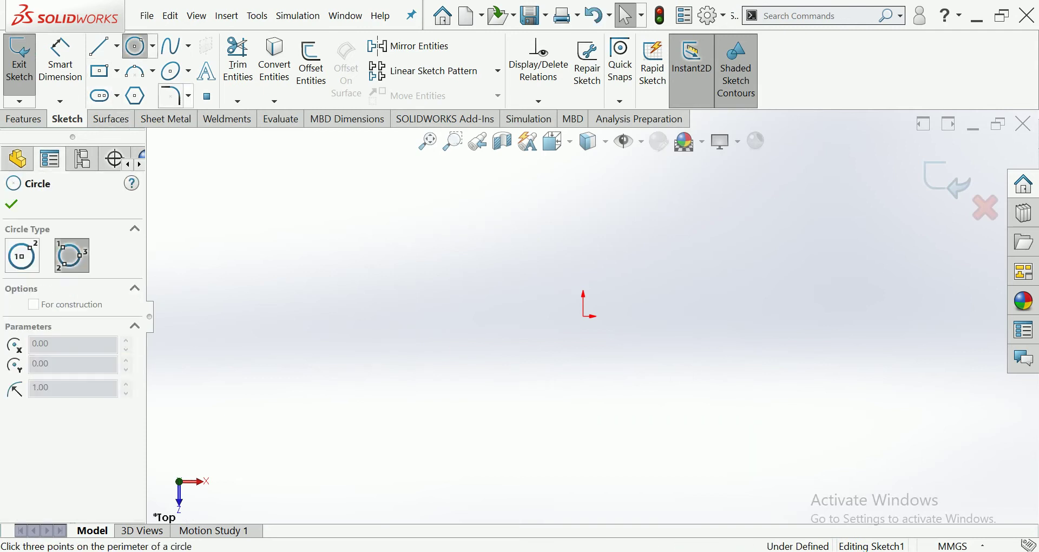
pyautogui.click(583, 316)
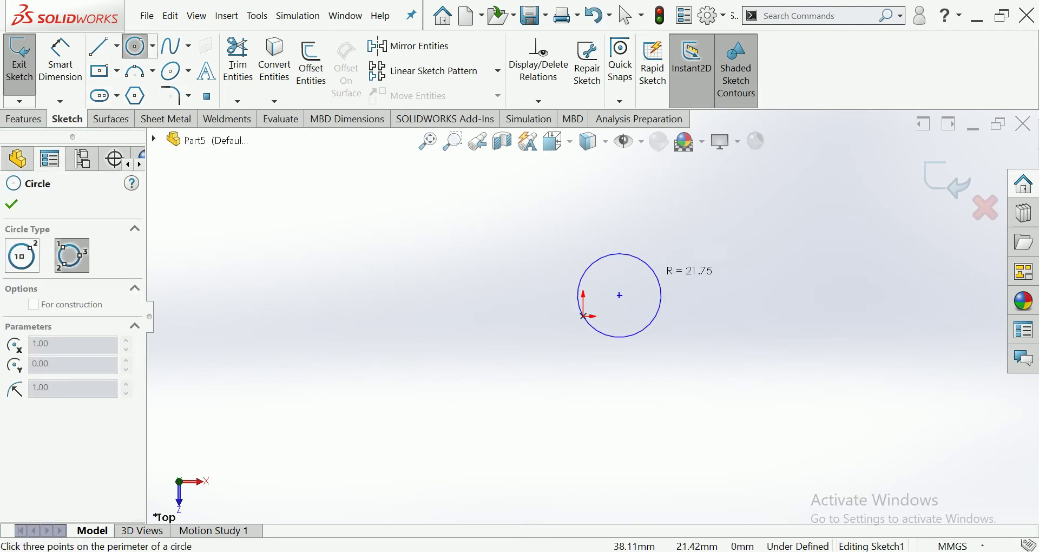
pyautogui.press('Escape')
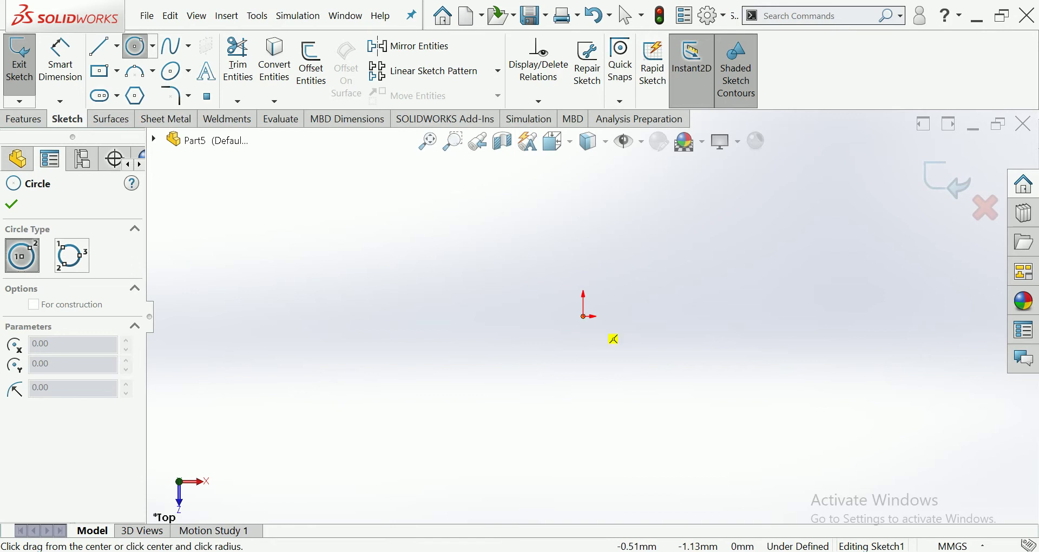
pyautogui.click(585, 317)
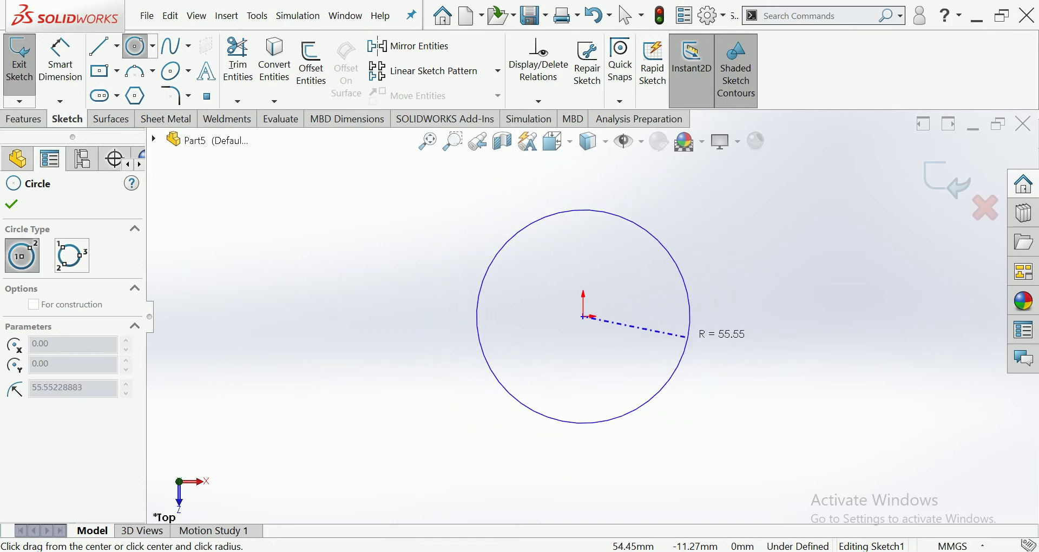
pyautogui.click(688, 335)
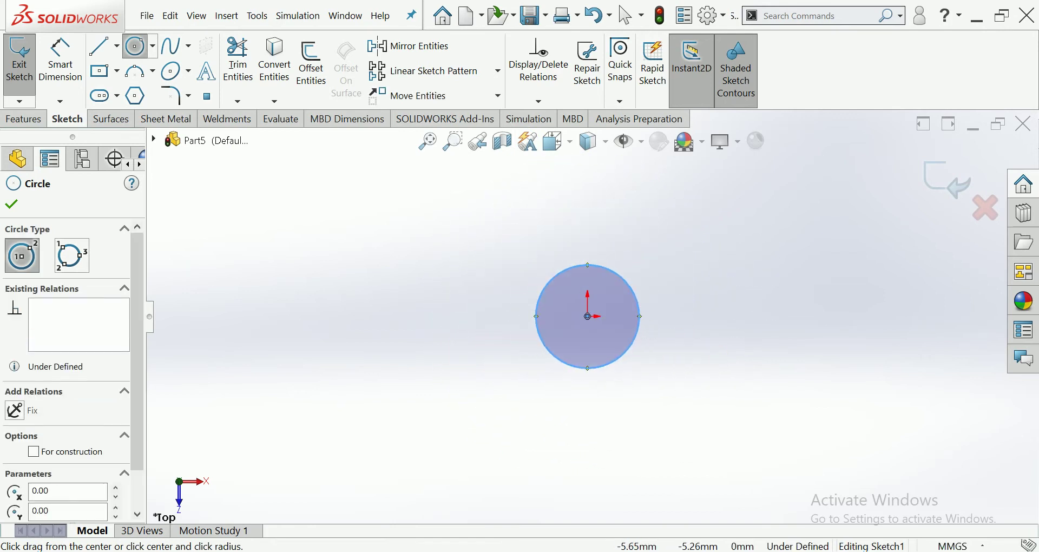
pyautogui.click(588, 317)
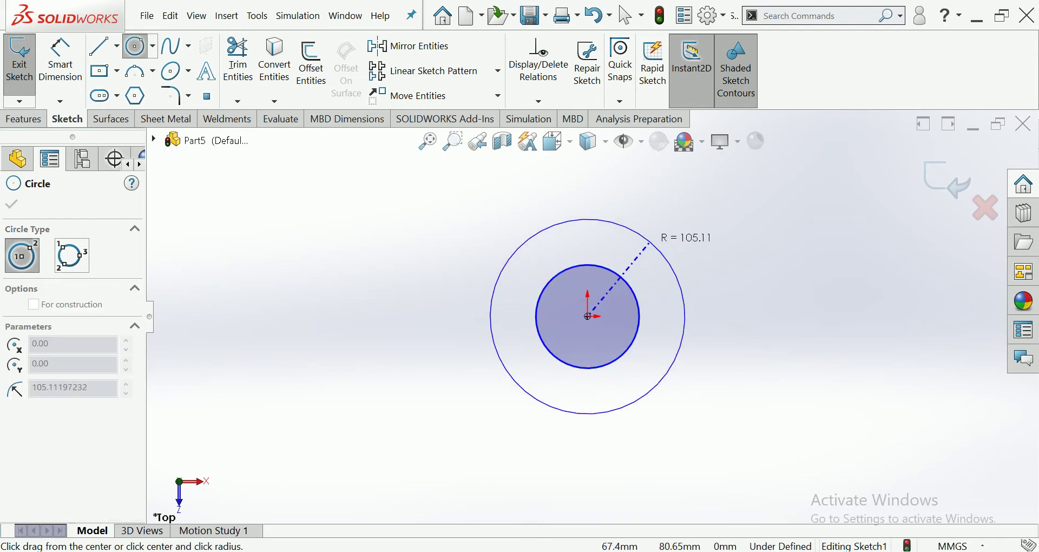
pyautogui.click(646, 258)
pyautogui.press('Escape')
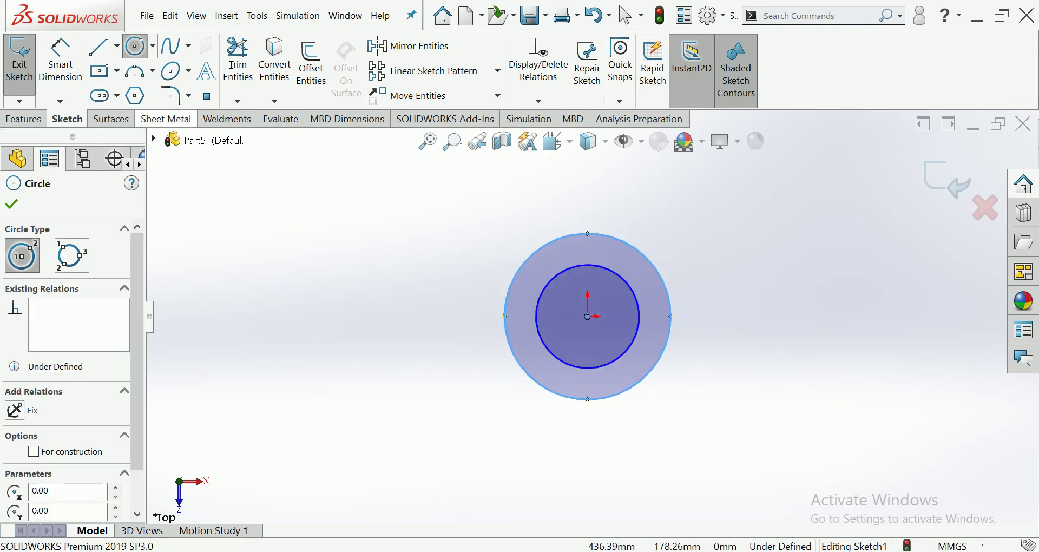
# Step: Dimension the inner circle to a 150 mm diameter
pyautogui.press('d')
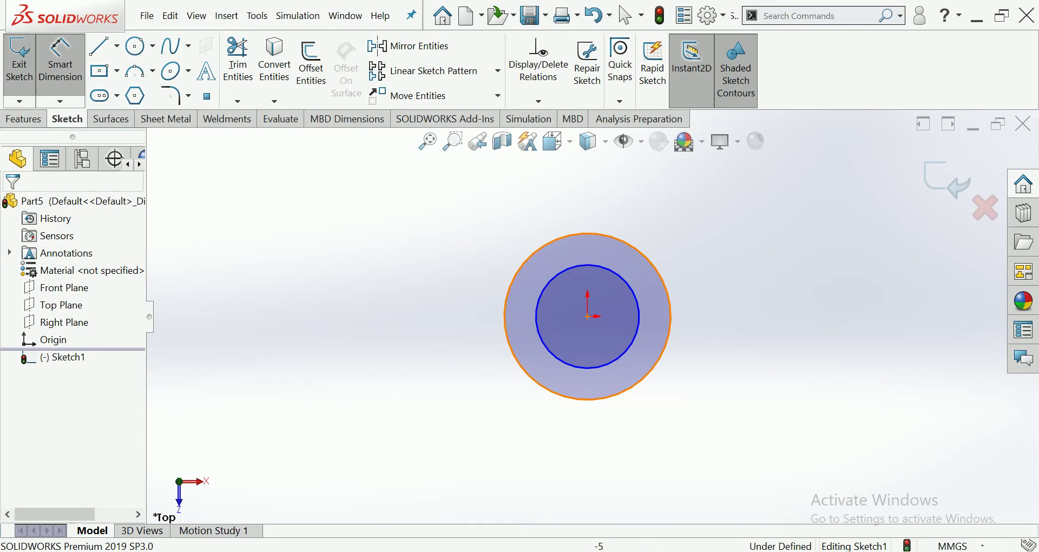
pyautogui.click(537, 303)
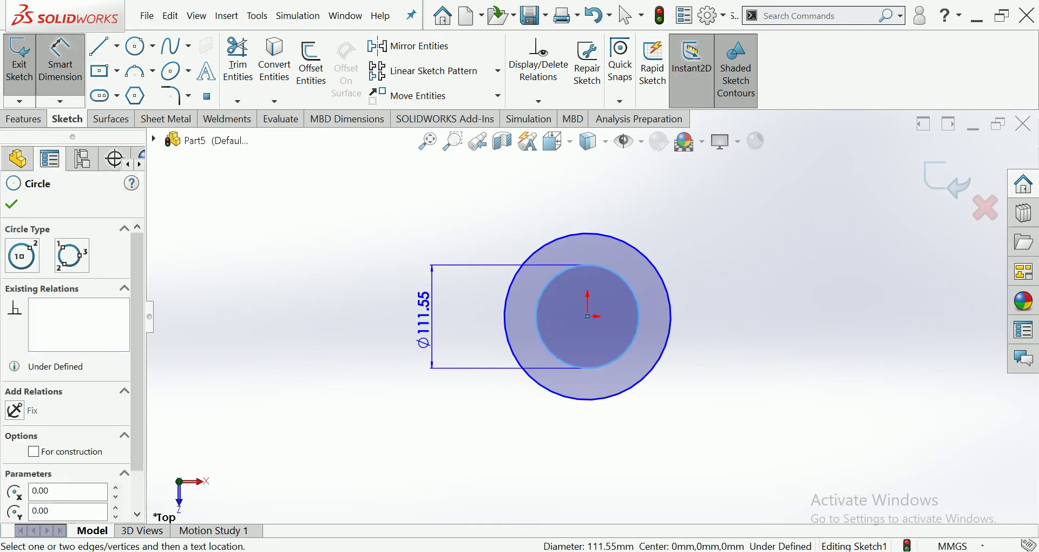
pyautogui.press('Escape')
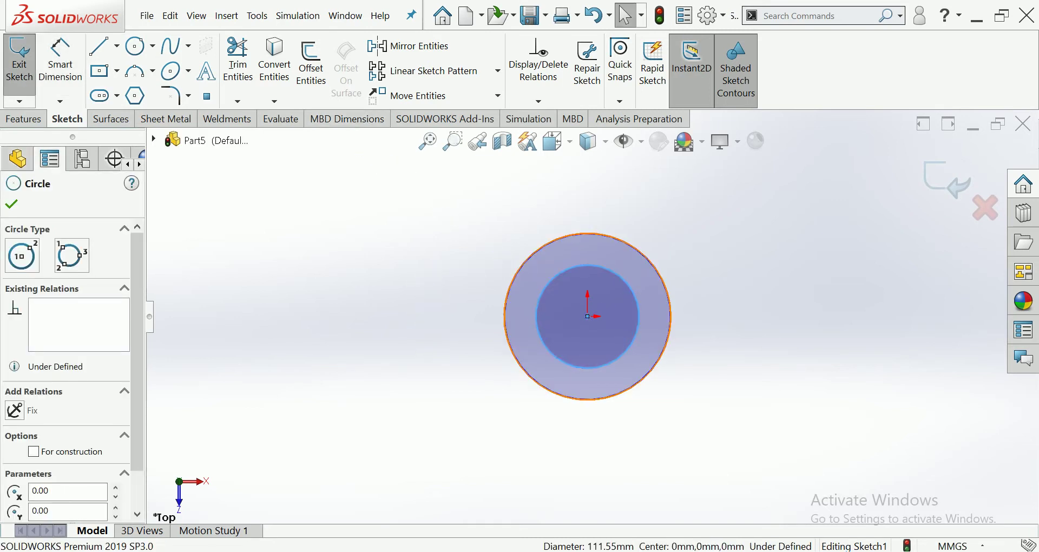
pyautogui.press('Escape')
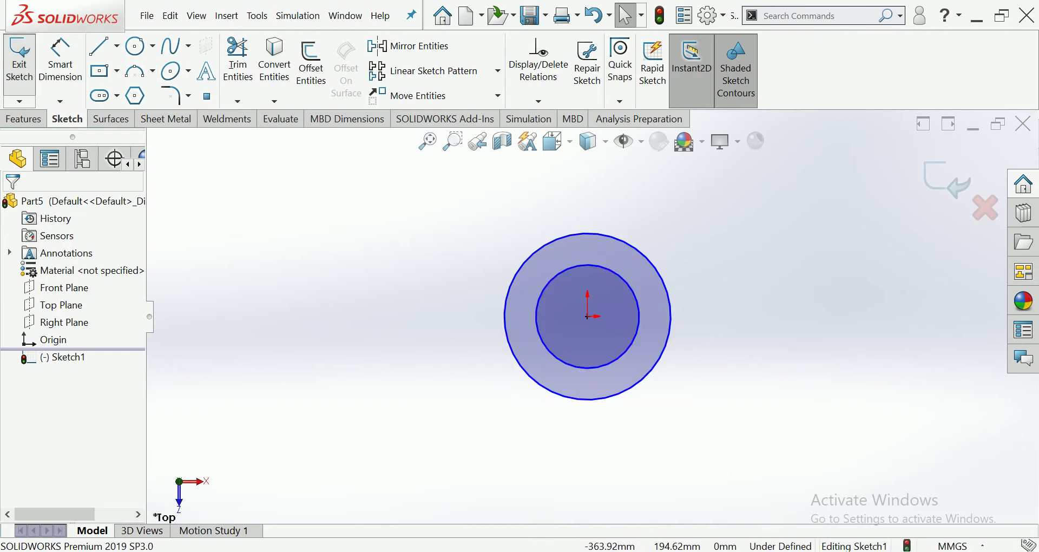
pyautogui.press('d')
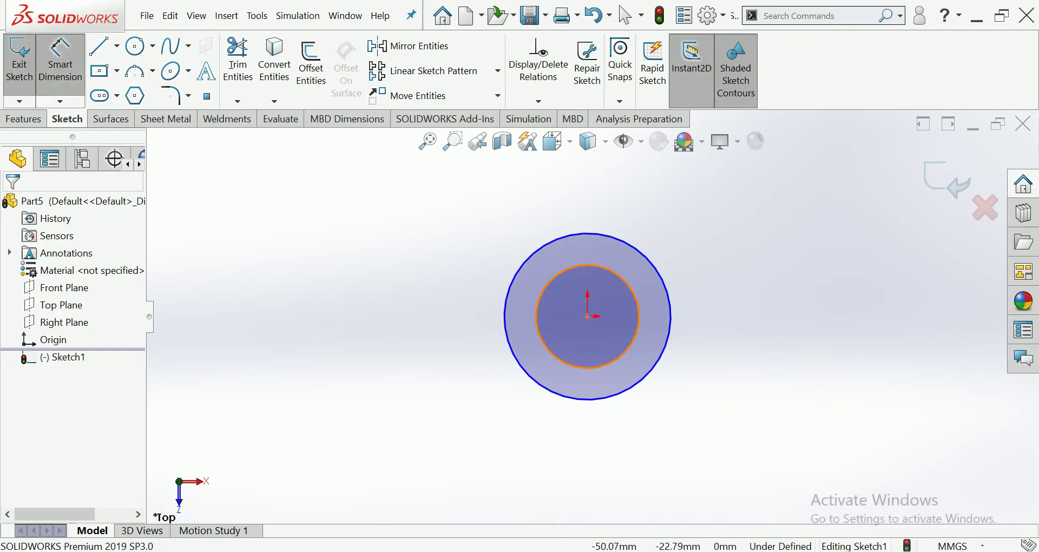
pyautogui.click(537, 317)
pyautogui.click(407, 325)
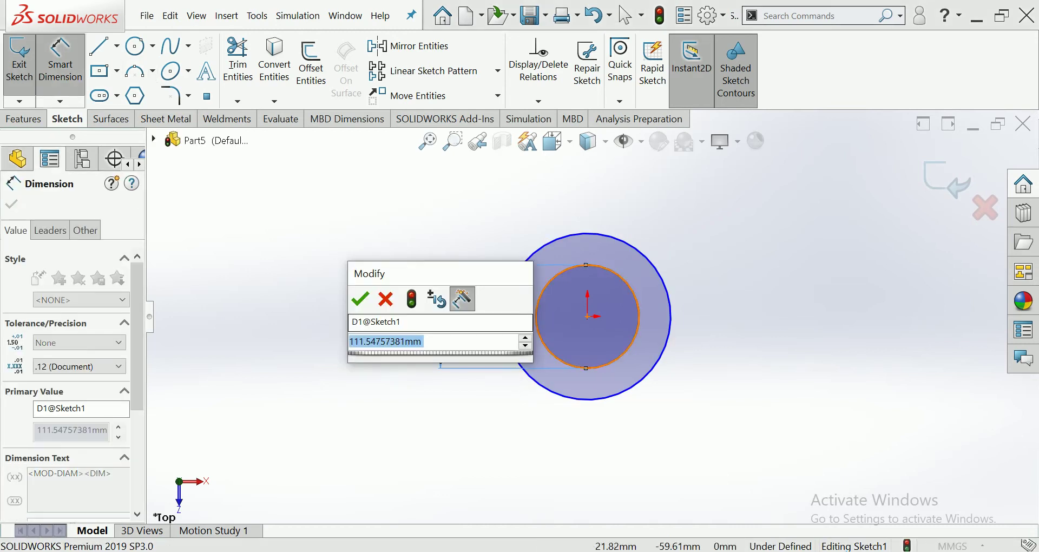
pyautogui.write('1')
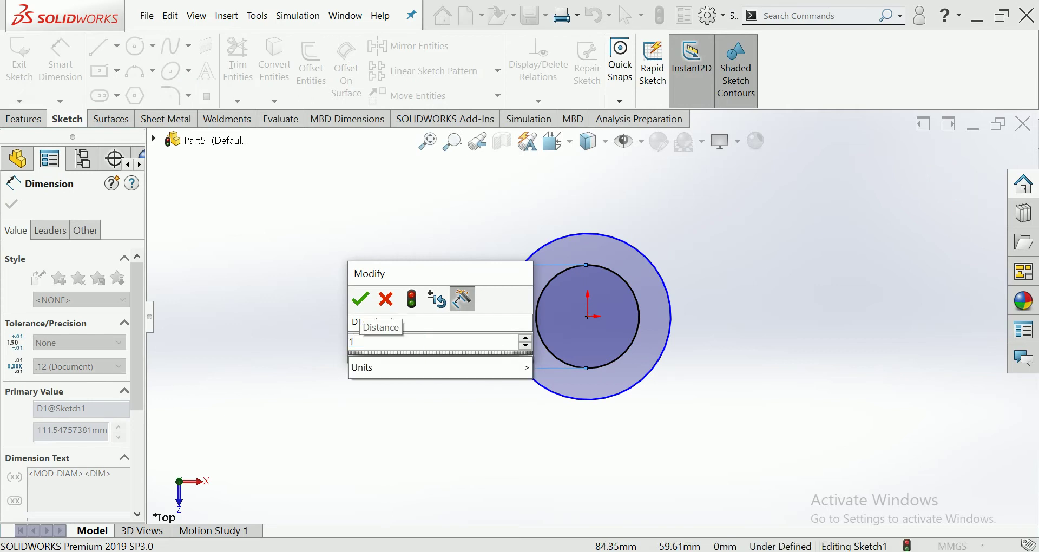
pyautogui.write('50')
pyautogui.press('Return')
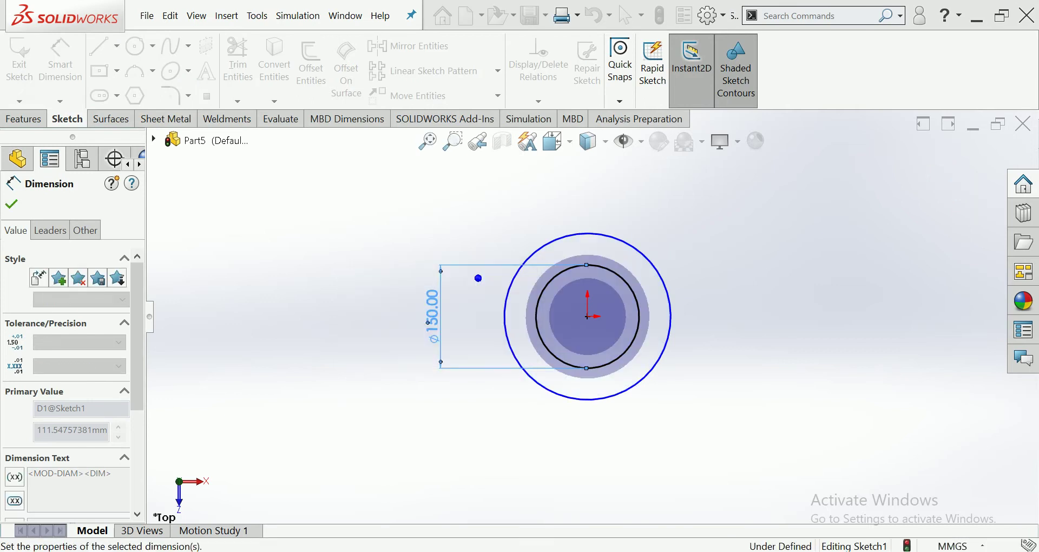
pyautogui.press('Escape')
# Step: Dimension the outer circle to a 350 mm diameter
pyautogui.click(506, 316)
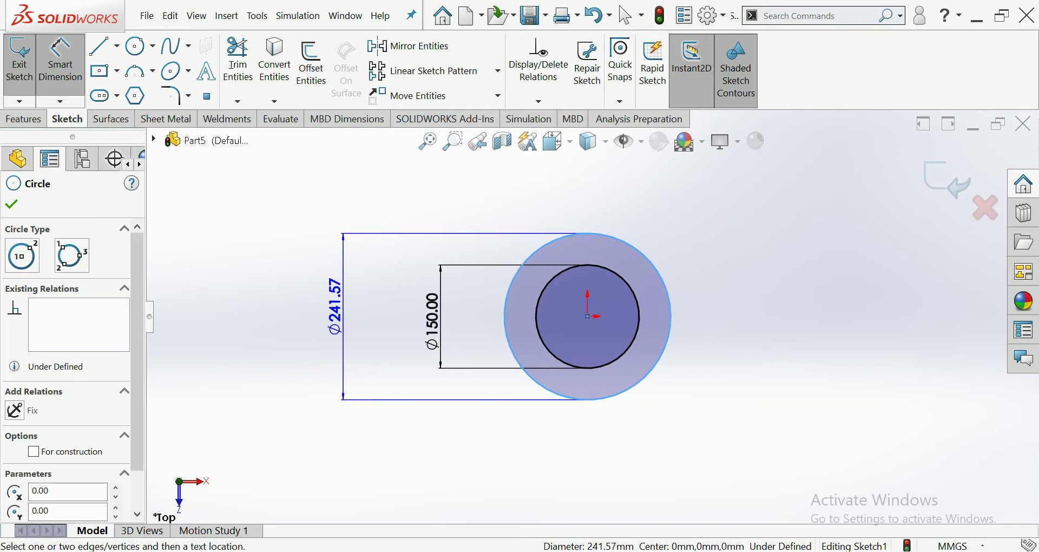
pyautogui.click(346, 304)
pyautogui.click(344, 304)
pyautogui.write('350')
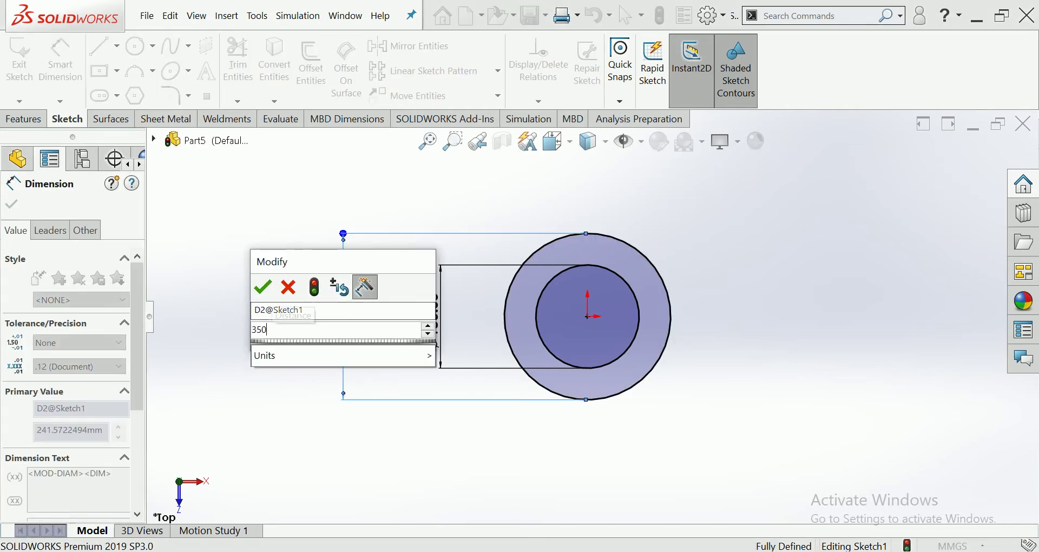
pyautogui.press('Return')
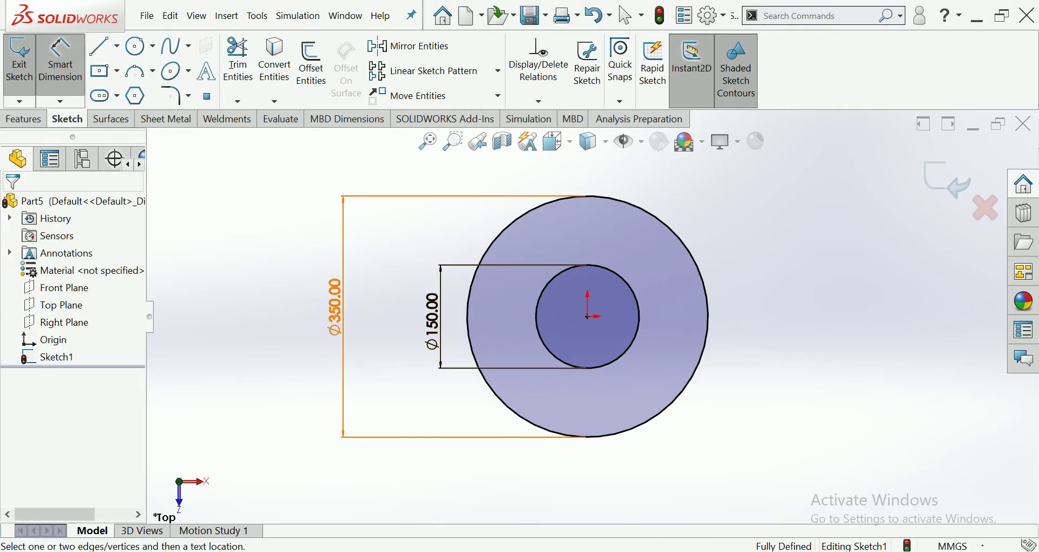
pyautogui.click(135, 46)
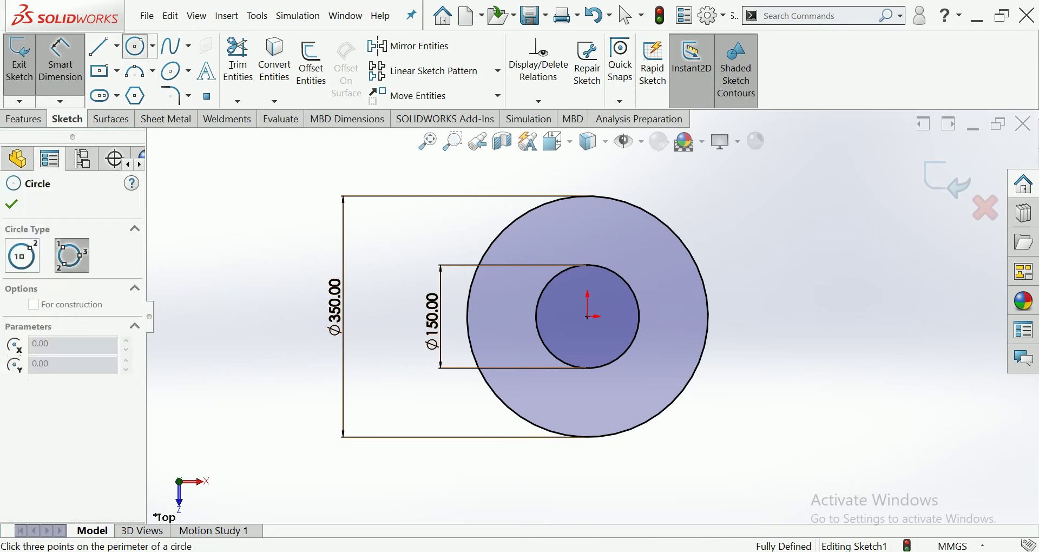
# Step: Draw a construction circle centred on the origin, between the inner and outer circles
pyautogui.click(587, 316)
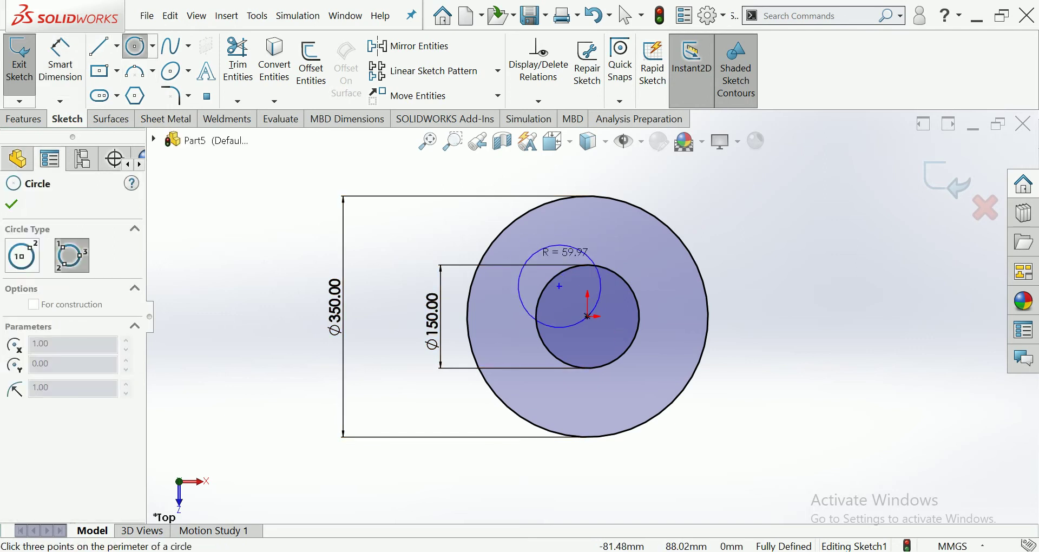
pyautogui.press('Escape')
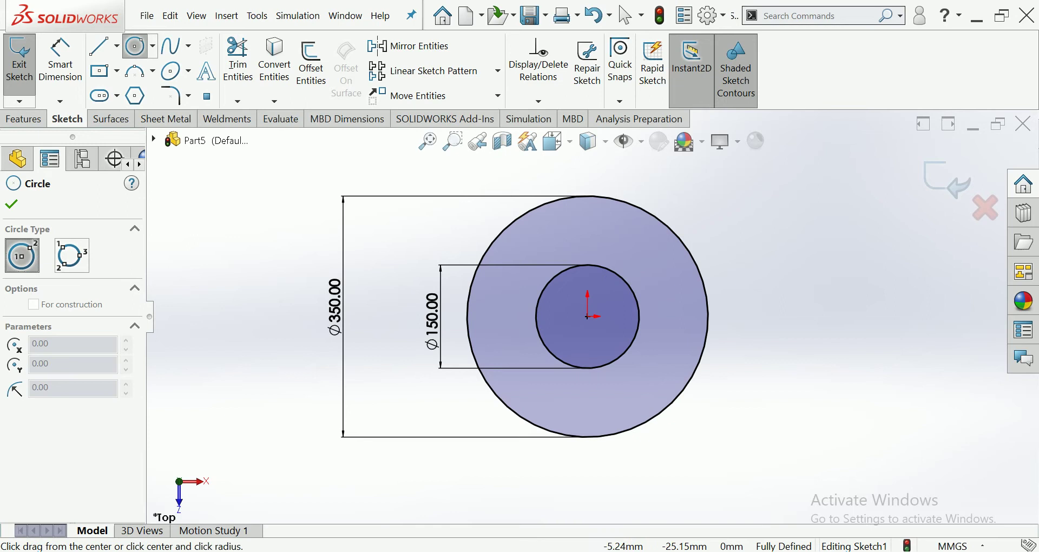
pyautogui.click(587, 316)
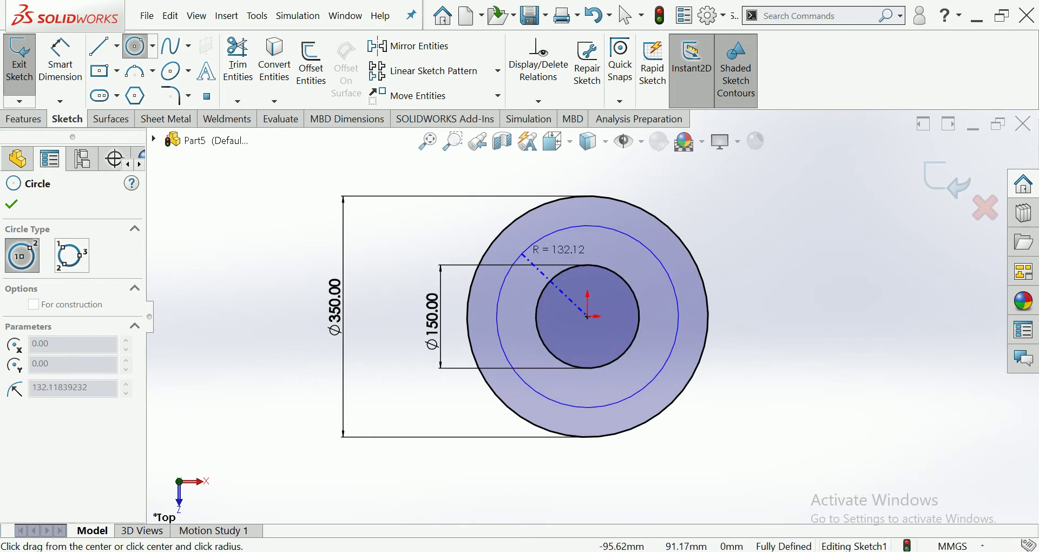
pyautogui.click(522, 253)
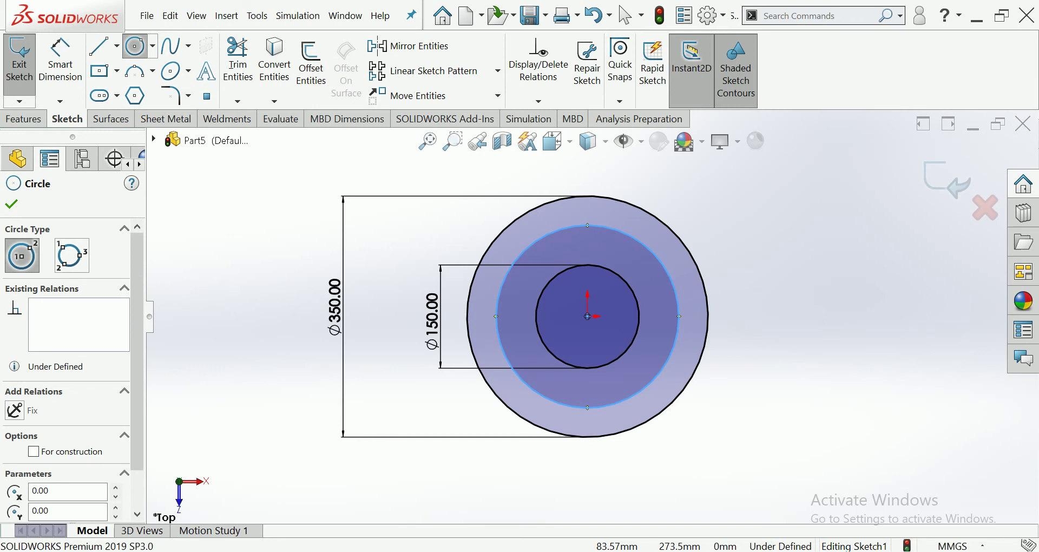
pyautogui.click(33, 451)
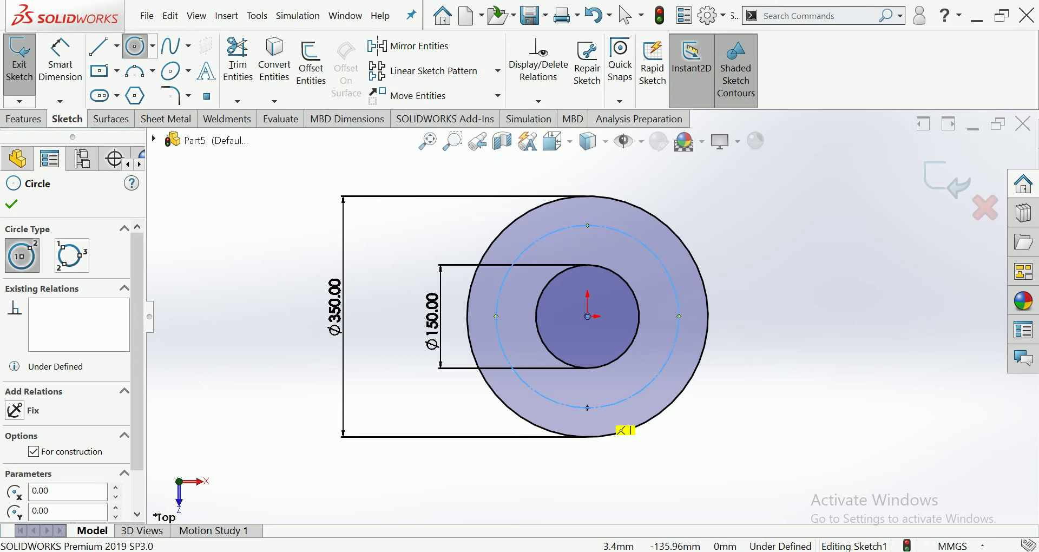
# Step: Draw a small circle centred on the construction circle's bottom point
pyautogui.click(588, 408)
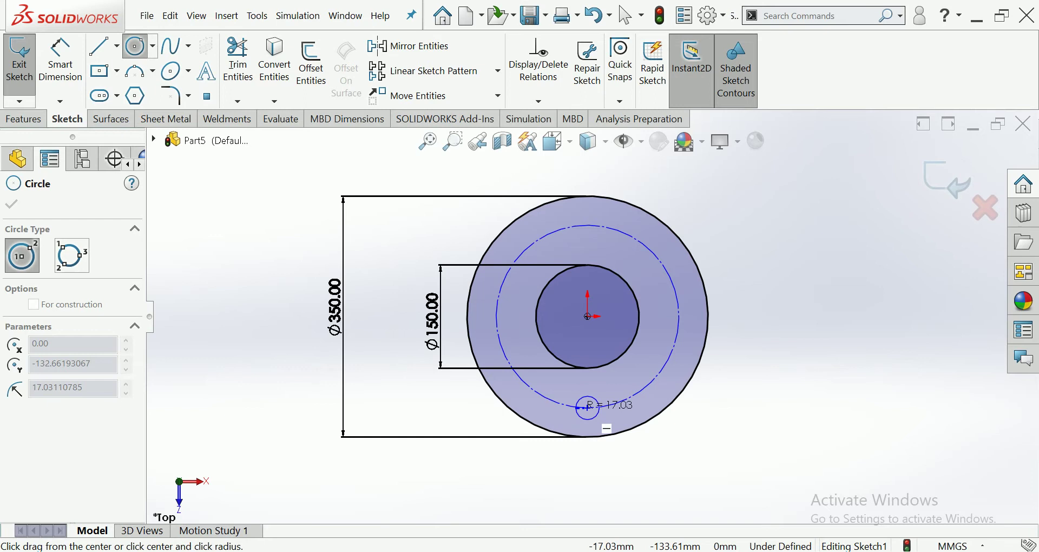
pyautogui.click(577, 408)
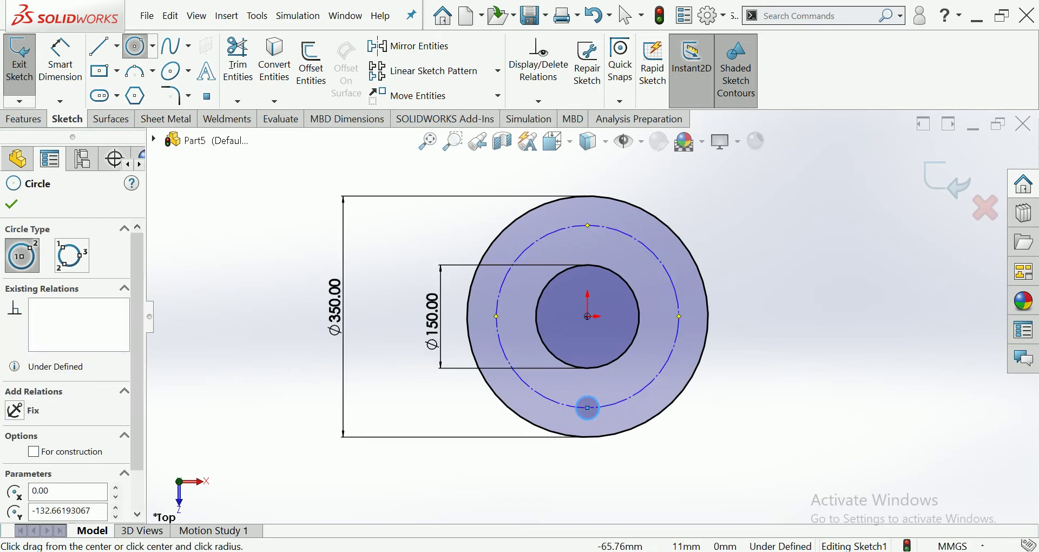
pyautogui.click(498, 71)
# Step: Circular-pattern the small circle into 6 equally spaced copies over 360° about the origin
pyautogui.click(439, 113)
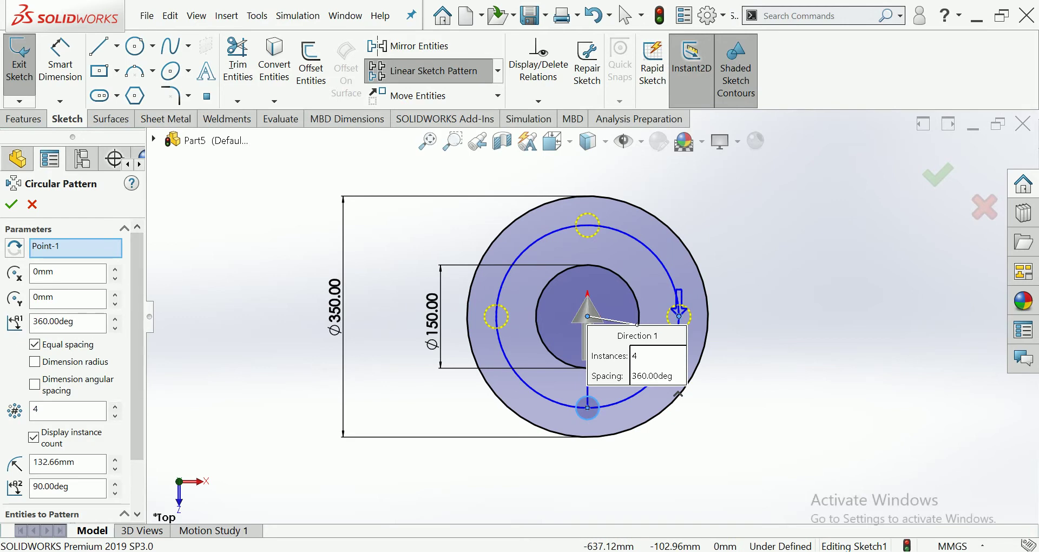
pyautogui.click(115, 407)
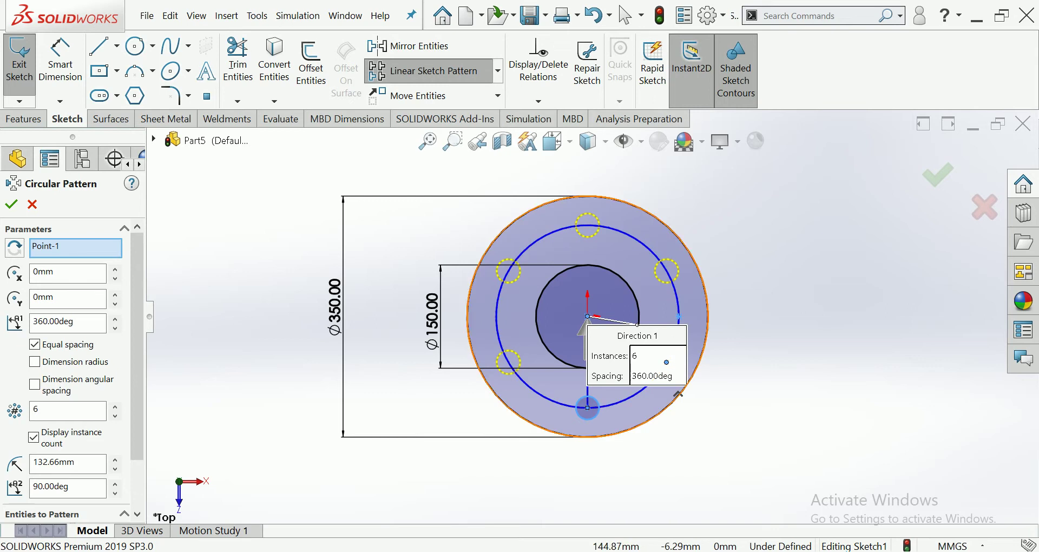
pyautogui.scroll(-2, 679, 394)
pyautogui.scroll(2, 617, 395)
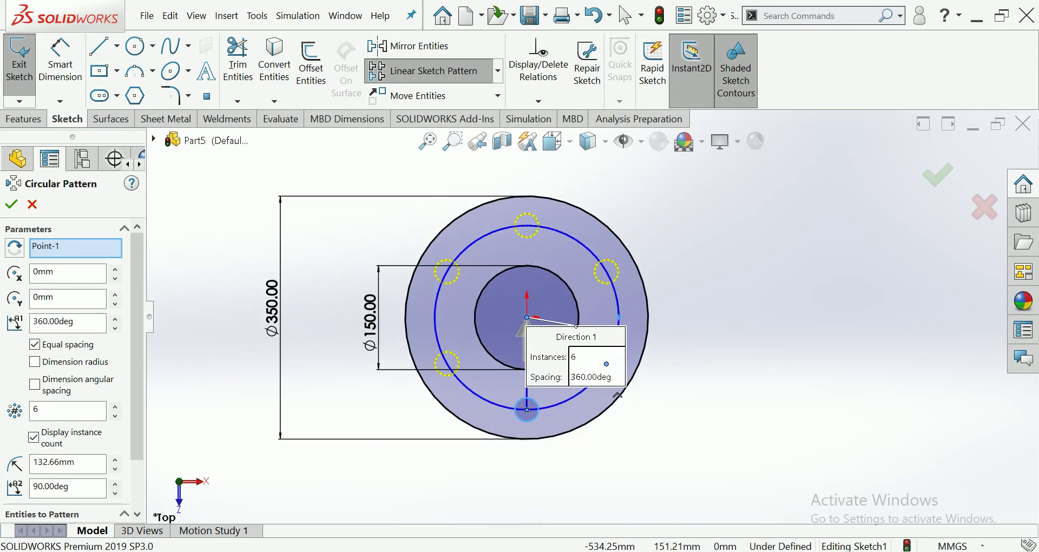
pyautogui.click(11, 204)
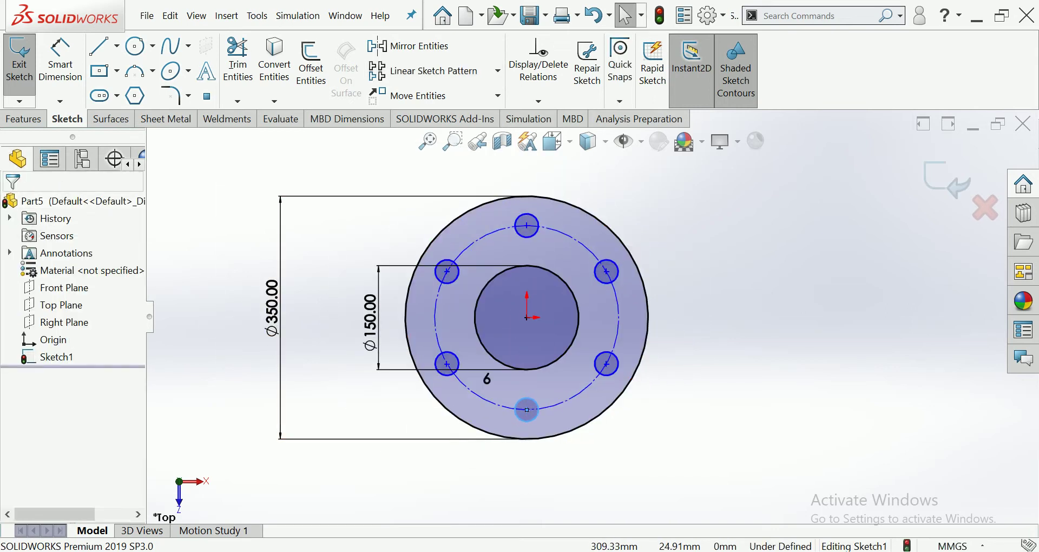
# Step: Dimension the construction bolt circle to a 265 mm diameter
pyautogui.click(60, 59)
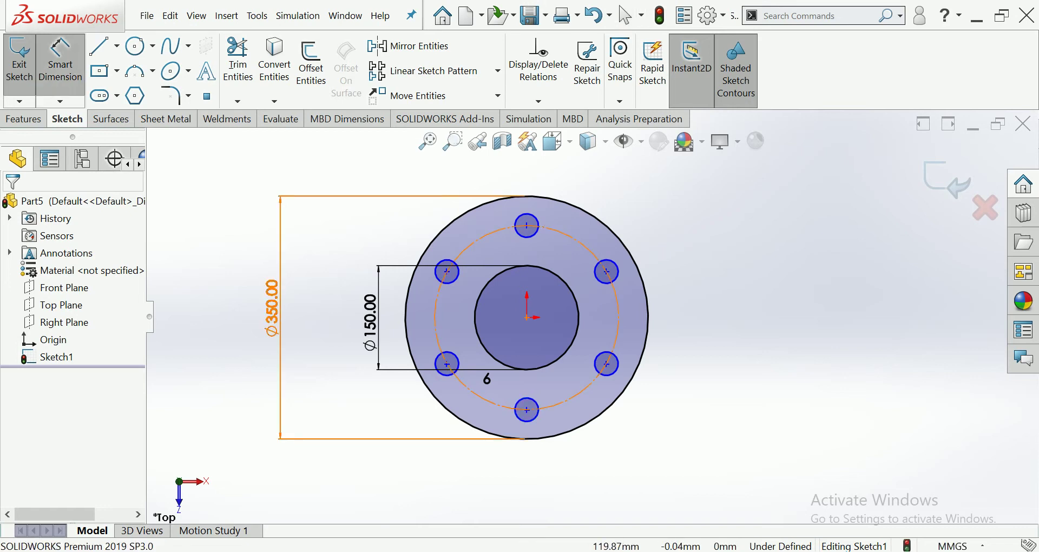
pyautogui.click(618, 319)
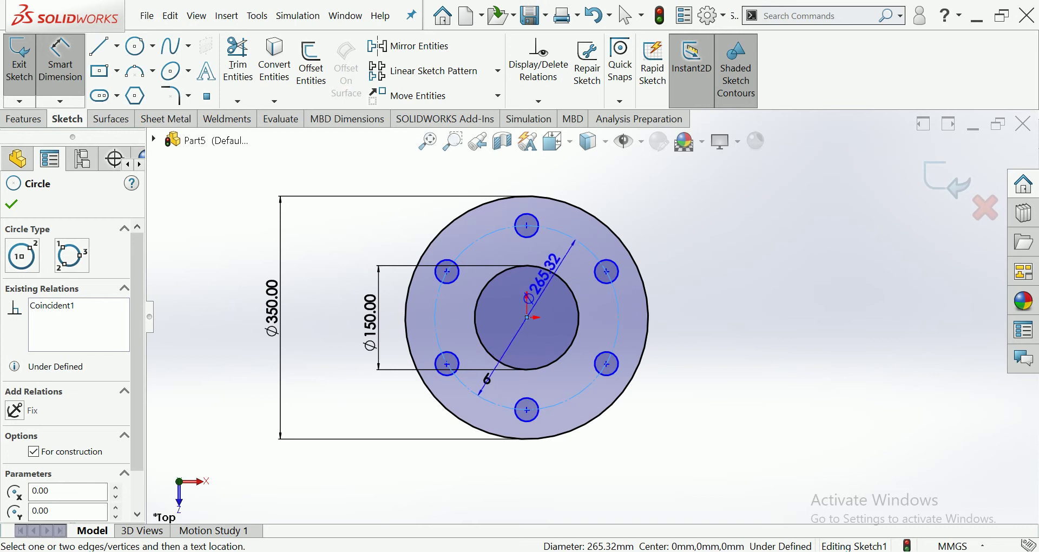
pyautogui.click(702, 312)
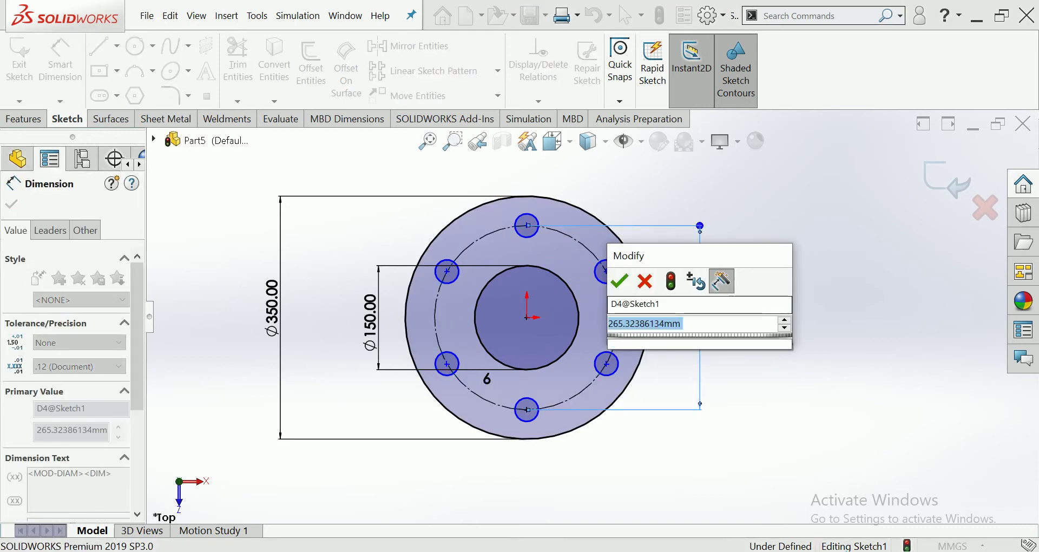
pyautogui.write('265.32')
pyautogui.press('Return')
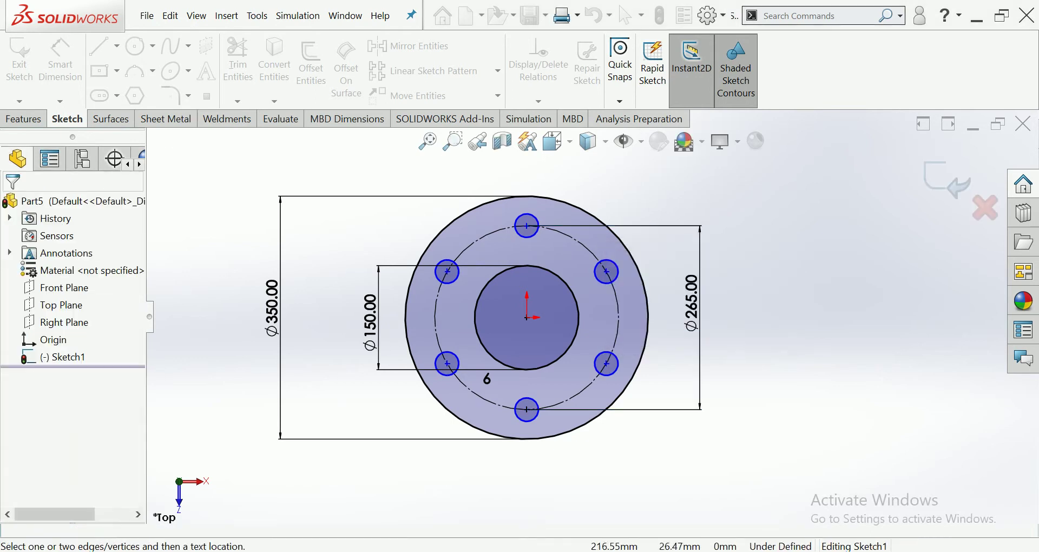
# Step: Dimension a bolt hole circle to a 28 mm diameter
pyautogui.click(606, 272)
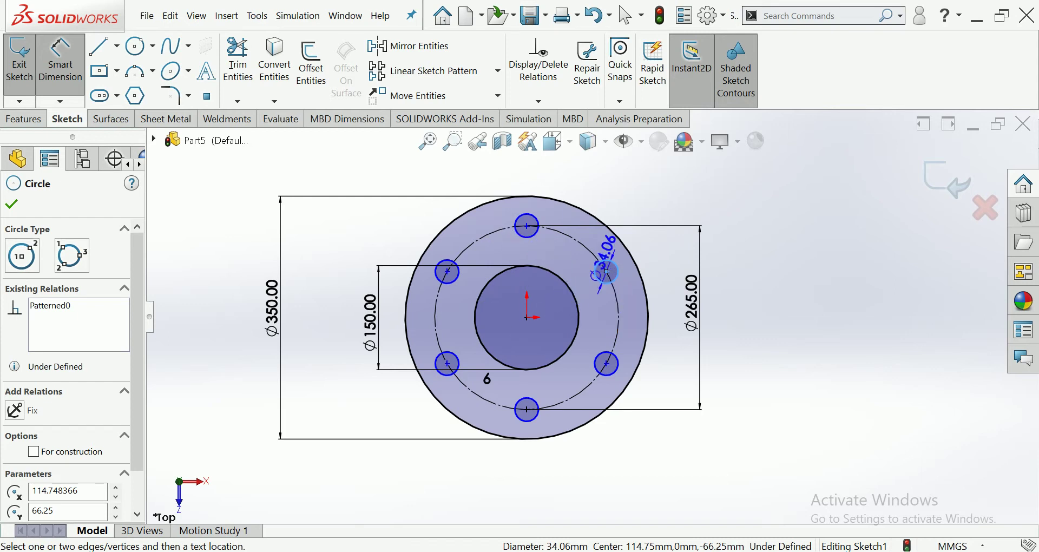
pyautogui.click(643, 196)
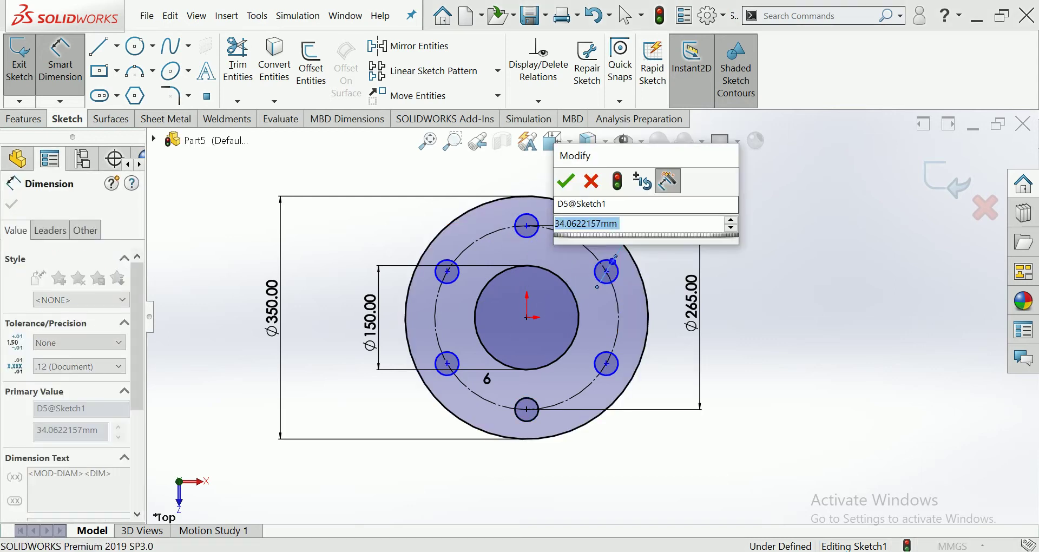
pyautogui.write('28')
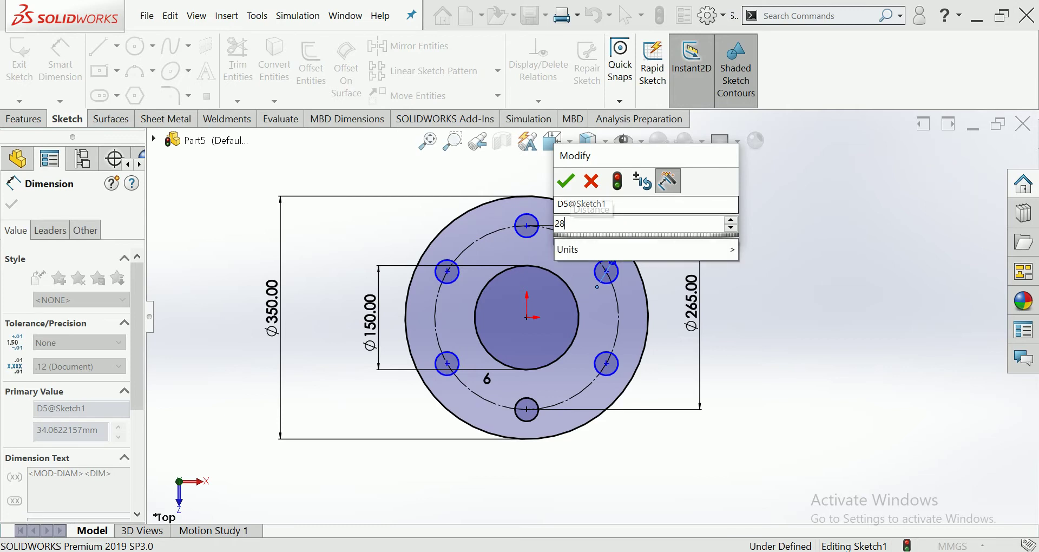
pyautogui.press('Return')
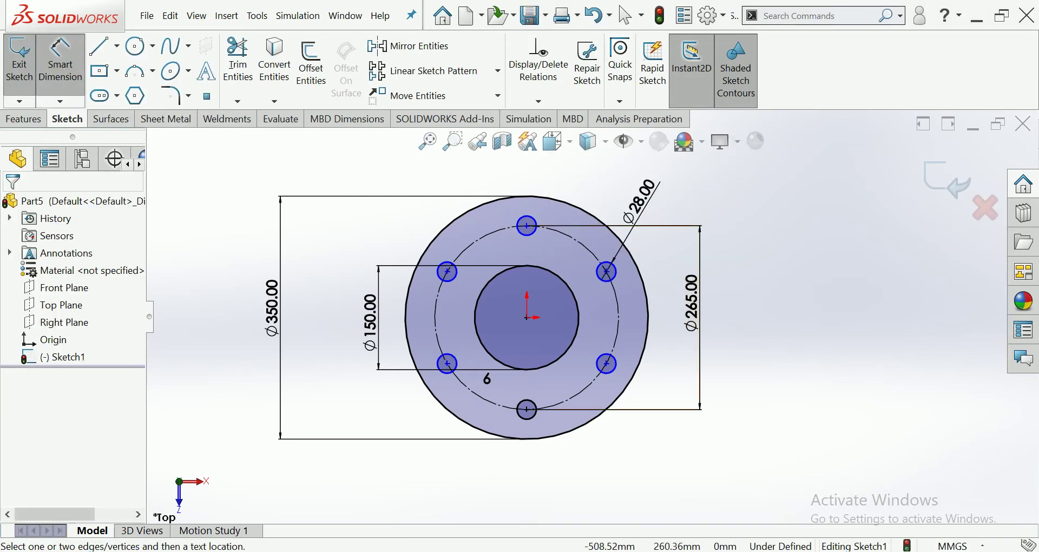
pyautogui.click(23, 119)
pyautogui.click(27, 62)
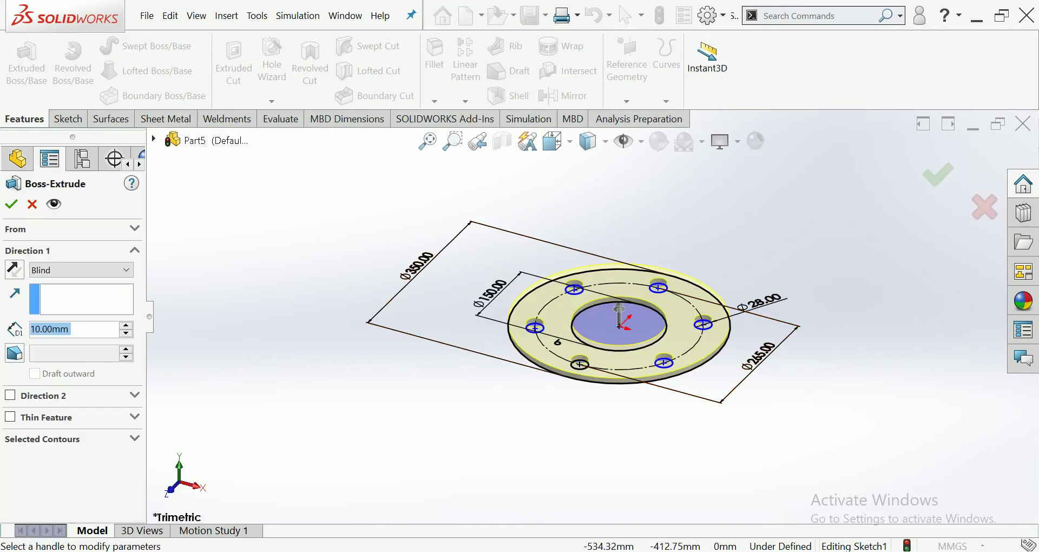
# Step: Accept the 10 mm blind extrusion, producing the solid flange plate
pyautogui.press('Return')
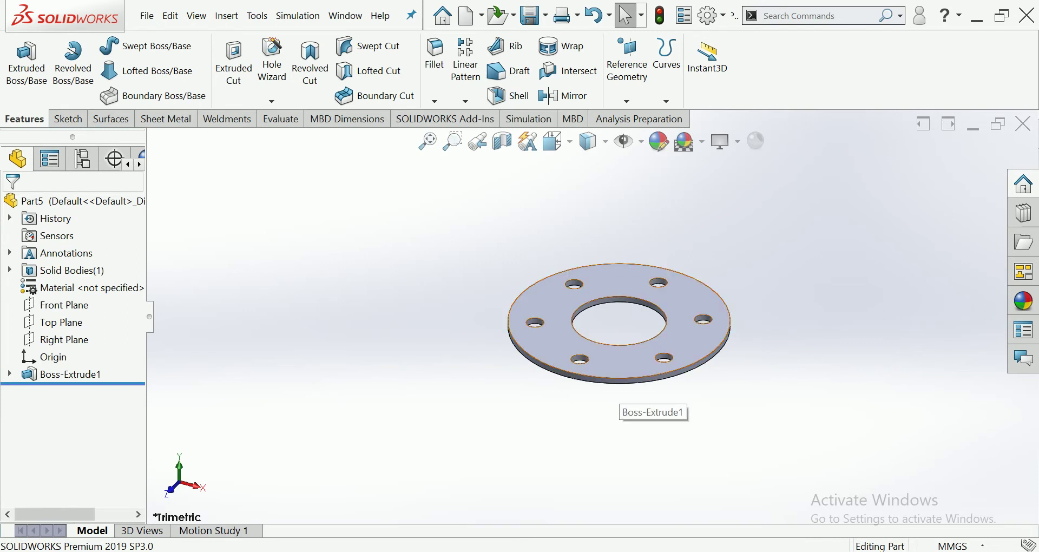
pyautogui.click(672, 319)
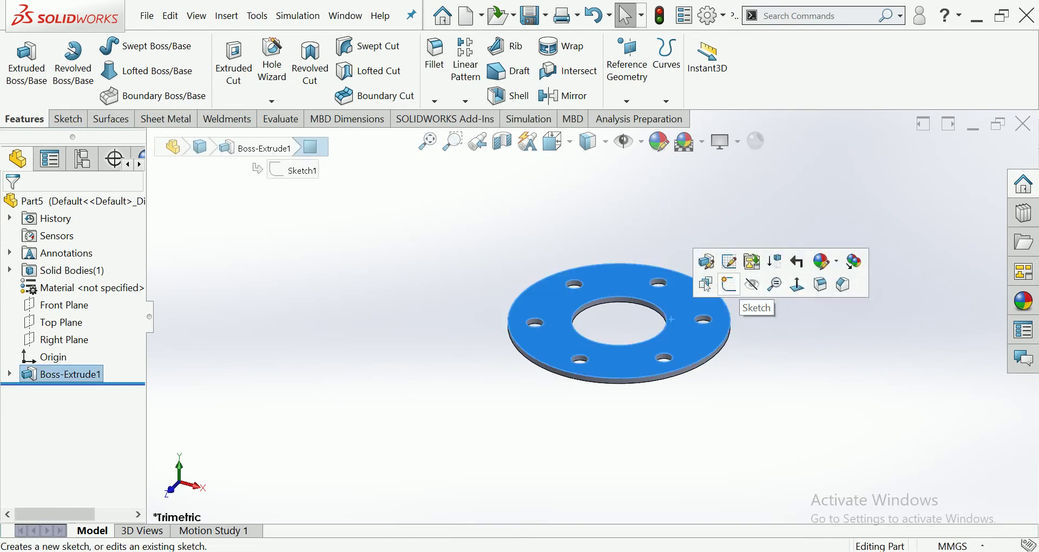
pyautogui.click(728, 284)
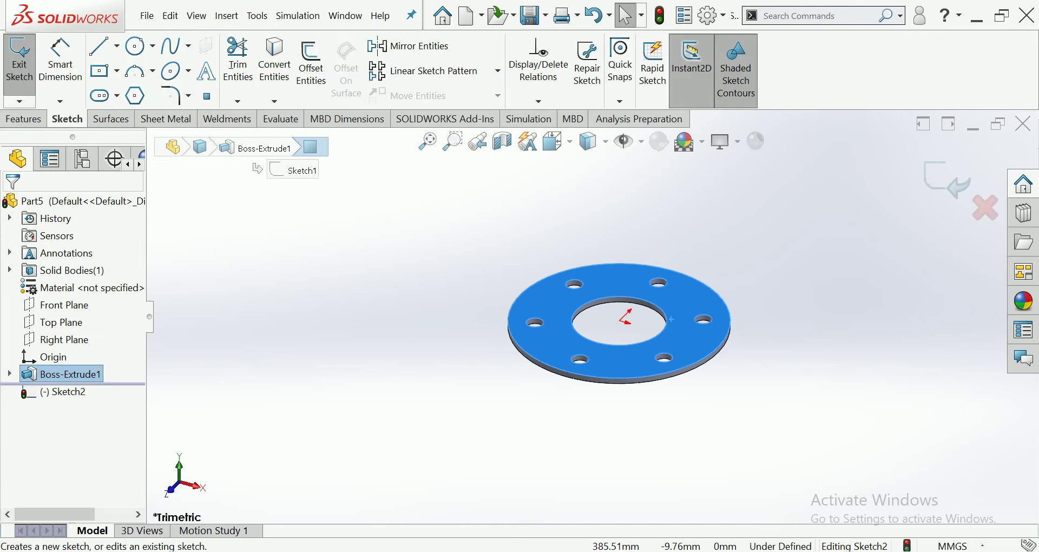
pyautogui.click(553, 141)
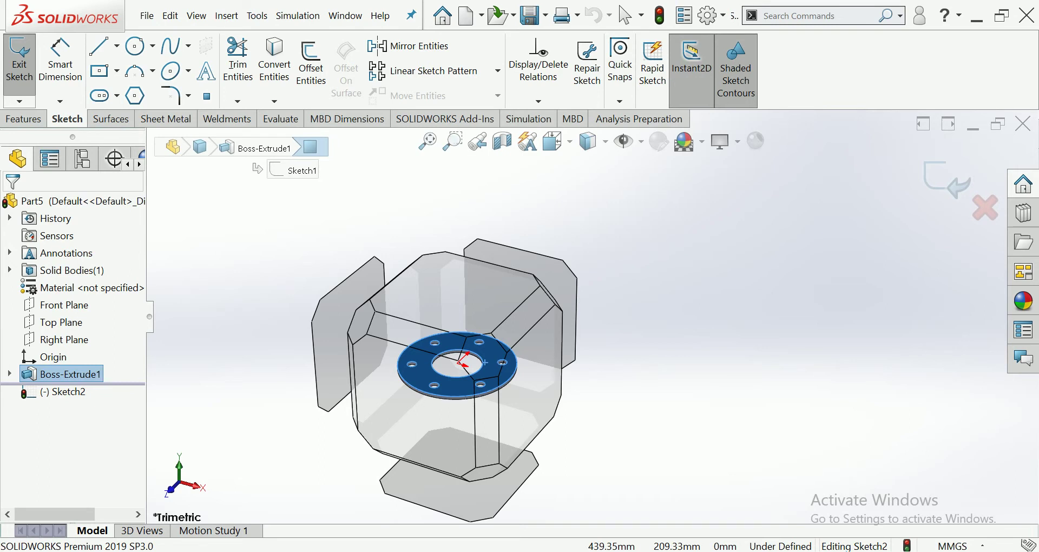
pyautogui.scroll(3, 264, 418)
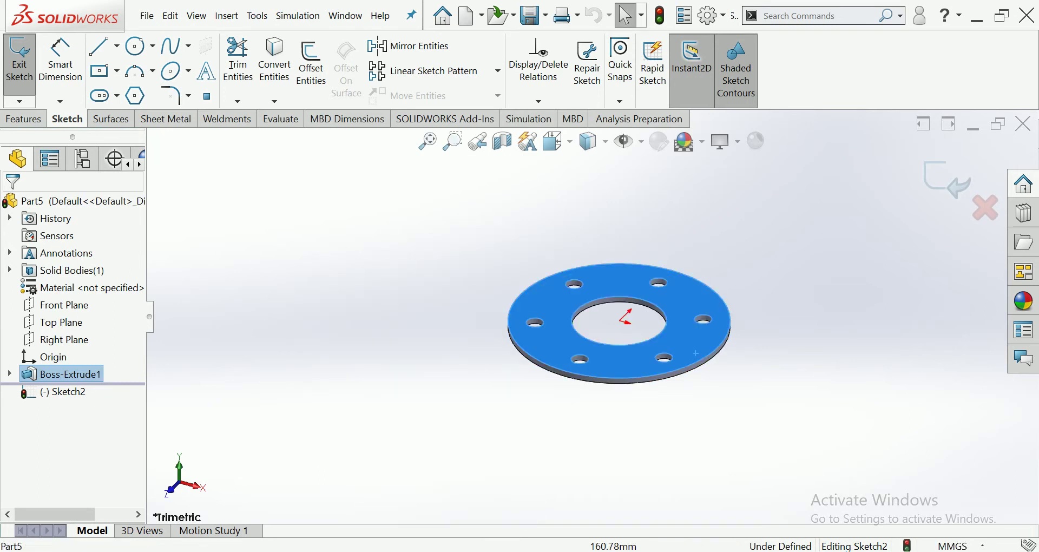
pyautogui.scroll(-3, 612, 319)
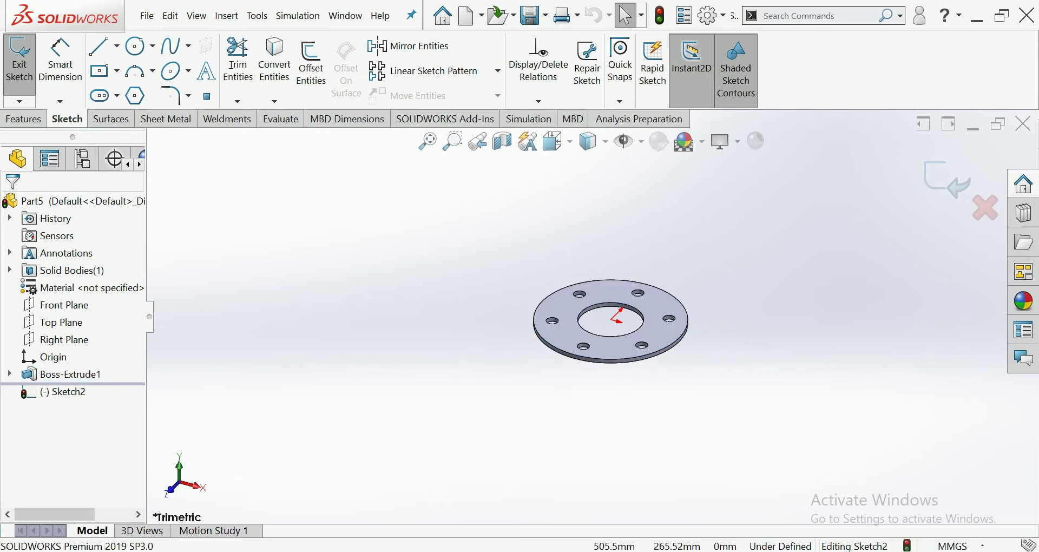
pyautogui.scroll(2, 898, 285)
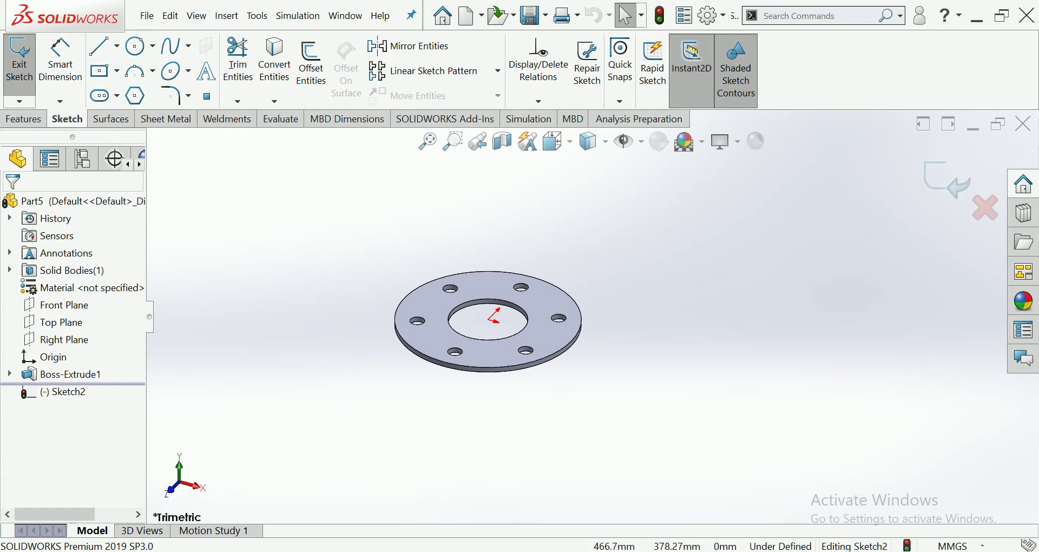
pyautogui.click(948, 179)
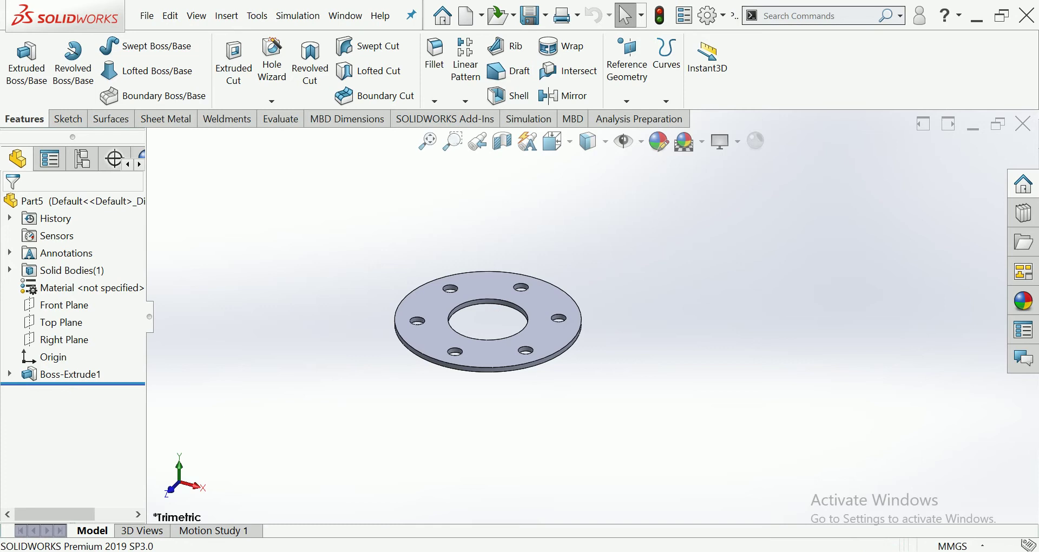
pyautogui.rightClick(543, 358)
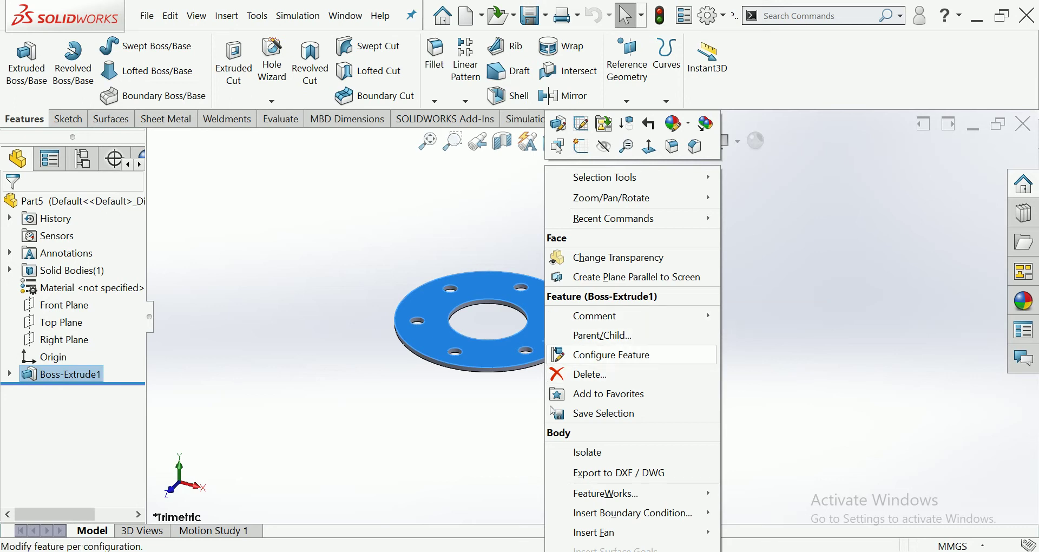
pyautogui.press('Escape')
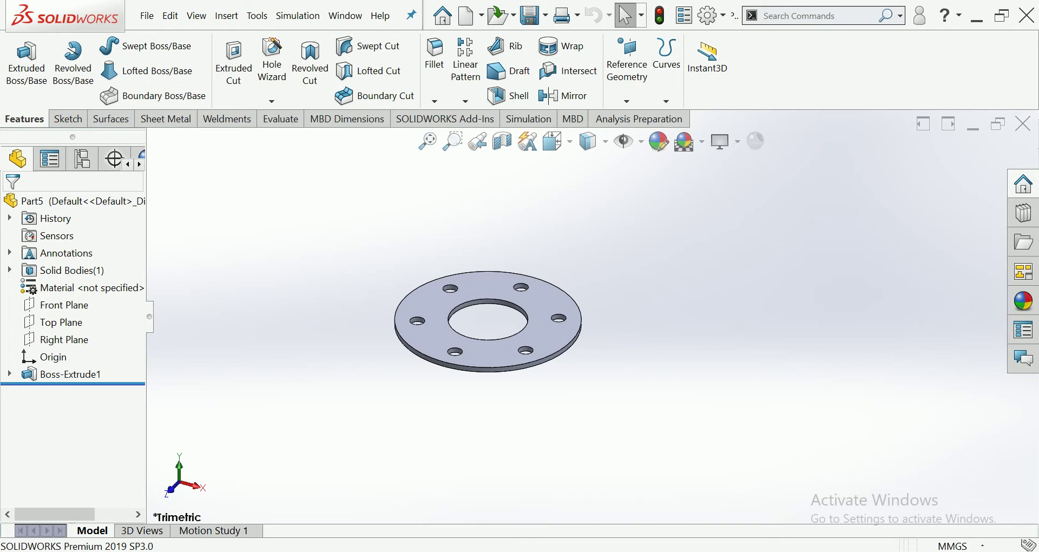
pyautogui.scroll(-3, 503, 324)
pyautogui.scroll(2, 503, 325)
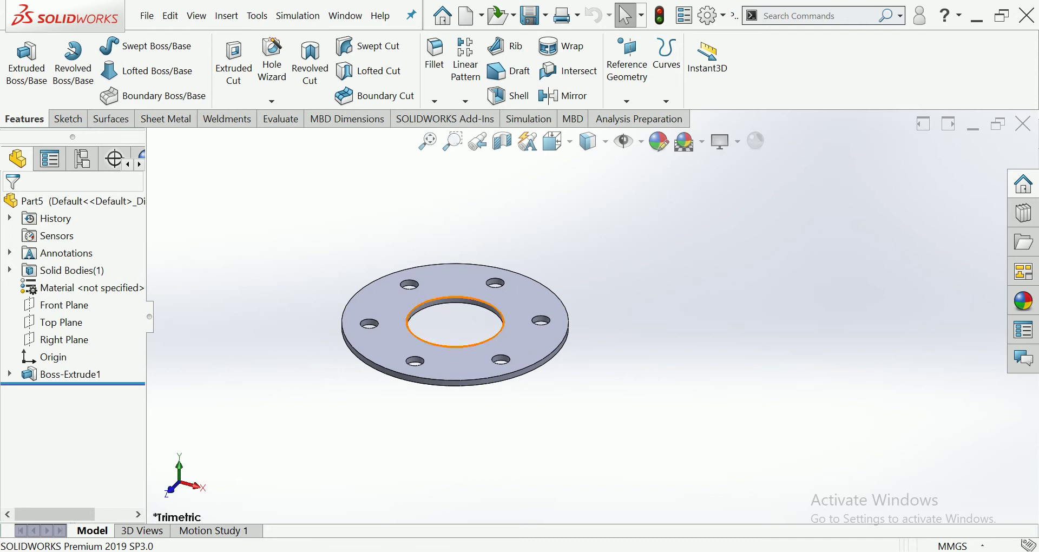
pyautogui.rightClick(466, 374)
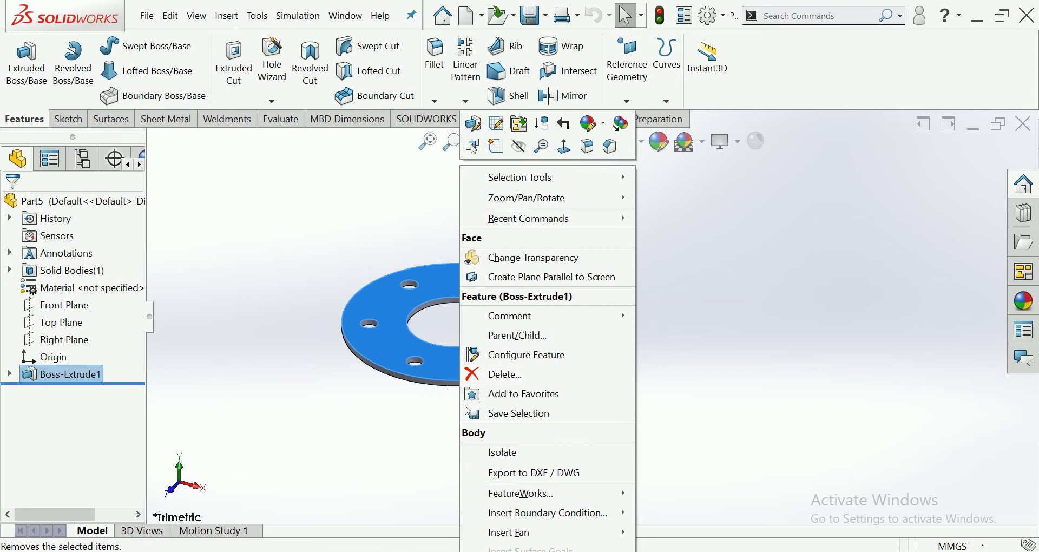
pyautogui.press('Escape')
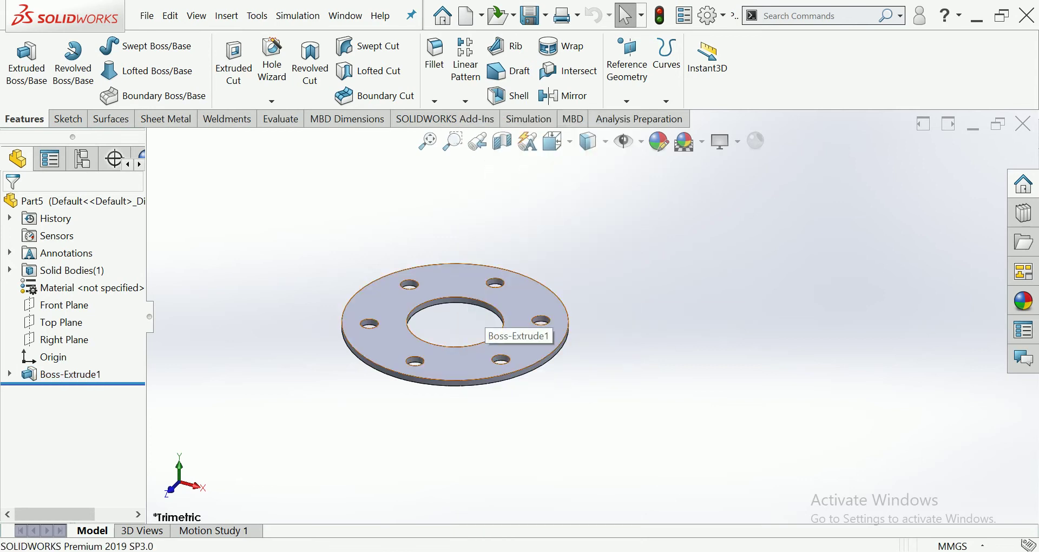
pyautogui.click(487, 330)
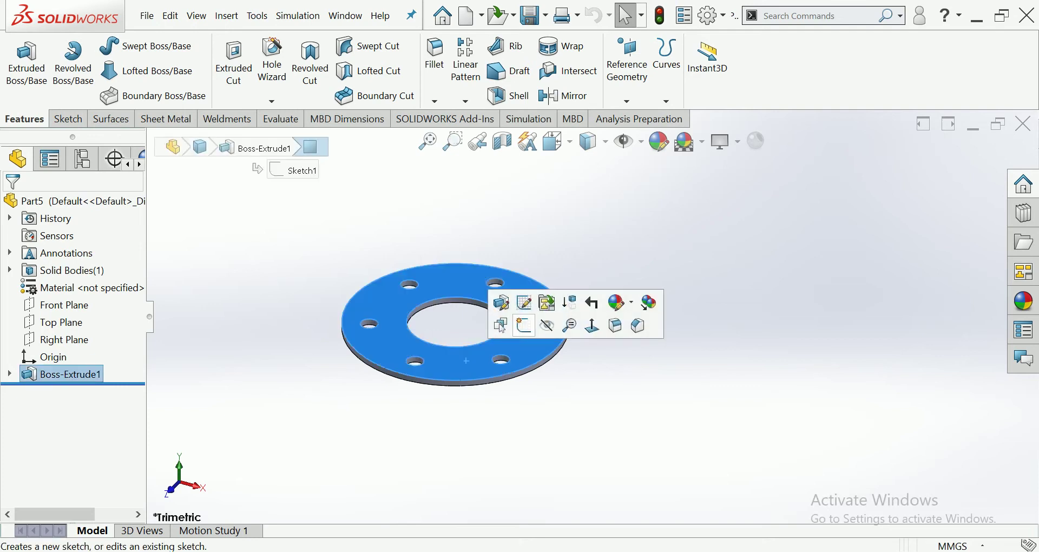
# Step: Start Sketch3 on the flange's top face and view it from the top
pyautogui.click(501, 327)
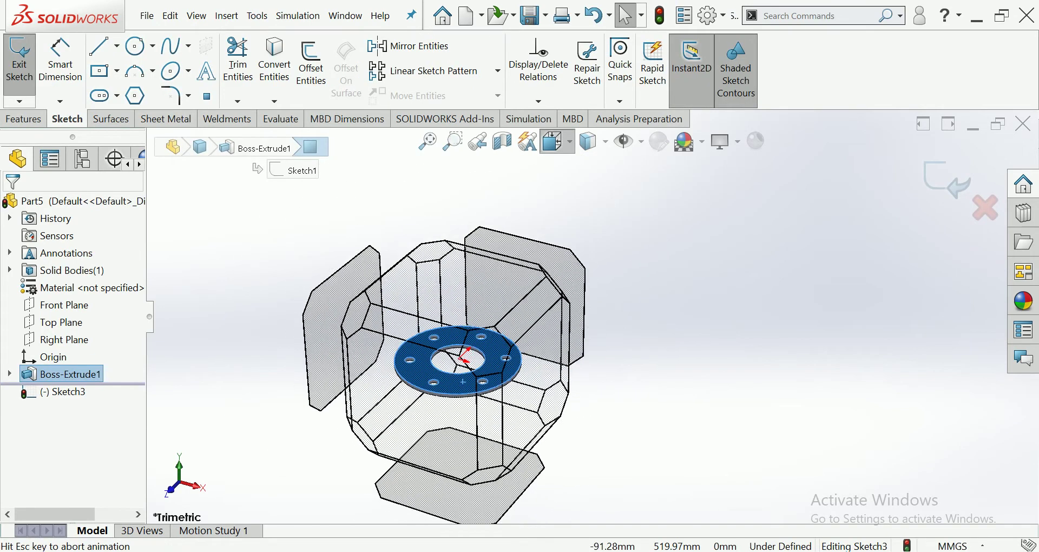
pyautogui.click(557, 142)
pyautogui.click(579, 193)
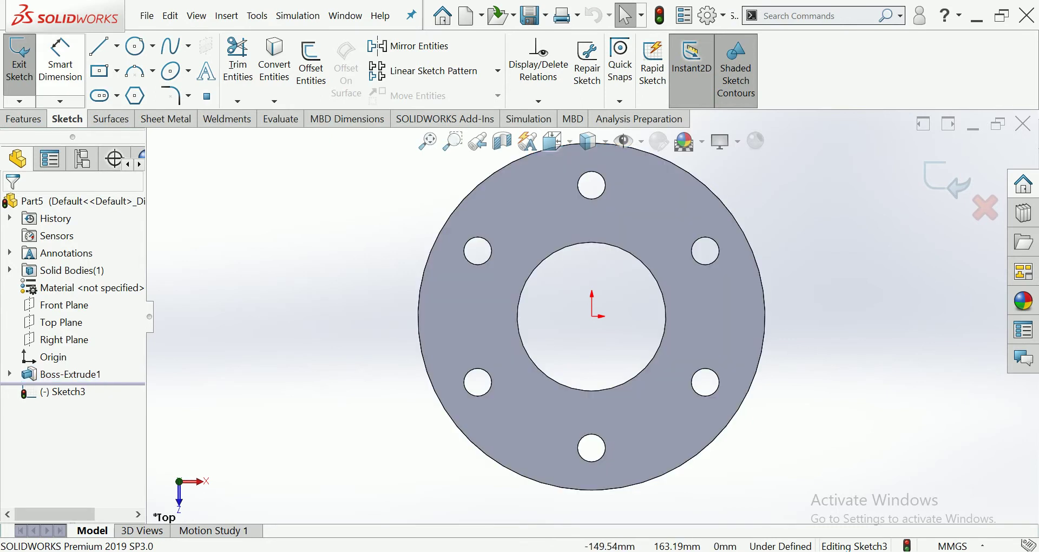
# Step: Select the Centerline tool for drawing construction lines
pyautogui.click(116, 46)
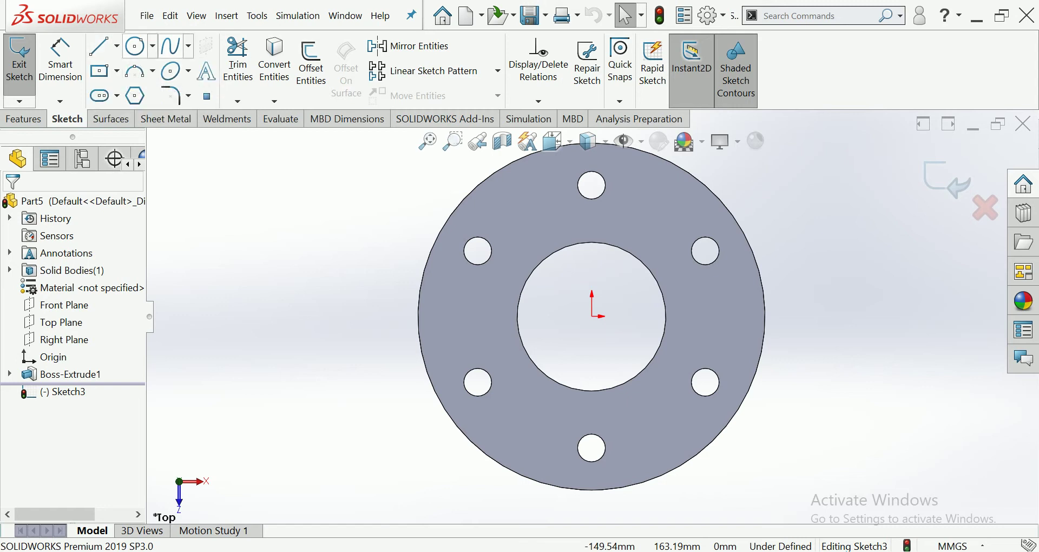
pyautogui.click(620, 101)
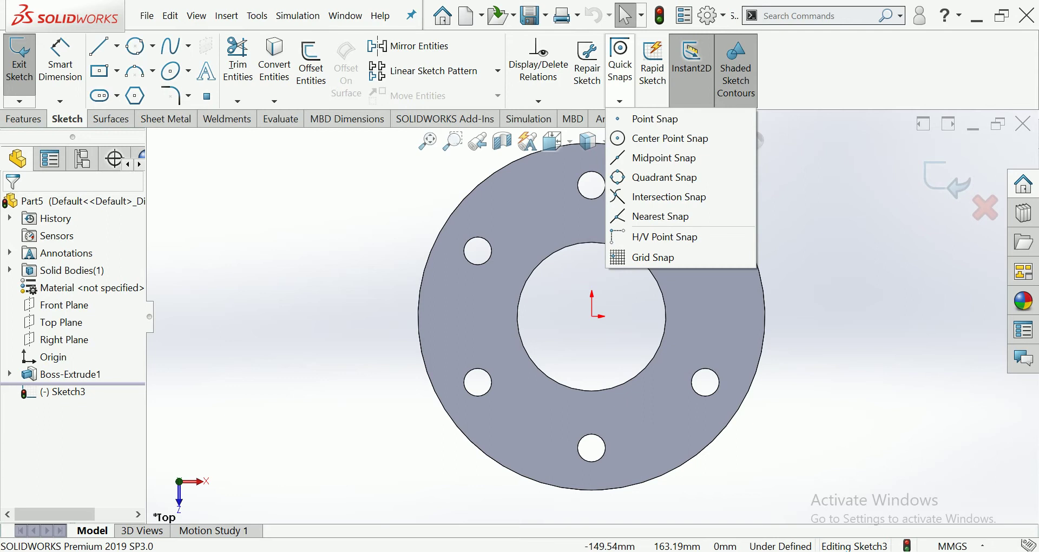
pyautogui.scroll(3, 592, 317)
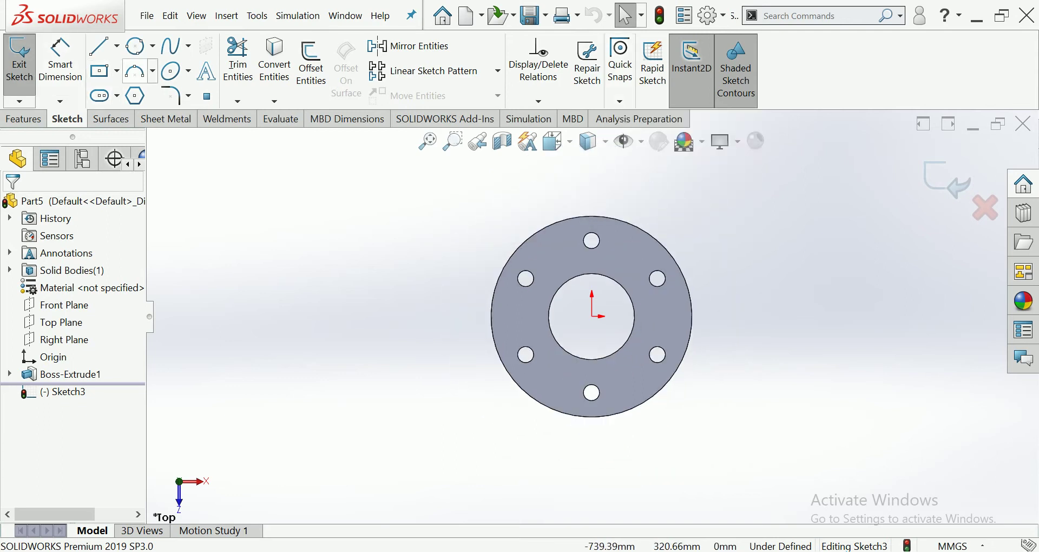
pyautogui.click(137, 46)
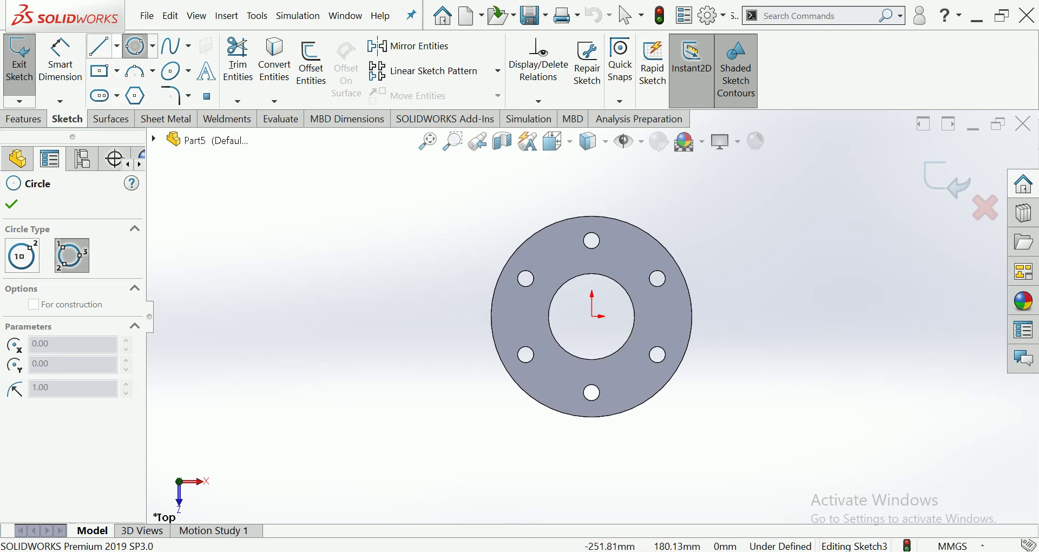
pyautogui.click(116, 46)
pyautogui.click(130, 89)
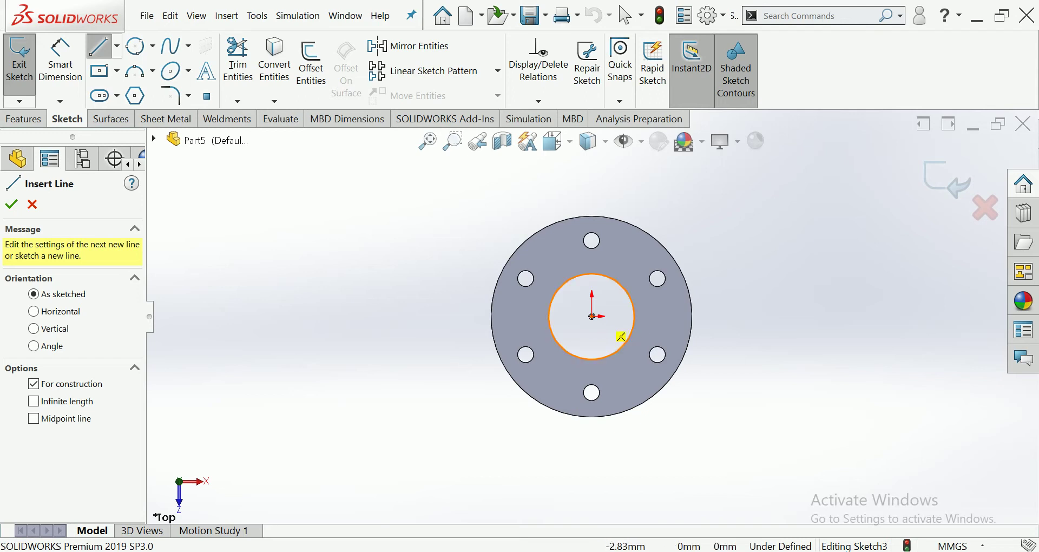
# Step: Draw a centerline from the flange centre to its outer edge
pyautogui.click(592, 316)
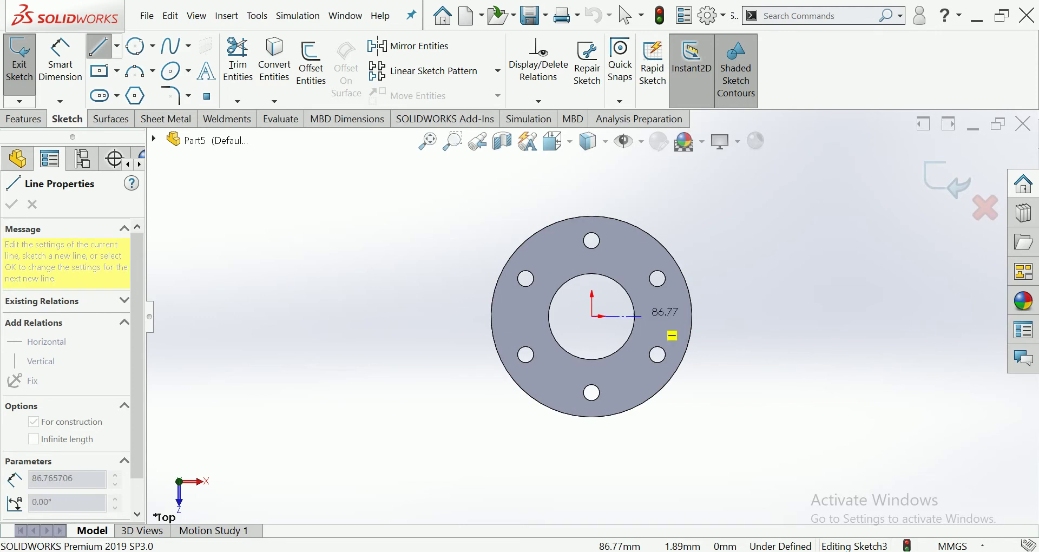
pyautogui.click(723, 338)
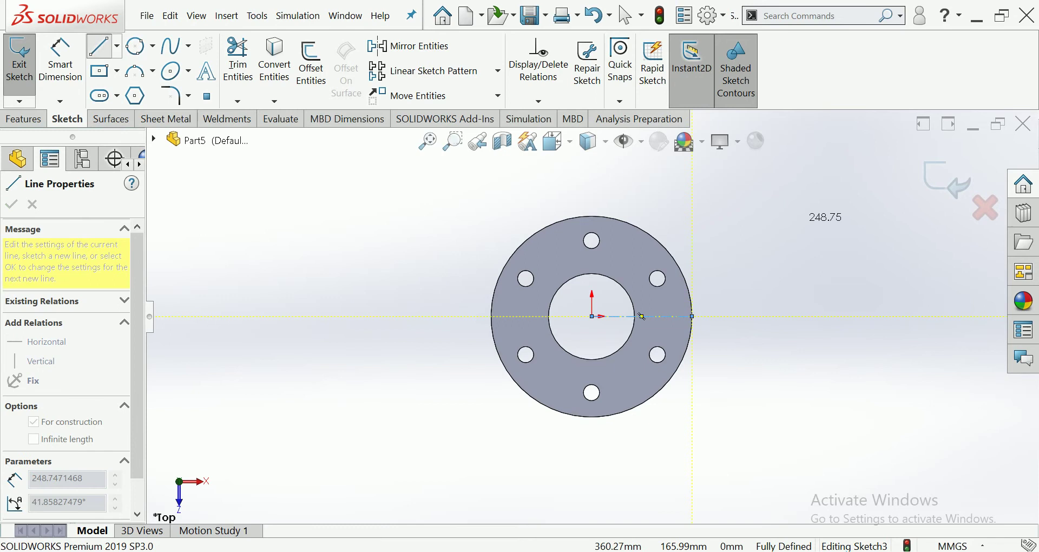
pyautogui.click(100, 46)
pyautogui.click(100, 46)
pyautogui.click(516, 179)
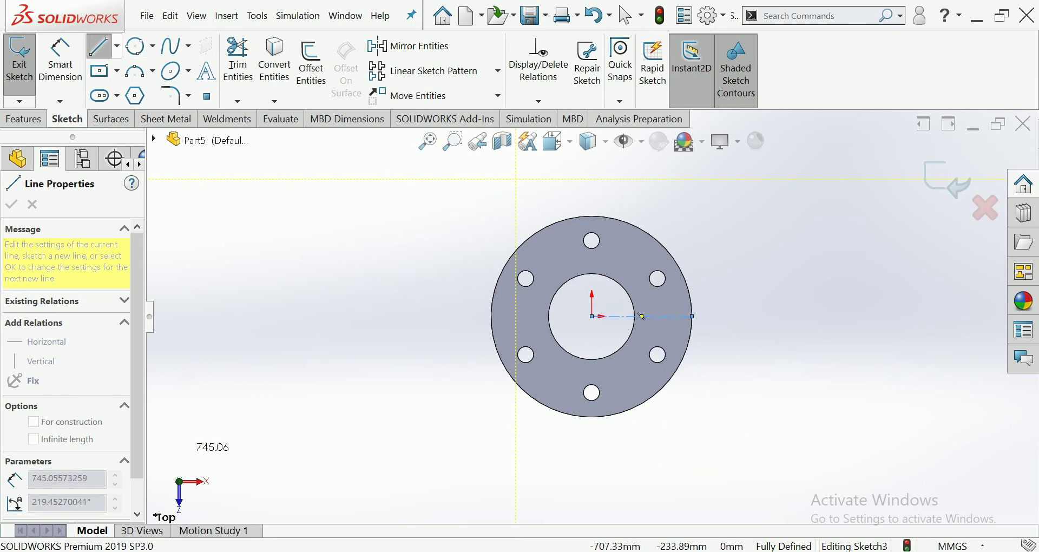
pyautogui.press('Escape')
pyautogui.press('Escape')
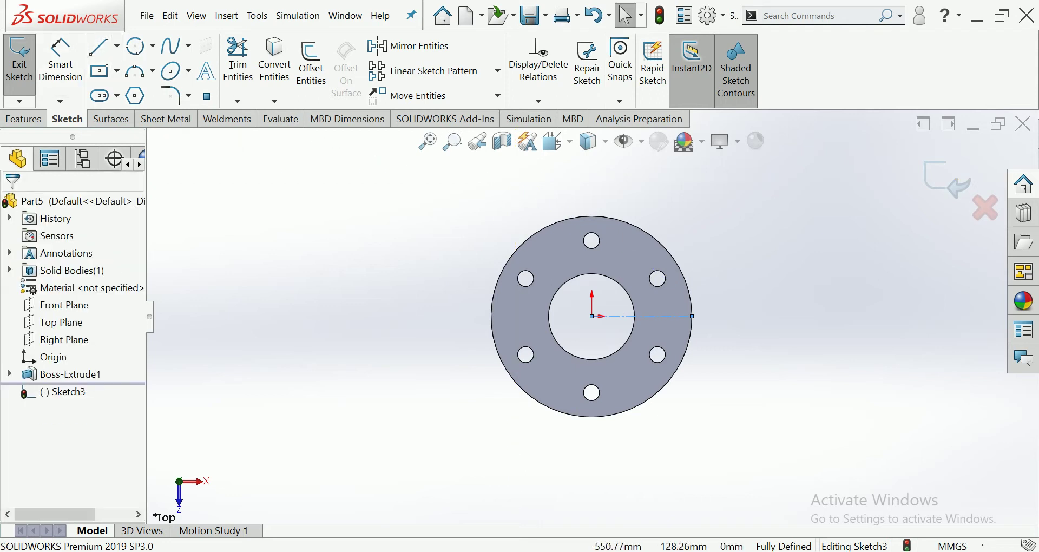
# Step: Tilt the view to see the plate thickness and exit Sketch3
pyautogui.click(116, 45)
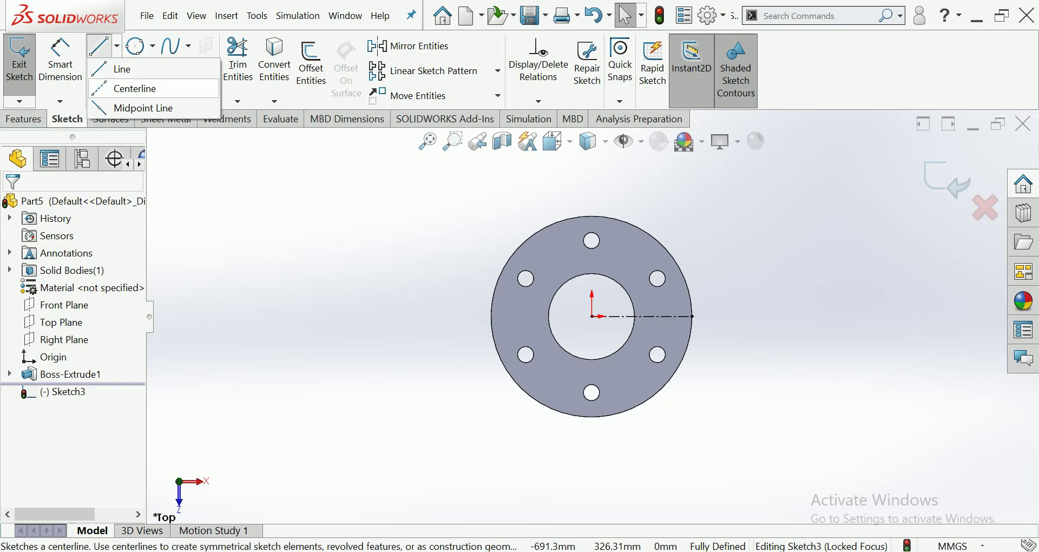
pyautogui.click(130, 88)
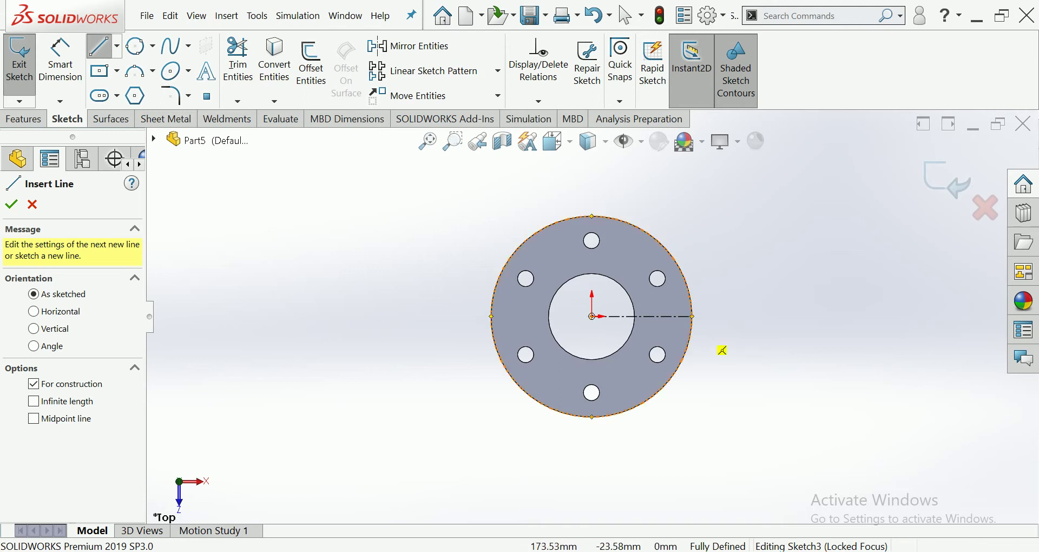
pyautogui.scroll(-2, 709, 282)
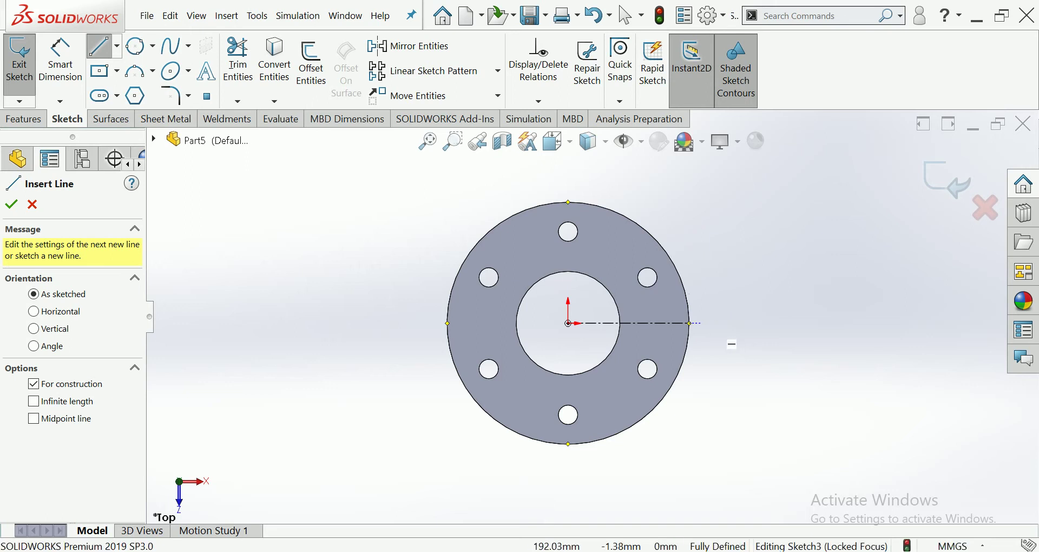
pyautogui.scroll(-1, 731, 325)
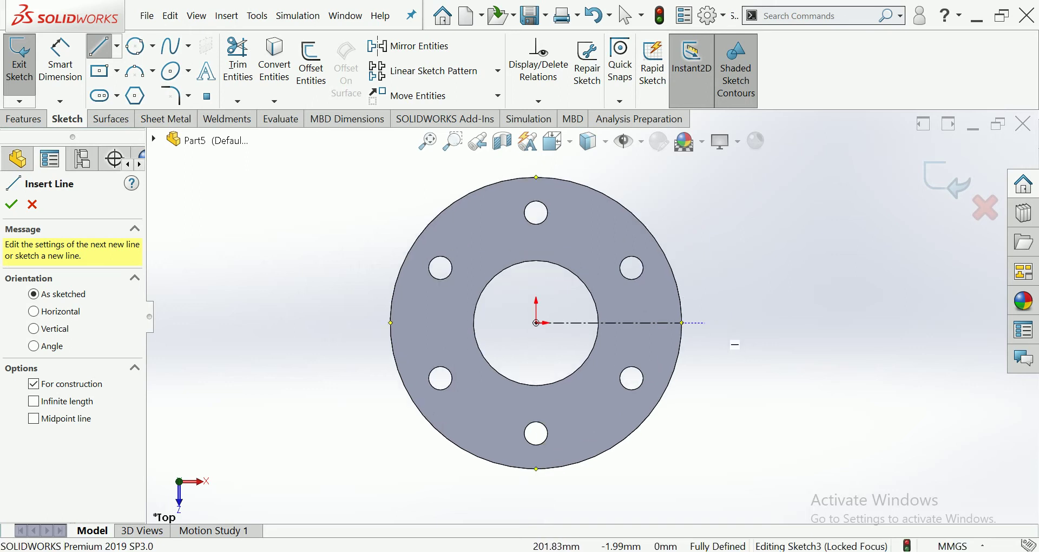
pyautogui.moveTo(733, 344); pyautogui.dragTo(747, 368, button='middle')
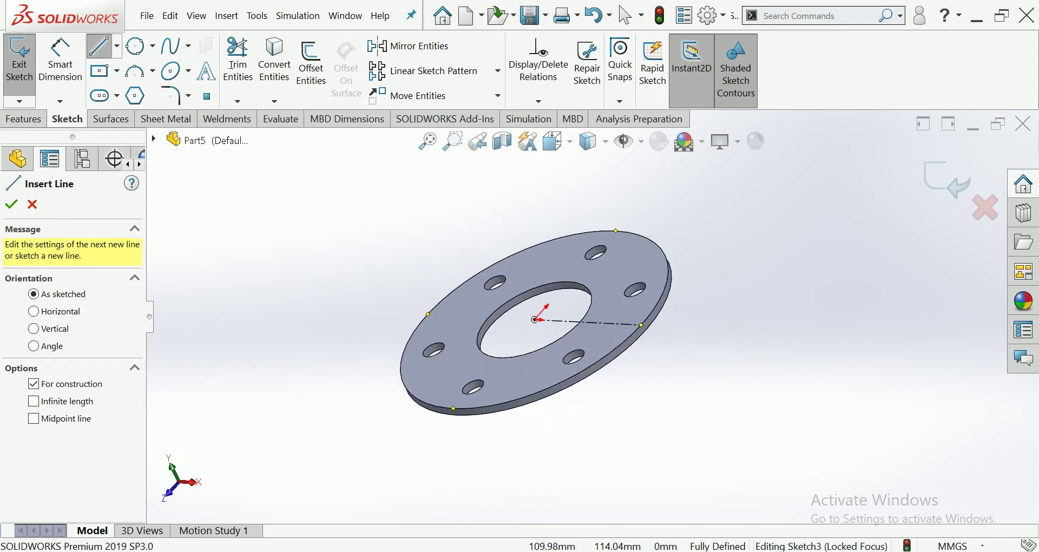
pyautogui.hotkey('ctrl', 'b')
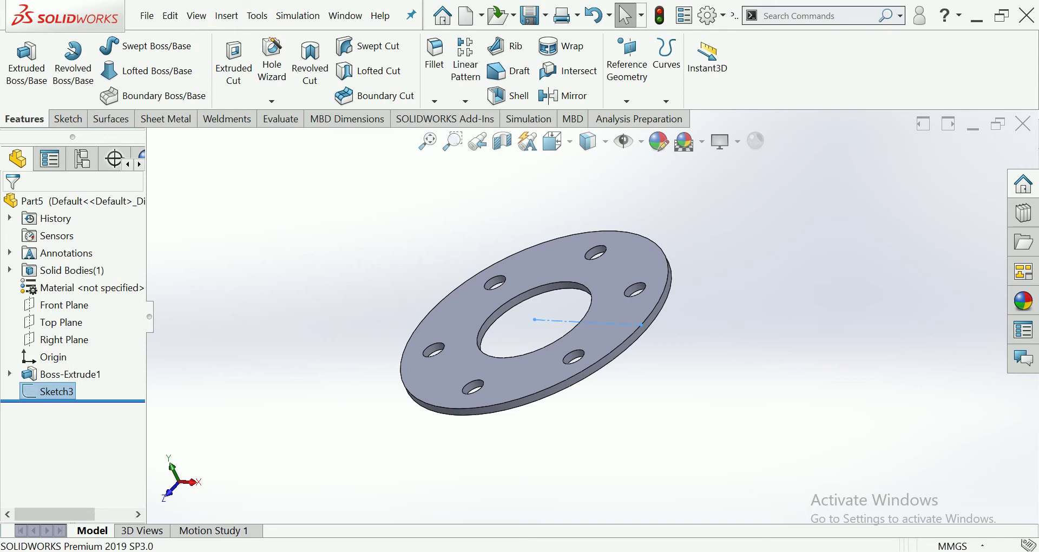
# Step: Look normal to the flange face and delete Sketch3 with its construction line
pyautogui.hotkey('ctrl', '8')
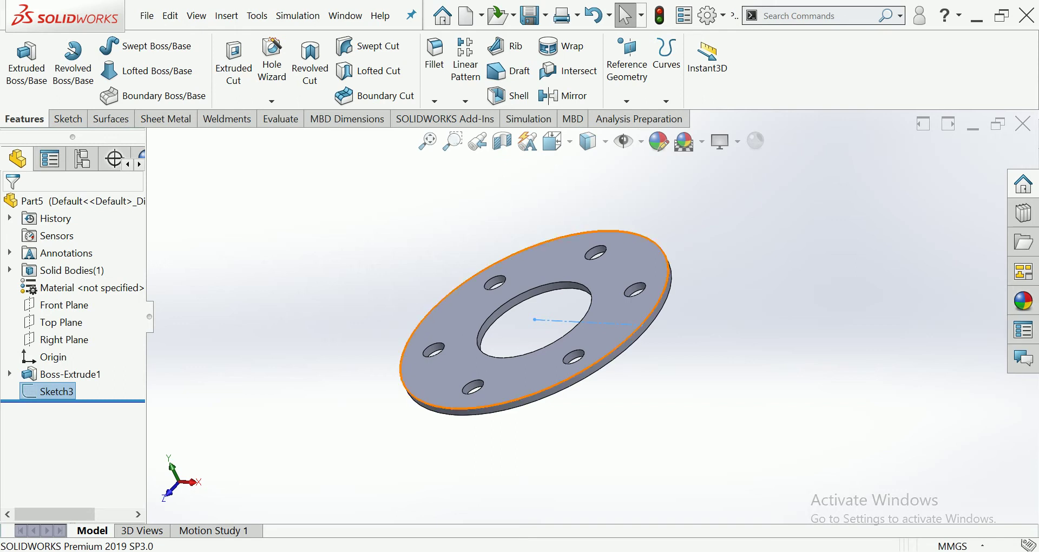
pyautogui.rightClick(649, 410)
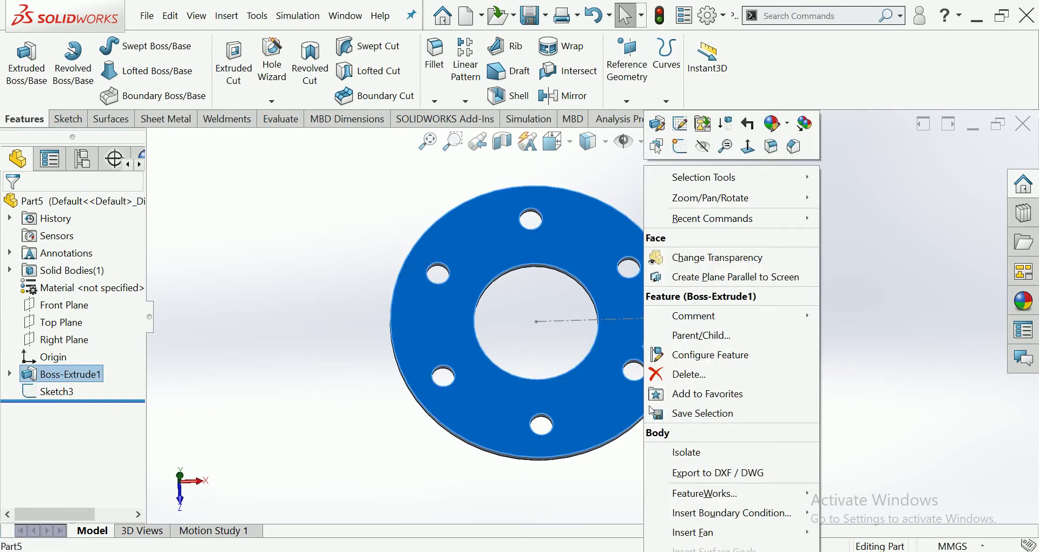
pyautogui.press('Escape')
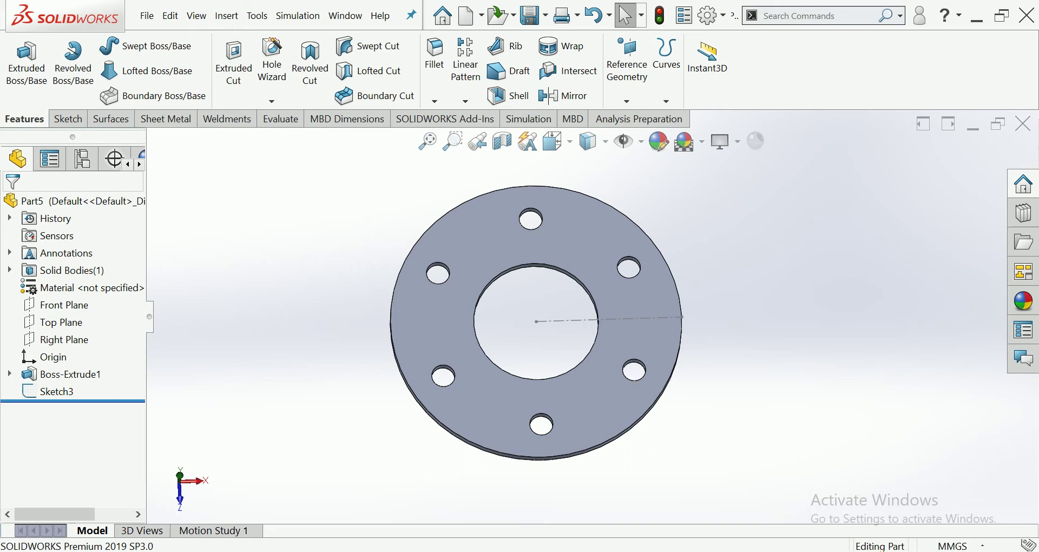
pyautogui.scroll(2, 606, 350)
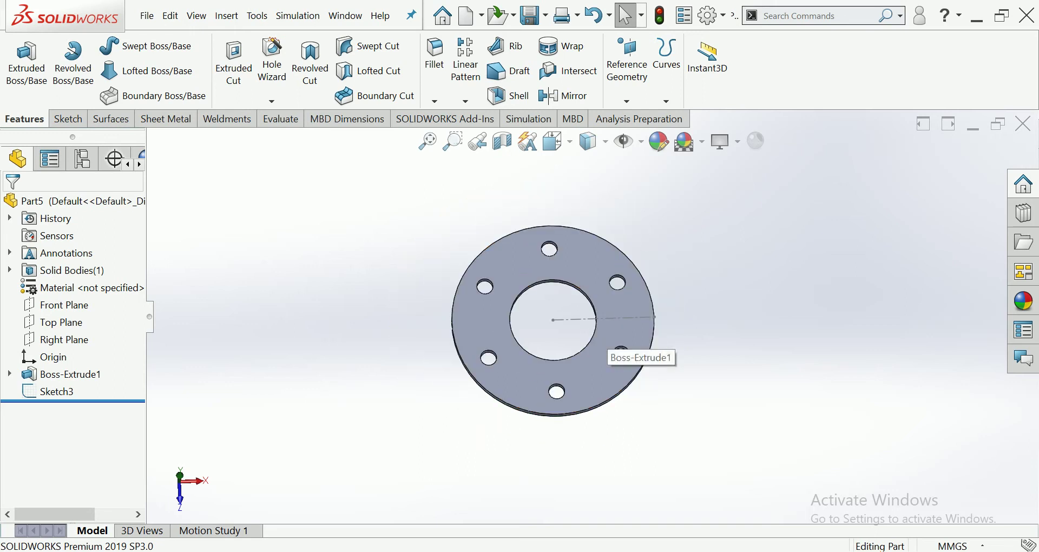
pyautogui.scroll(-2, 606, 351)
pyautogui.click(595, 330)
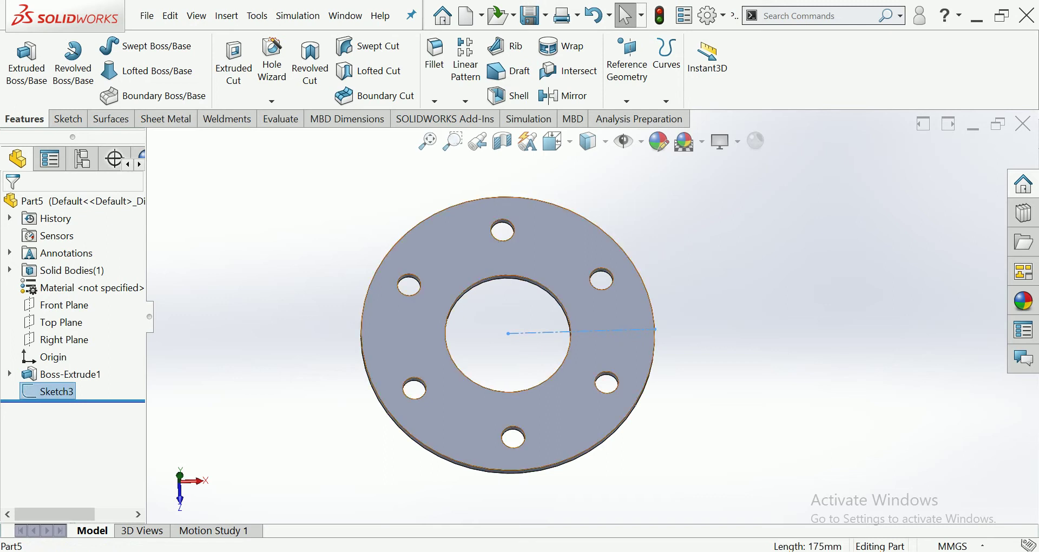
pyautogui.click(582, 327)
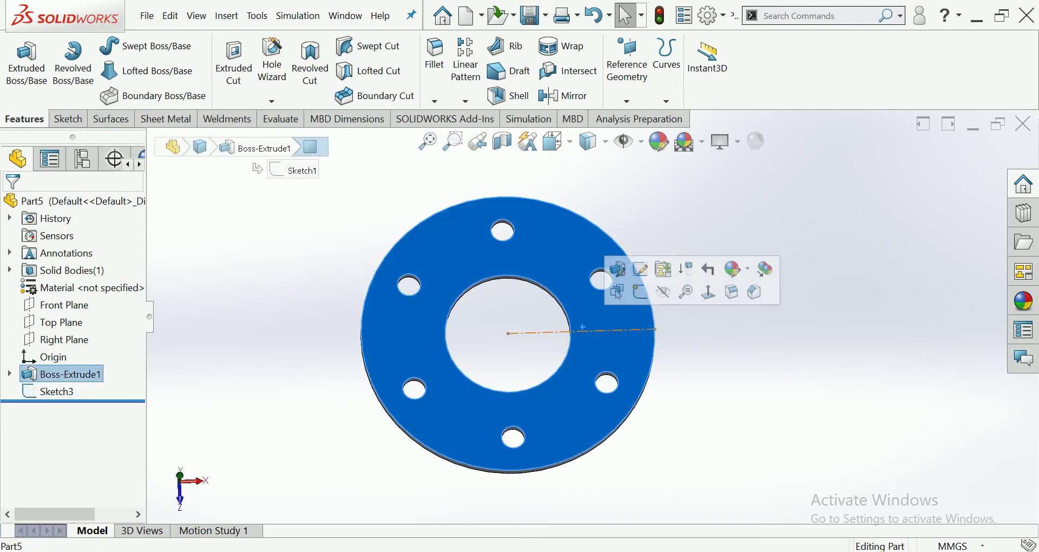
pyautogui.rightClick(598, 330)
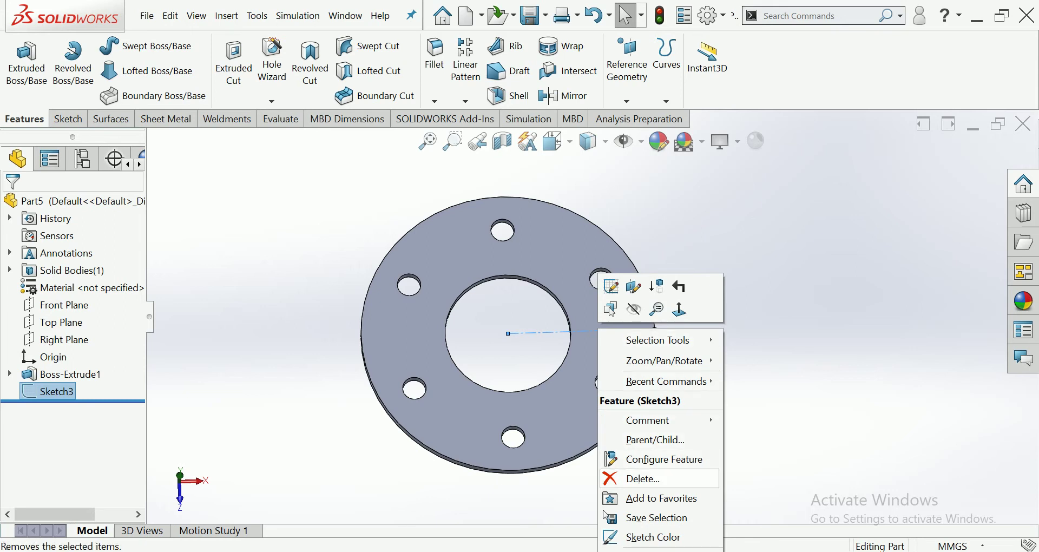
pyautogui.click(634, 478)
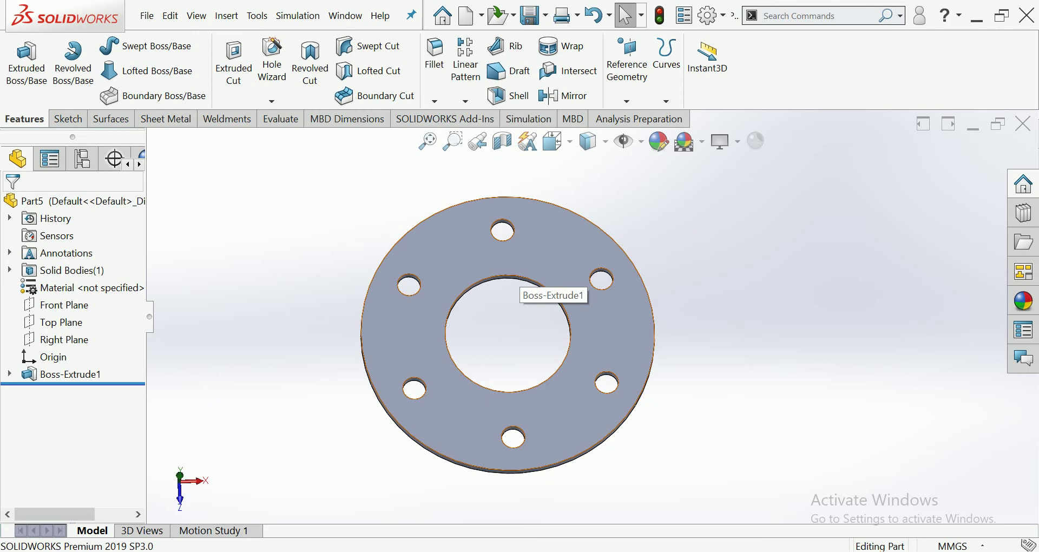
pyautogui.click(617, 332)
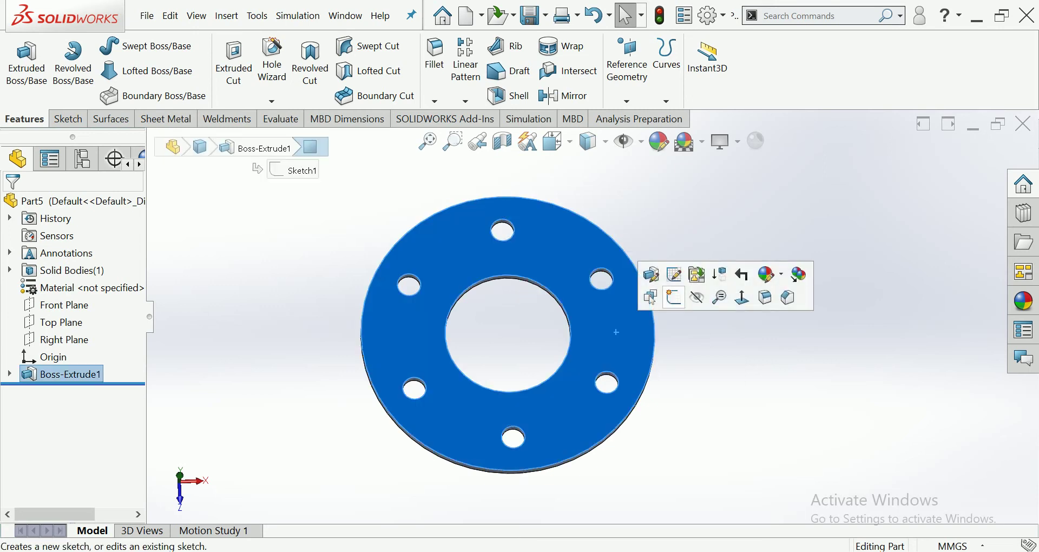
# Step: Return to Sketch3 and delete its existing centerline
pyautogui.click(674, 298)
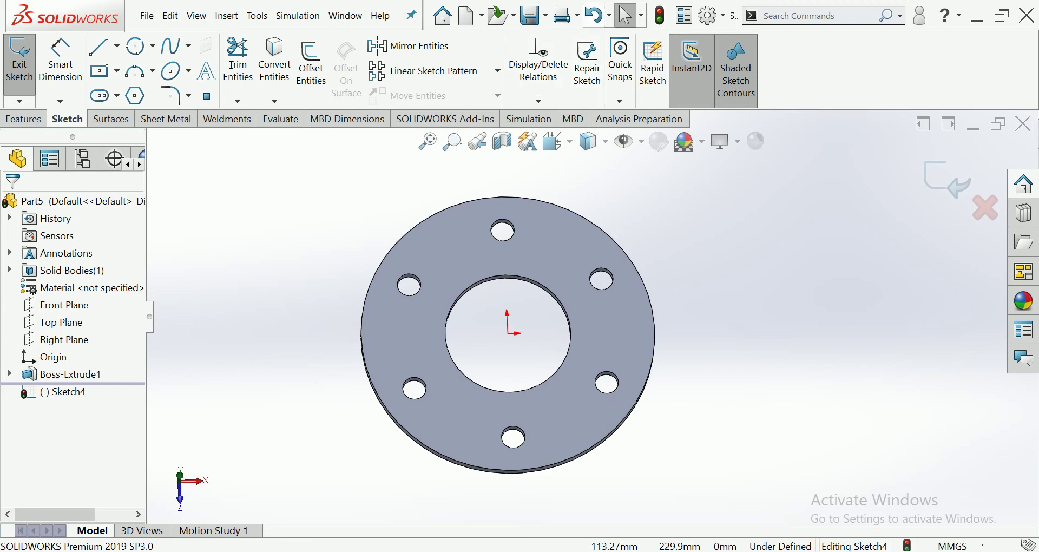
pyautogui.click(594, 15)
pyautogui.click(594, 15)
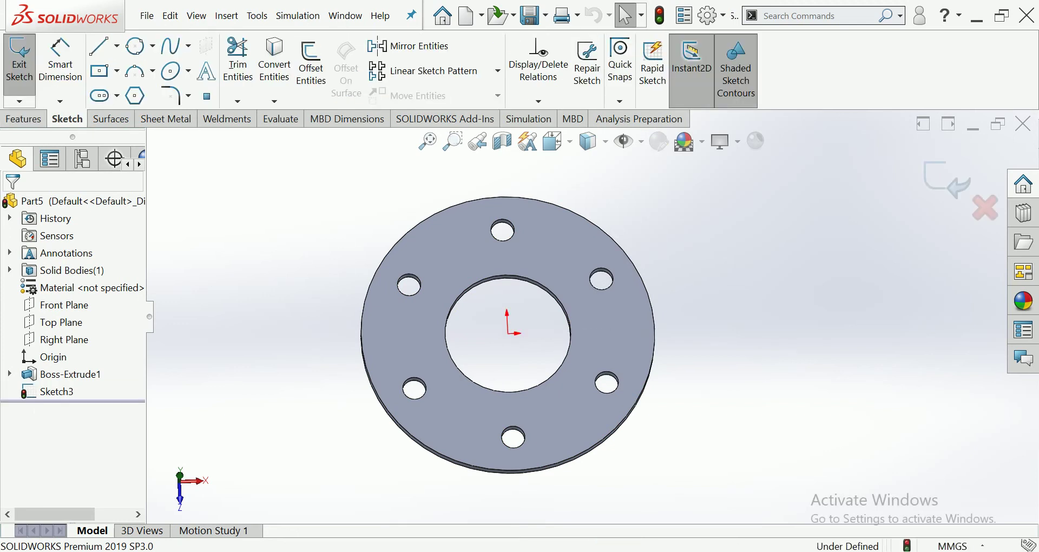
# Step: Run Repair Sketch, then start a centerline at the flange centre
pyautogui.click(588, 62)
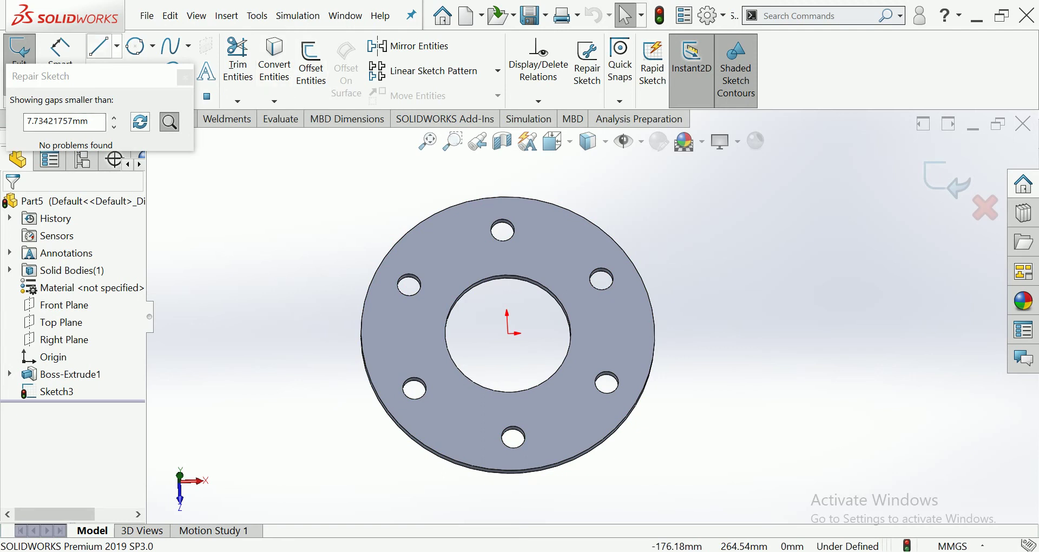
pyautogui.click(116, 46)
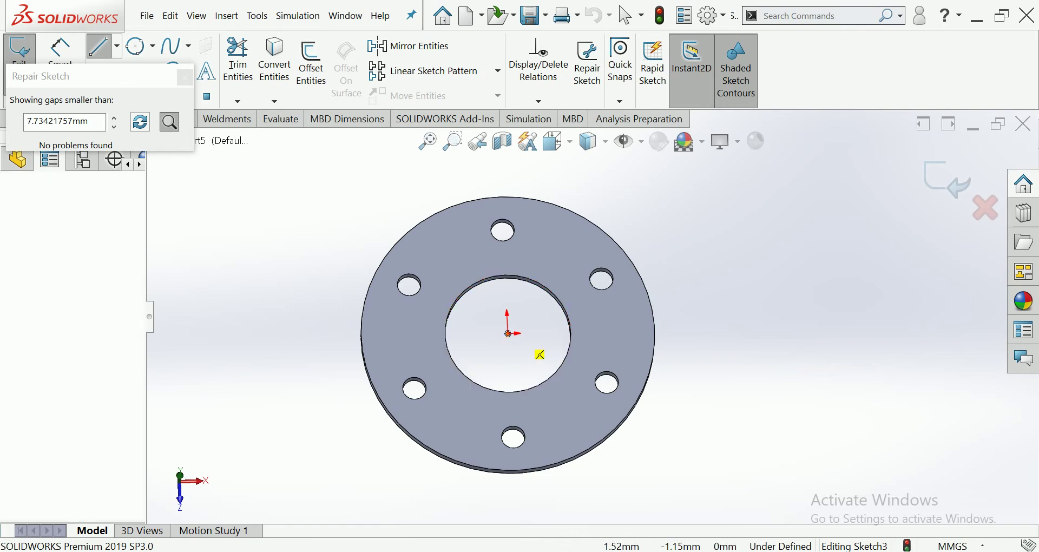
pyautogui.click(508, 333)
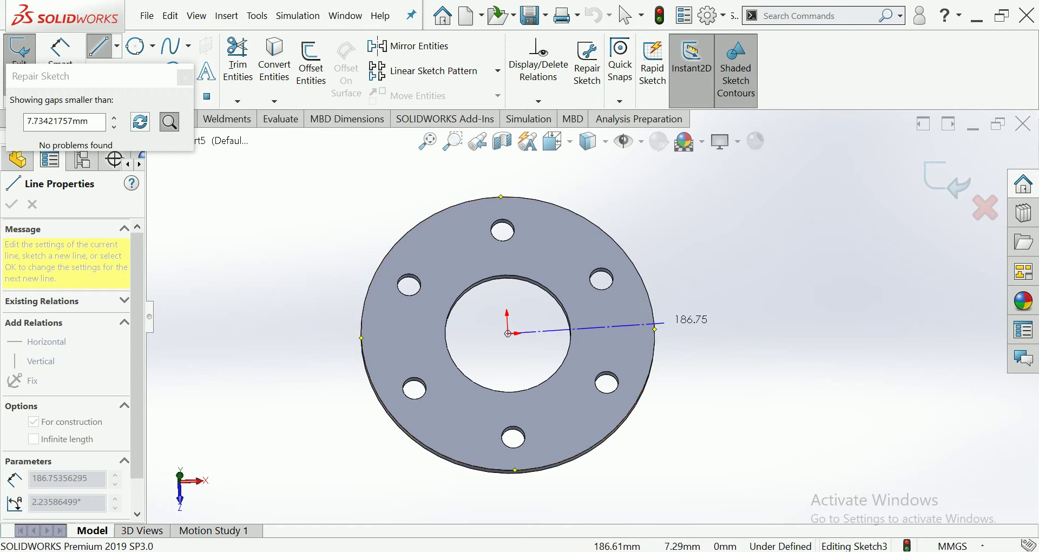
# Step: End the centerline on the flange's outer rim and begin offsetting it
pyautogui.click(655, 330)
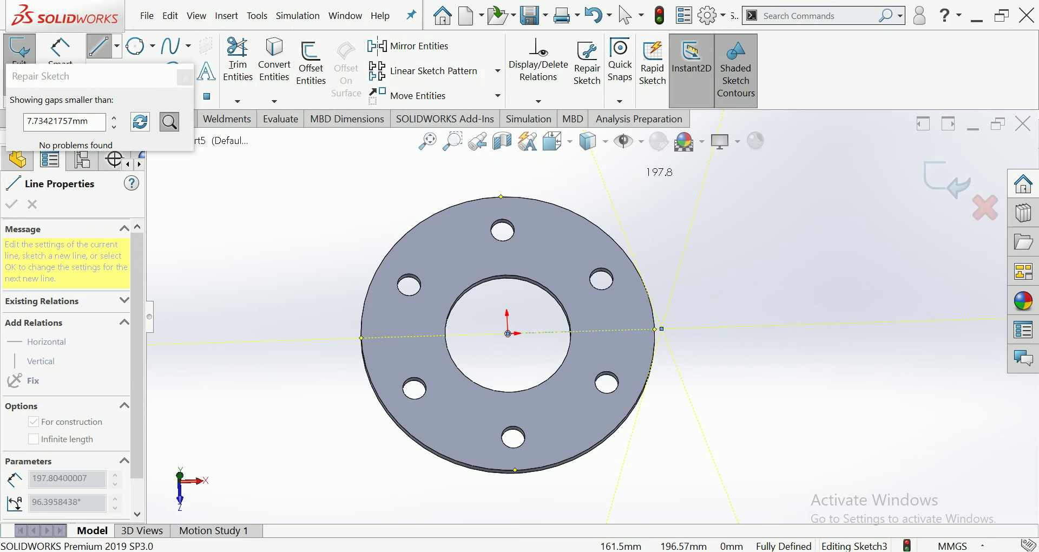
pyautogui.click(311, 68)
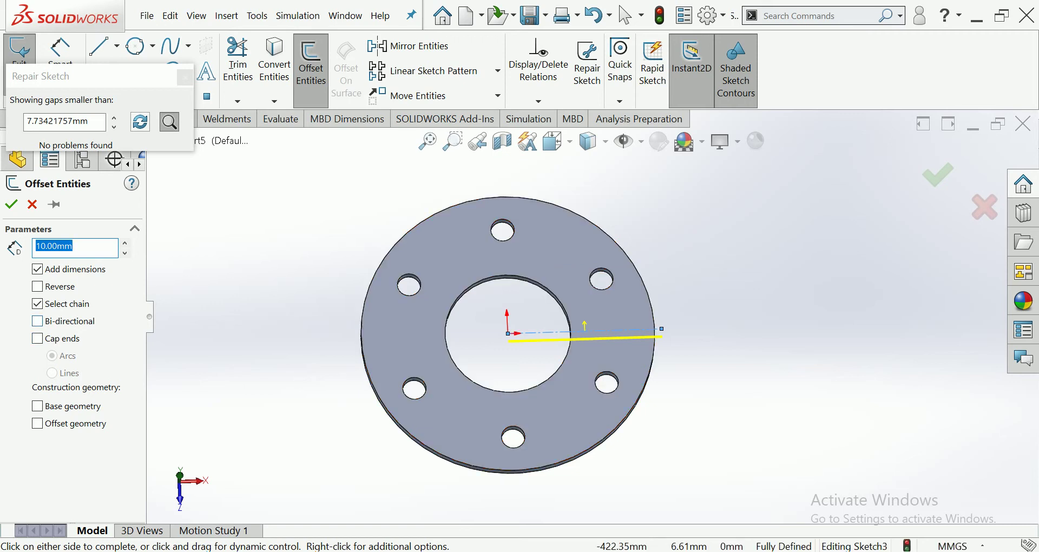
# Step: Offset the centerline bi-directionally by 12 mm to create the two slot lines
pyautogui.click(38, 321)
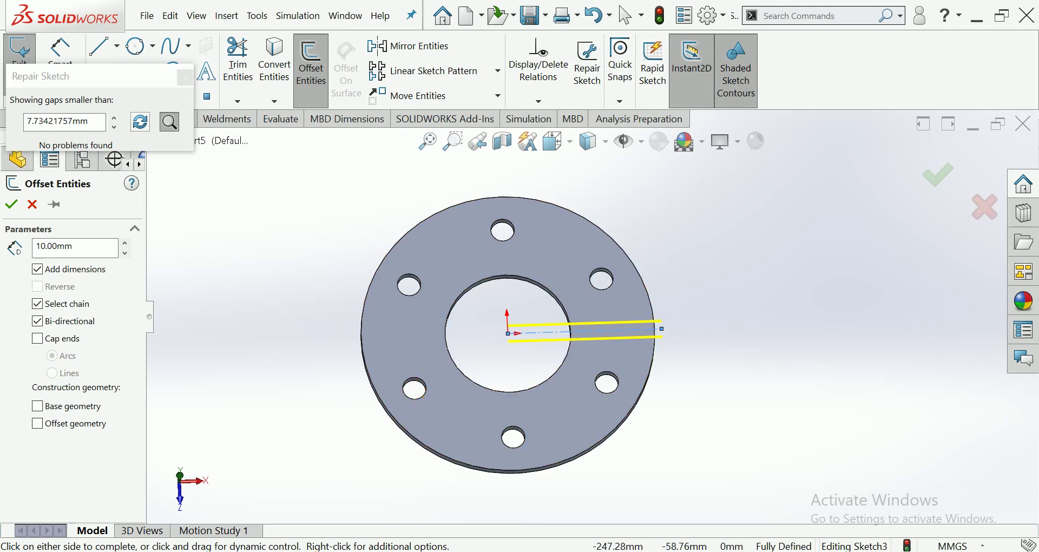
pyautogui.click(75, 246)
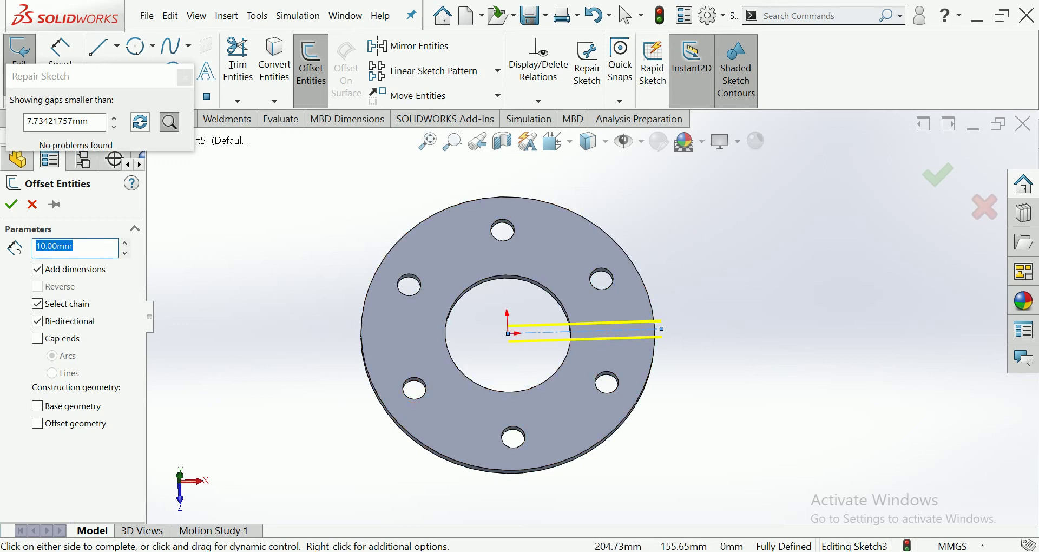
pyautogui.write('12')
pyautogui.press('Return')
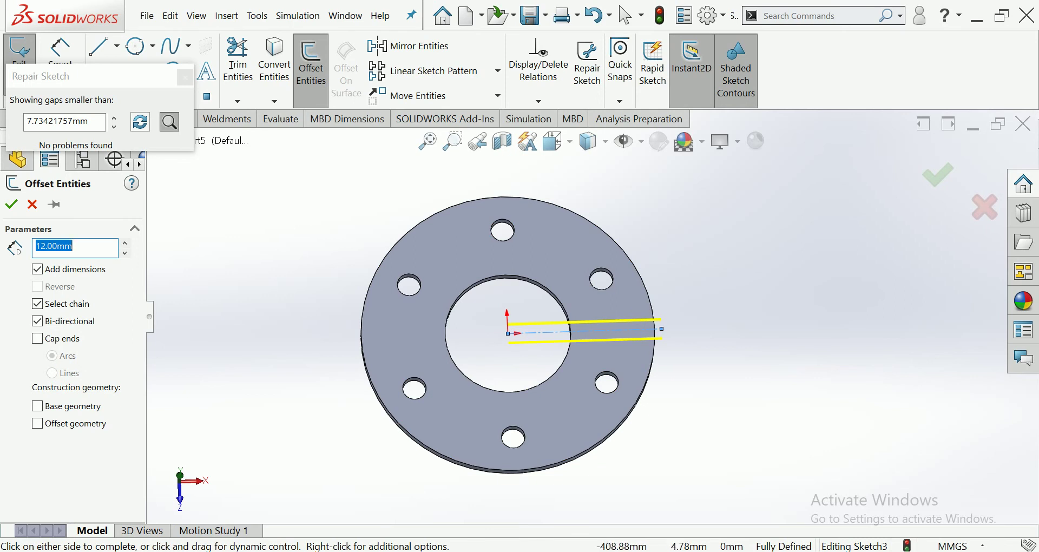
pyautogui.click(11, 205)
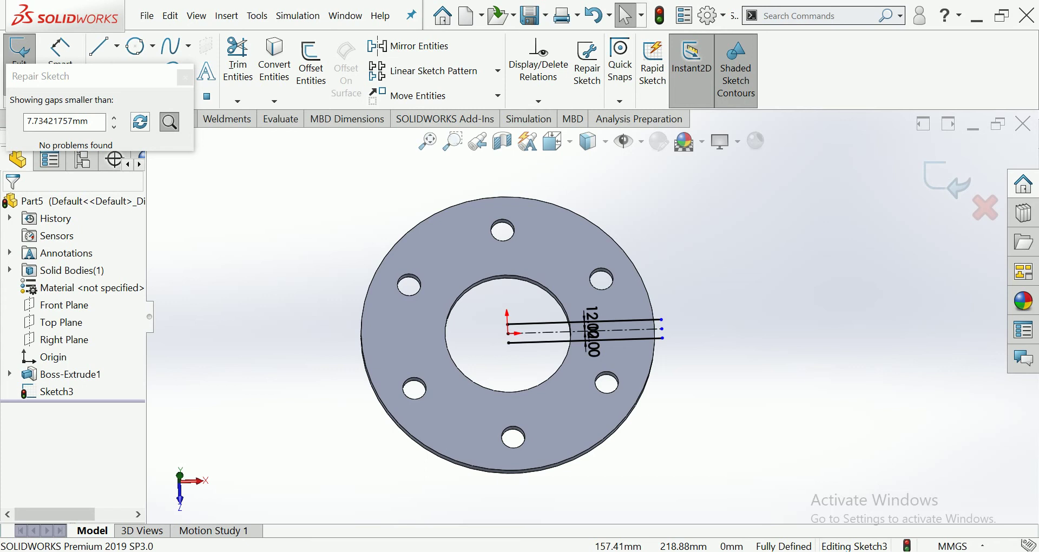
pyautogui.click(186, 78)
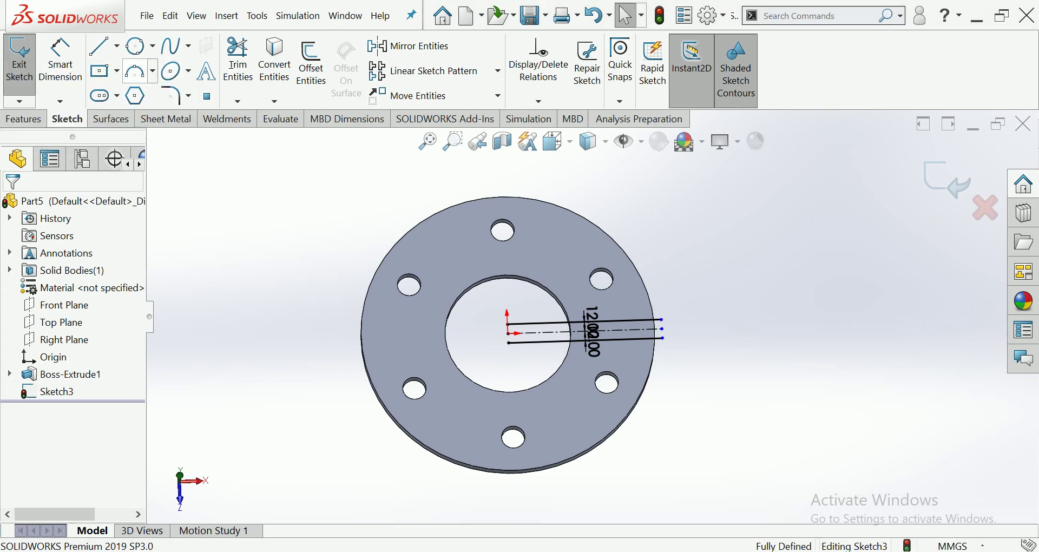
# Step: Clear the flange selection and bring up the standard view orientations
pyautogui.click(575, 220)
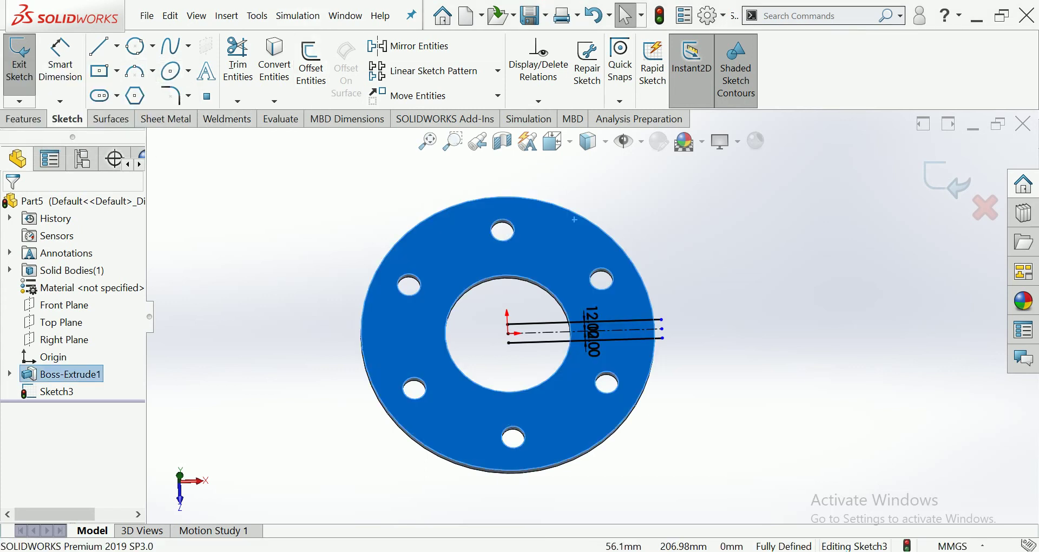
pyautogui.press('Escape')
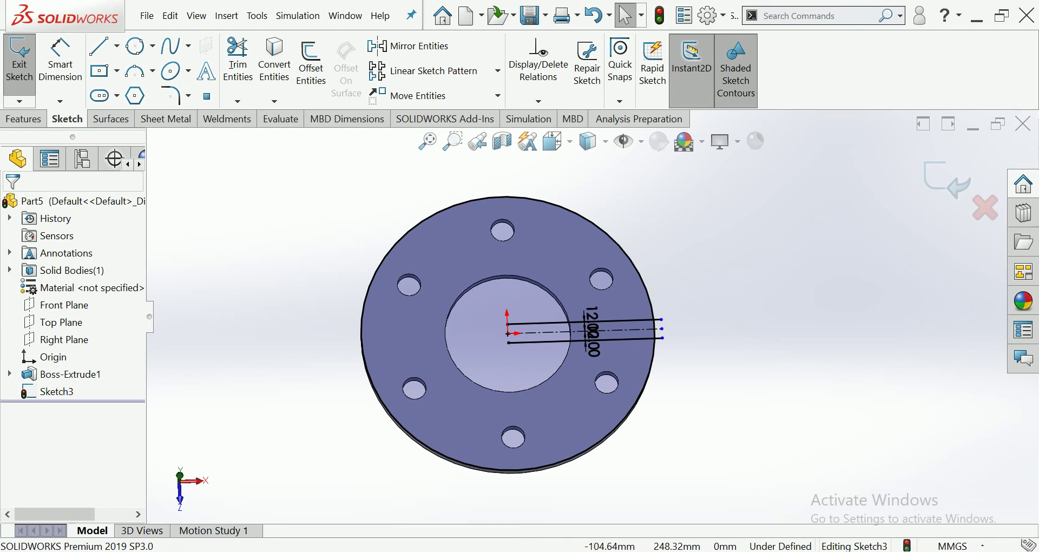
pyautogui.scroll(-2, 644, 291)
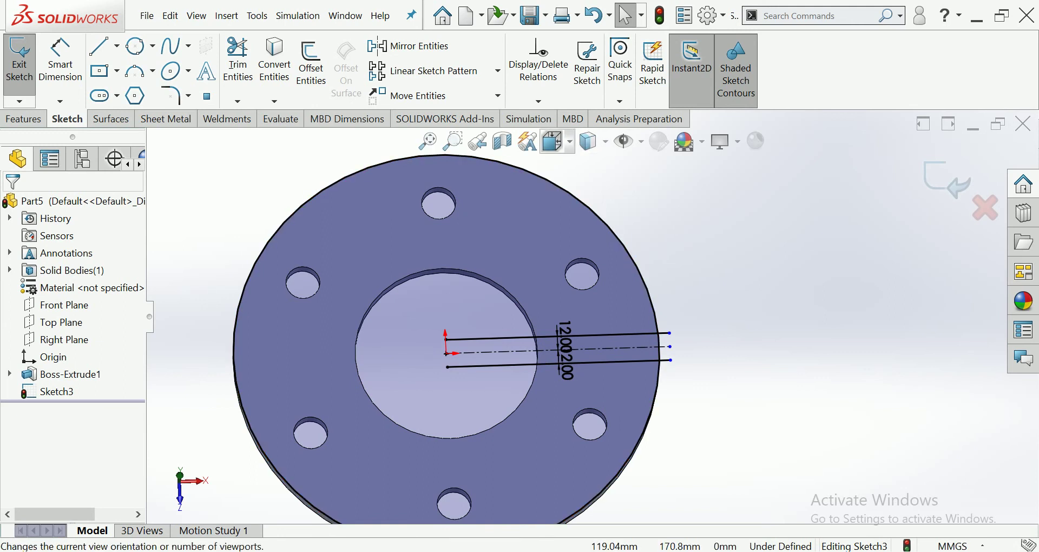
pyautogui.click(553, 141)
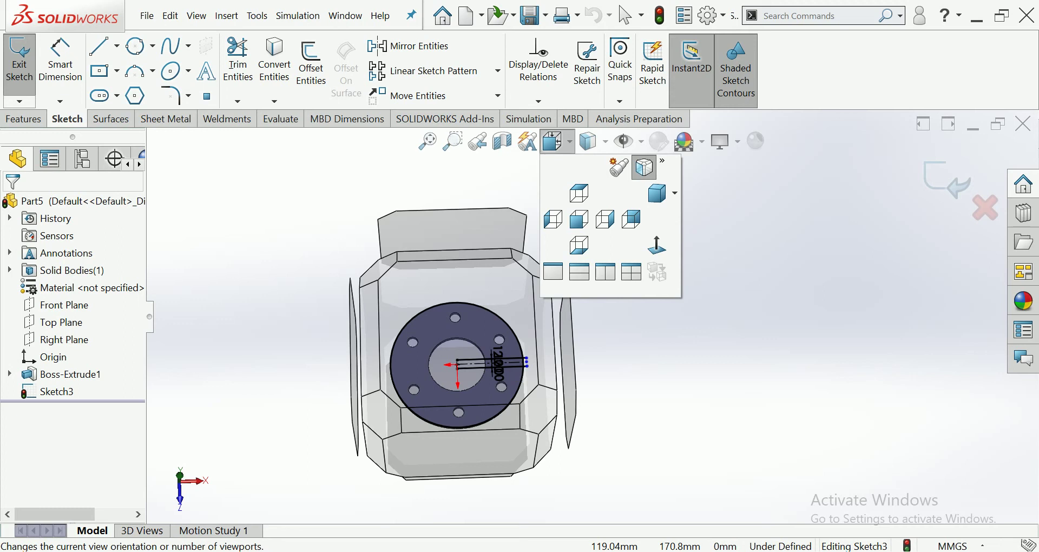
# Step: View the sketch plane Normal To and zoom in on the flange face
pyautogui.click(645, 168)
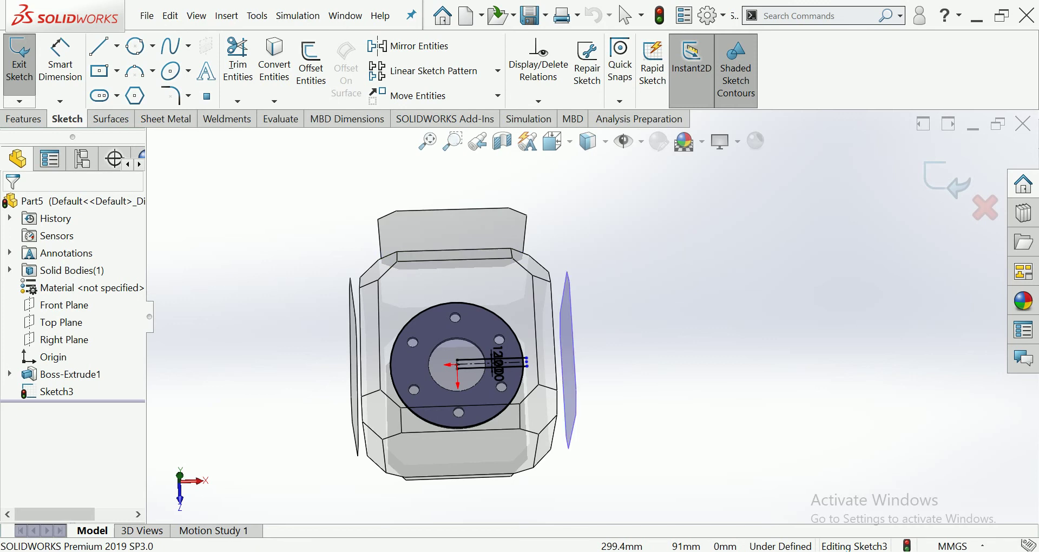
pyautogui.scroll(-2, 379, 403)
pyautogui.scroll(2, 379, 404)
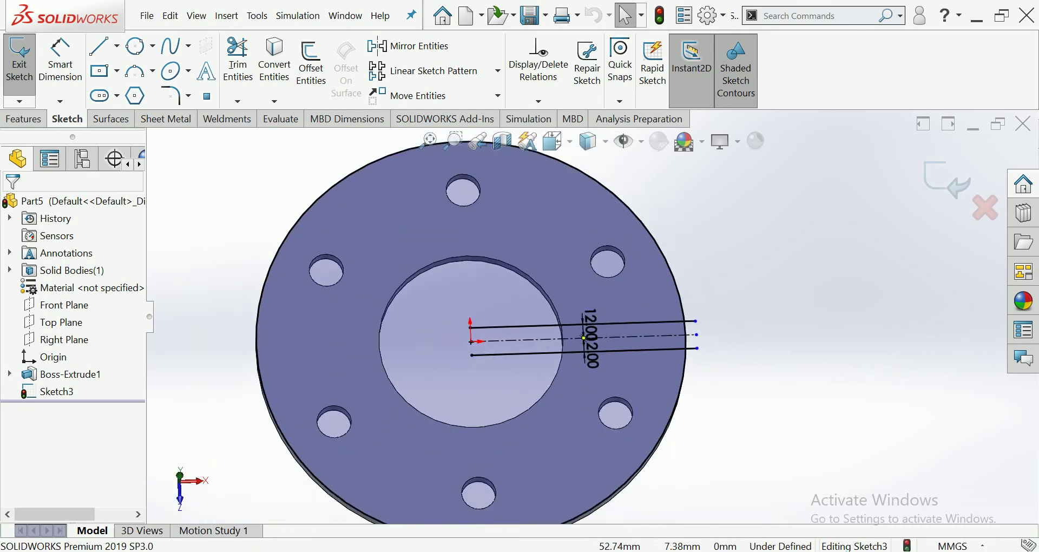
pyautogui.scroll(-2, 379, 403)
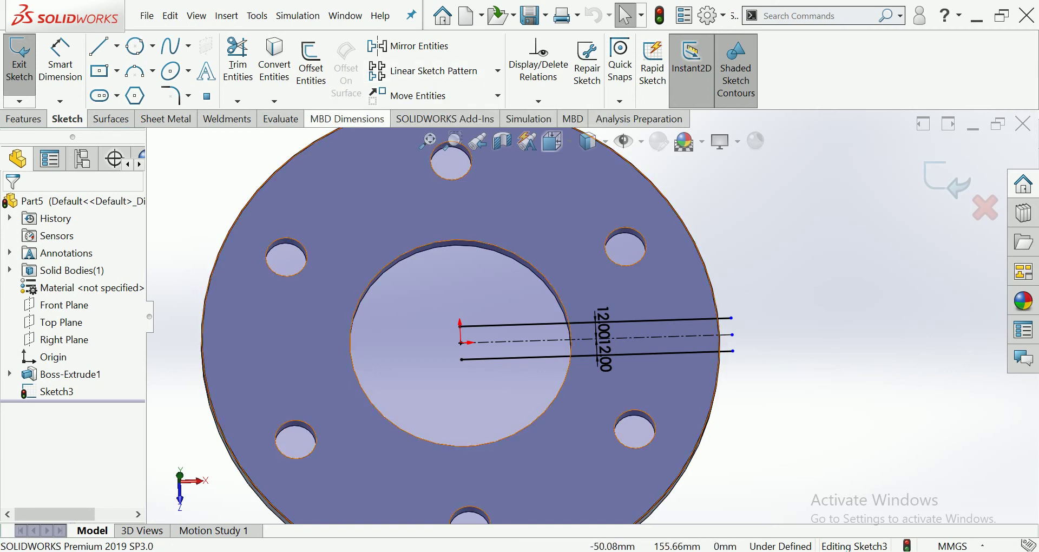
# Step: Pick the Circle tool and view the flange from the Top orientation
pyautogui.click(135, 46)
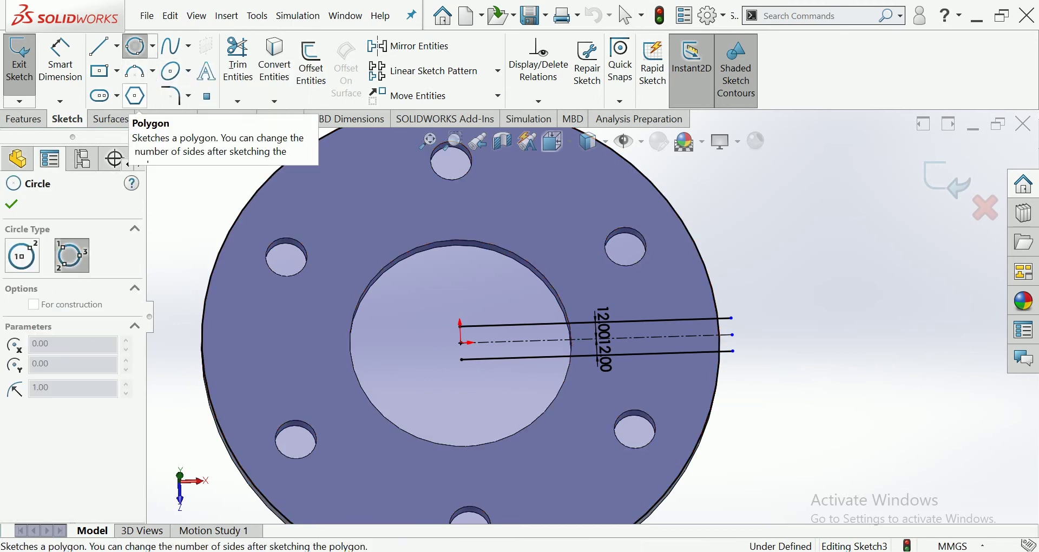
pyautogui.scroll(1, 593, 316)
pyautogui.scroll(1, 592, 315)
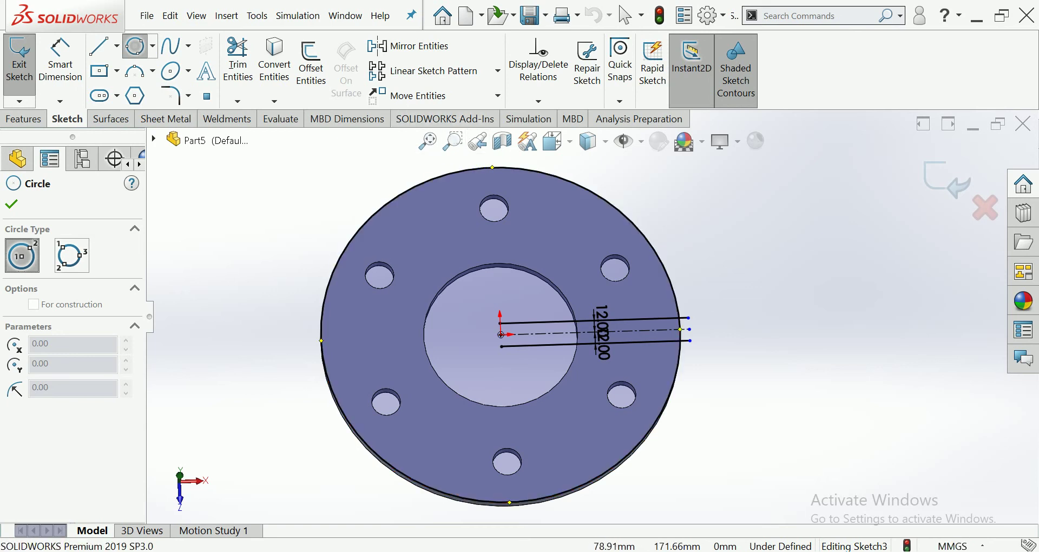
pyautogui.click(554, 142)
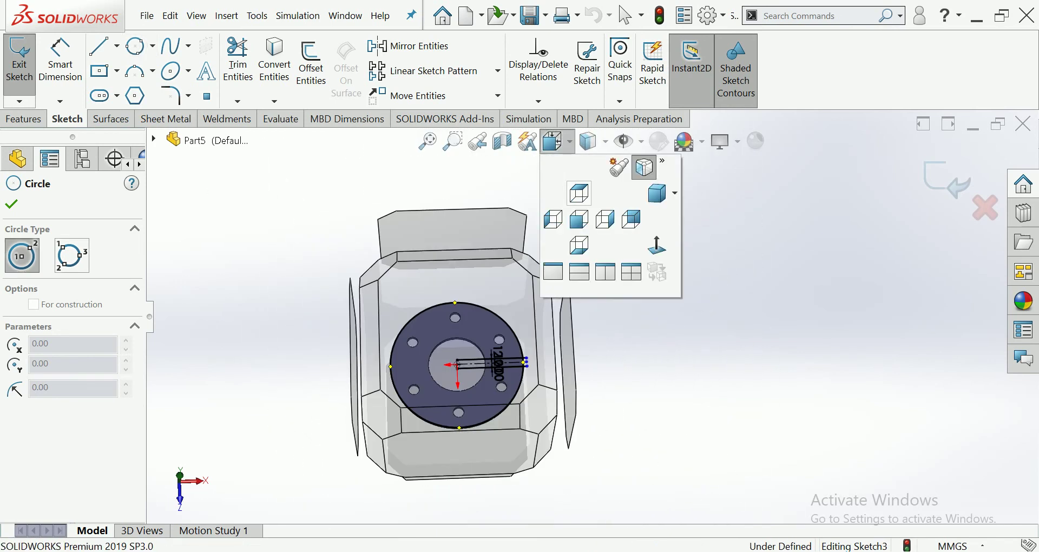
pyautogui.click(580, 193)
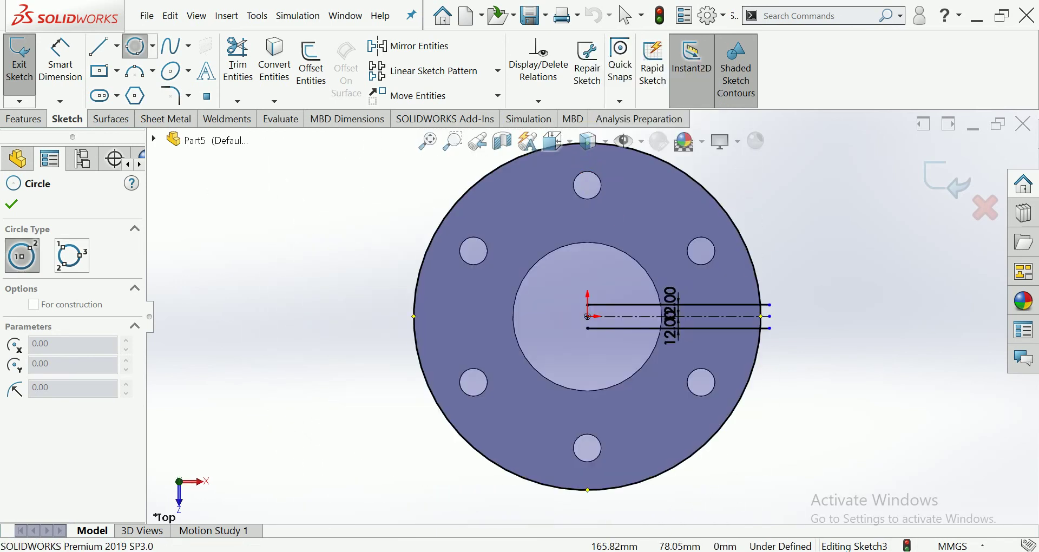
# Step: Draw an origin-centred circle on the flange's outer rim
pyautogui.click(820, 238)
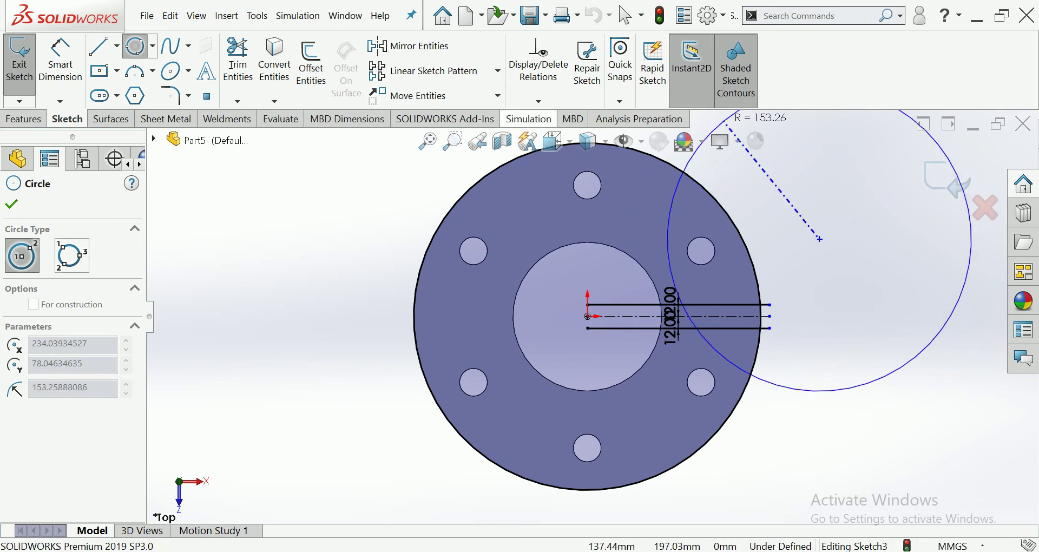
pyautogui.click(72, 255)
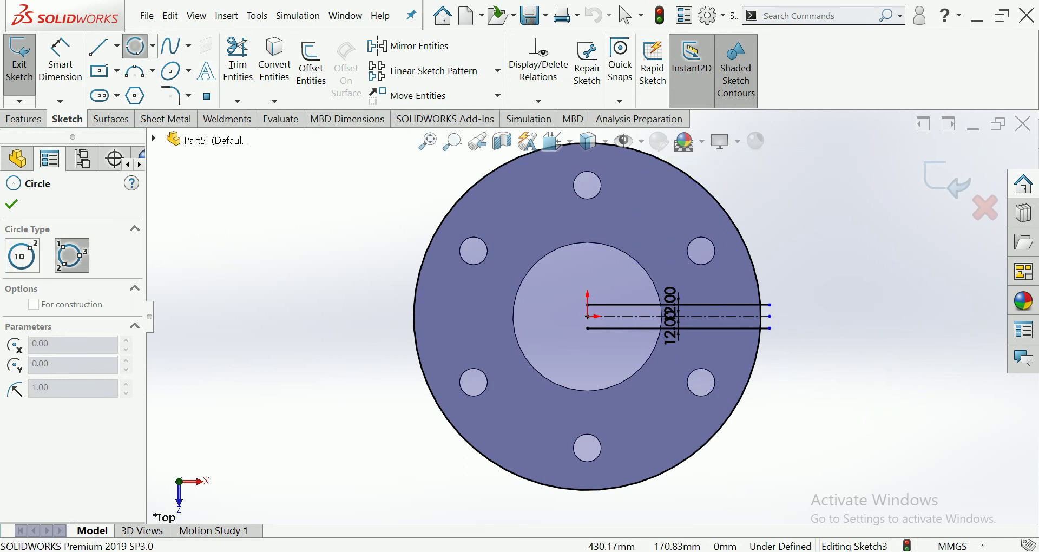
pyautogui.click(22, 255)
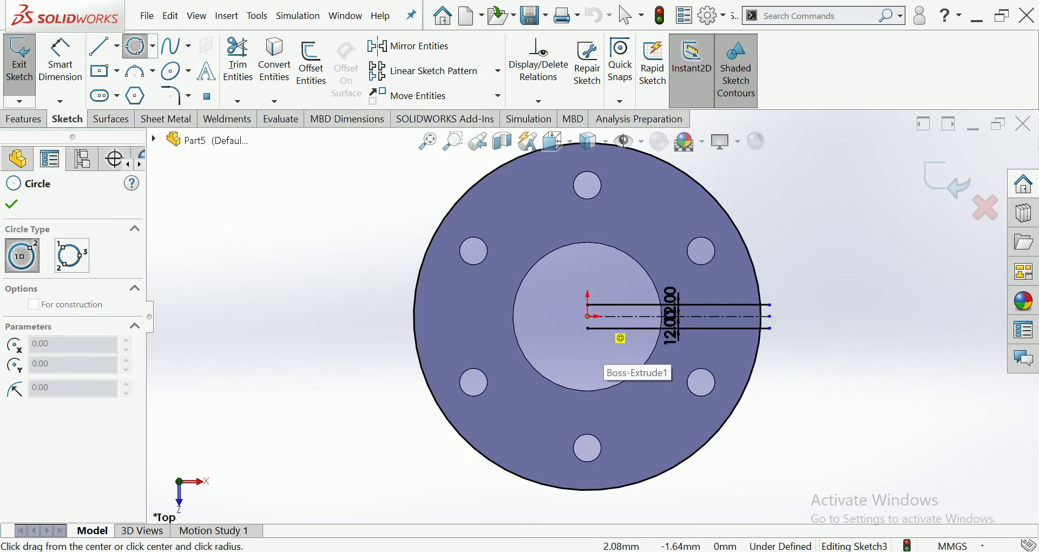
pyautogui.click(588, 316)
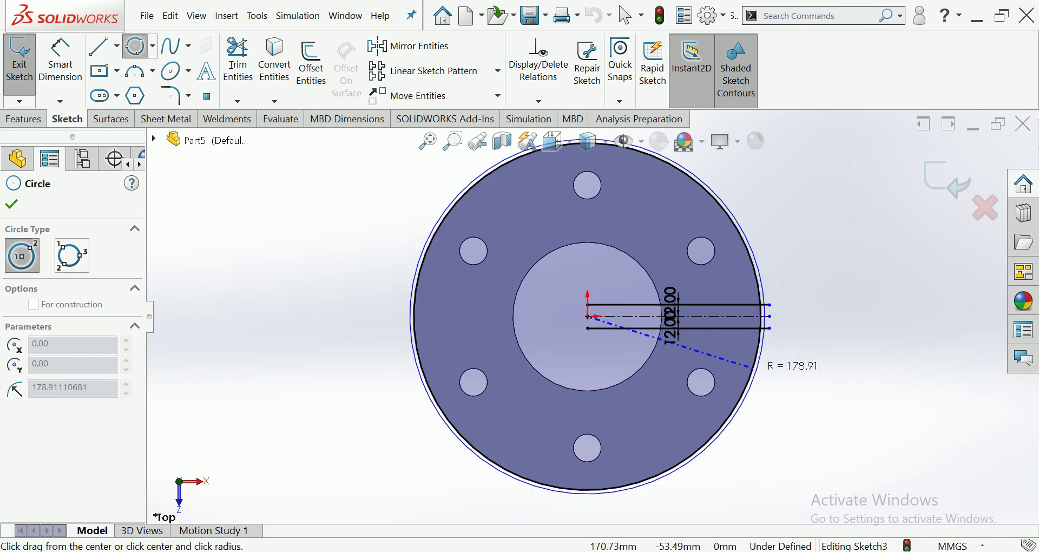
pyautogui.click(785, 388)
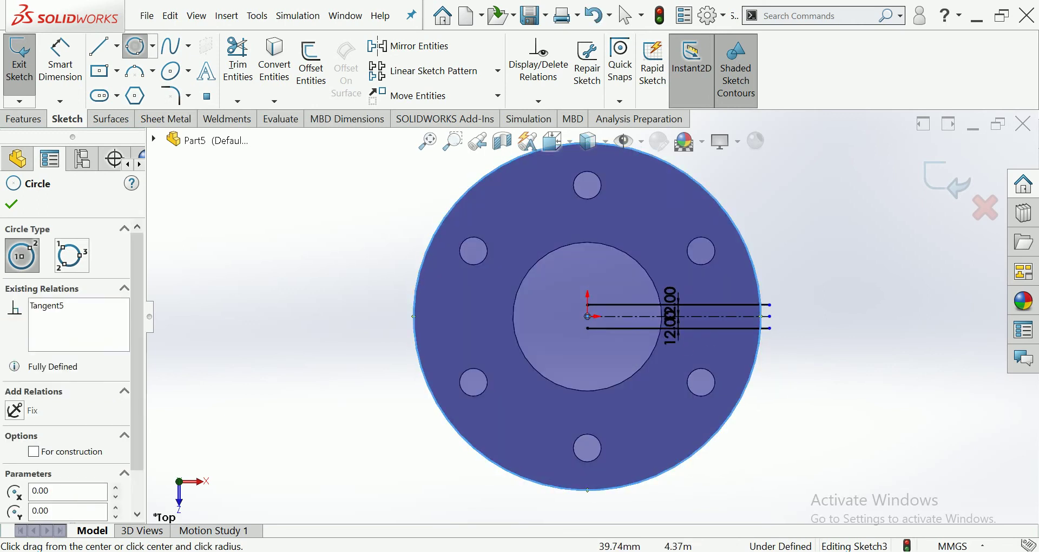
# Step: Draw a second origin-centred circle on the central bore edge
pyautogui.scroll(-3, 604, 312)
pyautogui.scroll(-1, 574, 321)
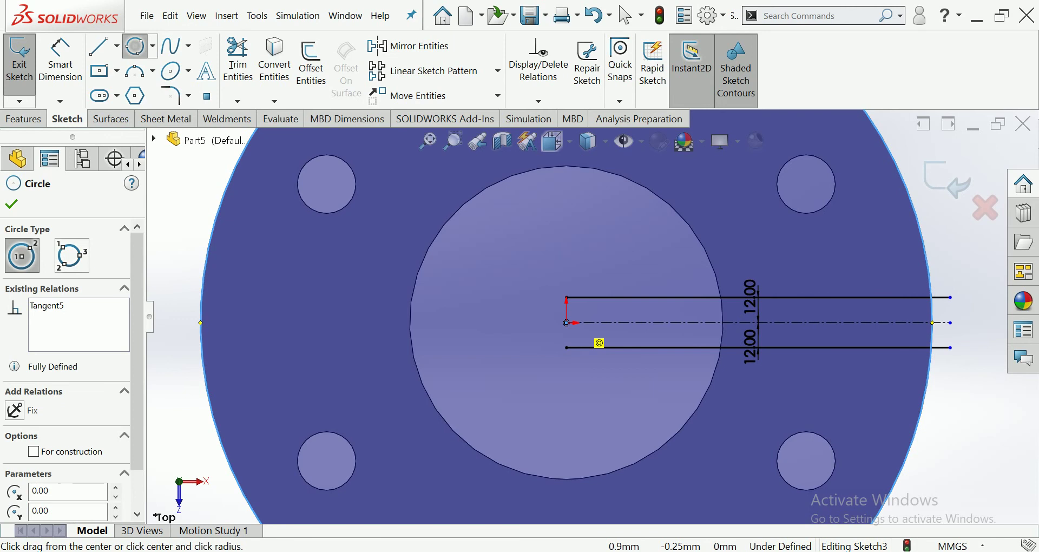
pyautogui.click(567, 323)
pyautogui.click(719, 277)
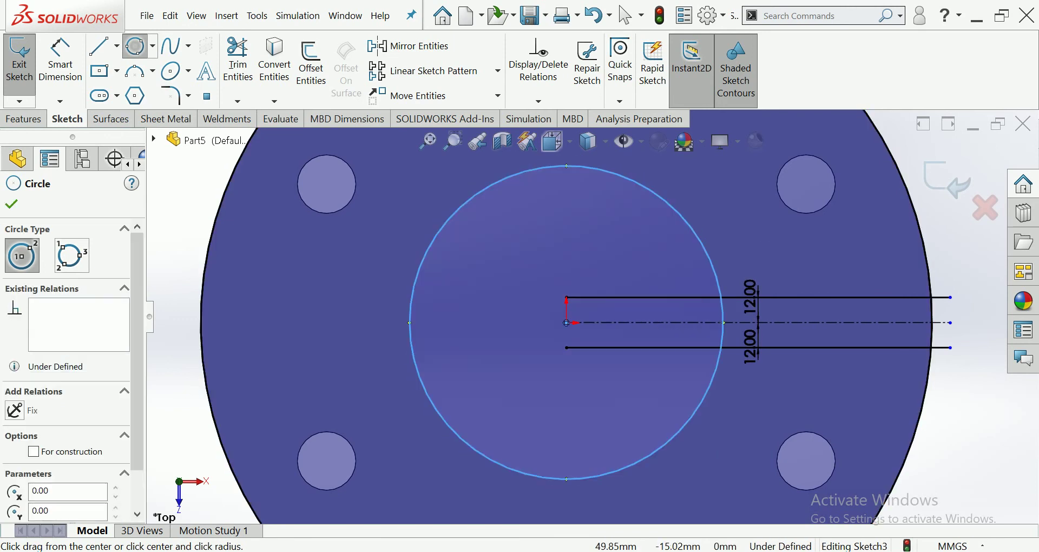
pyautogui.click(238, 60)
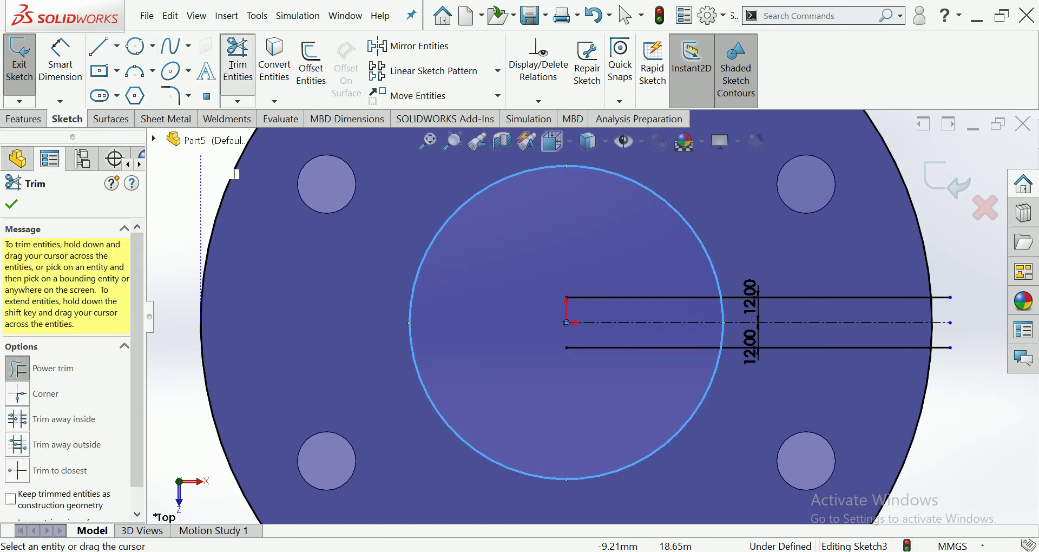
# Step: Power-trim the slot lines inside the central circle and beyond the plate edge
pyautogui.moveTo(627, 294); pyautogui.dragTo(643, 352)
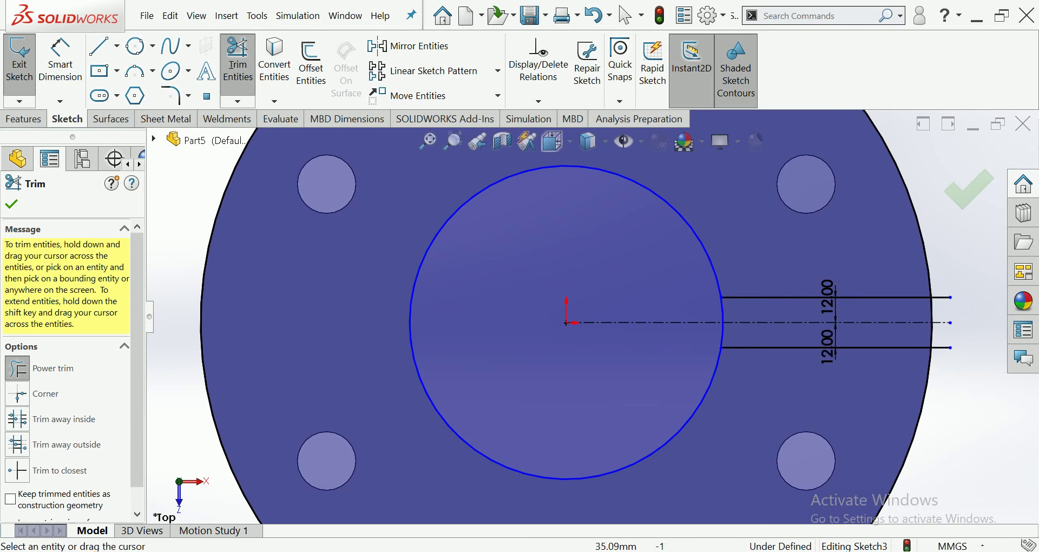
pyautogui.press('f')
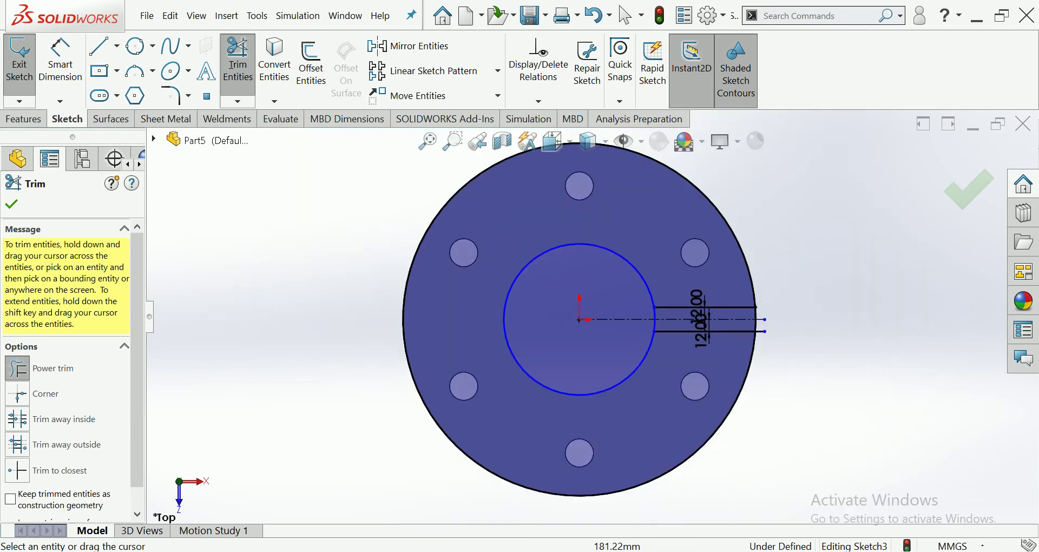
pyautogui.moveTo(760, 326); pyautogui.dragTo(762, 341)
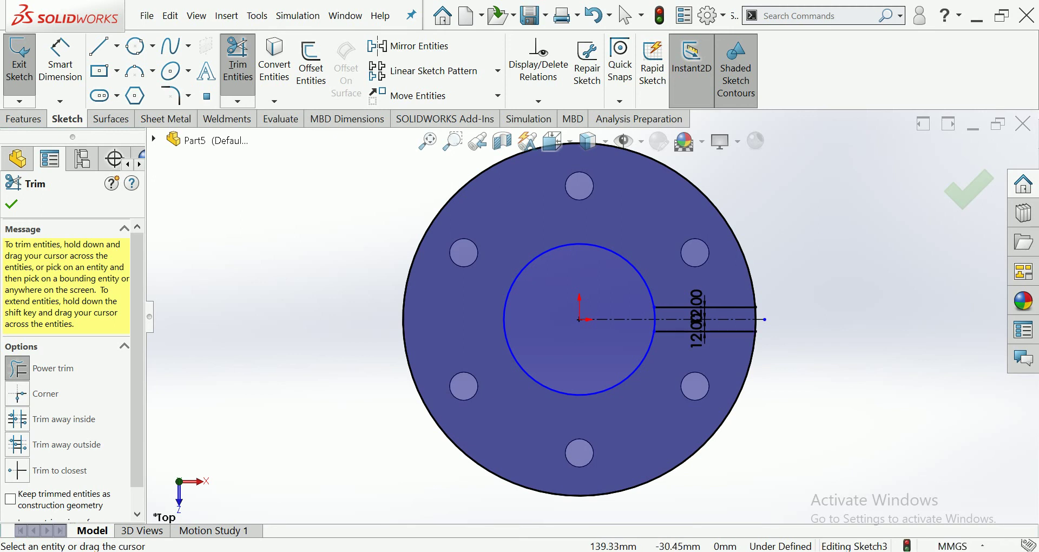
pyautogui.click(11, 205)
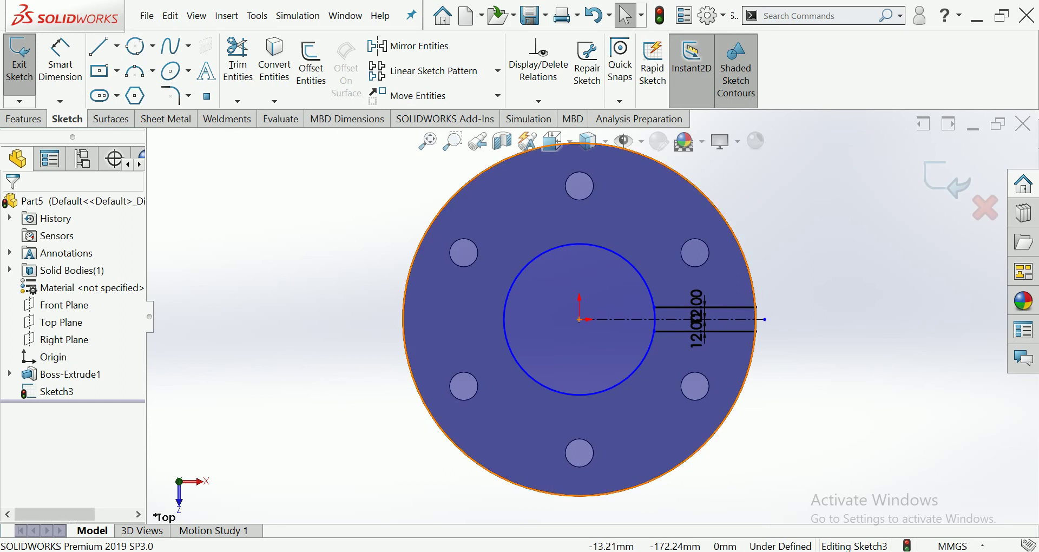
pyautogui.scroll(2, 580, 319)
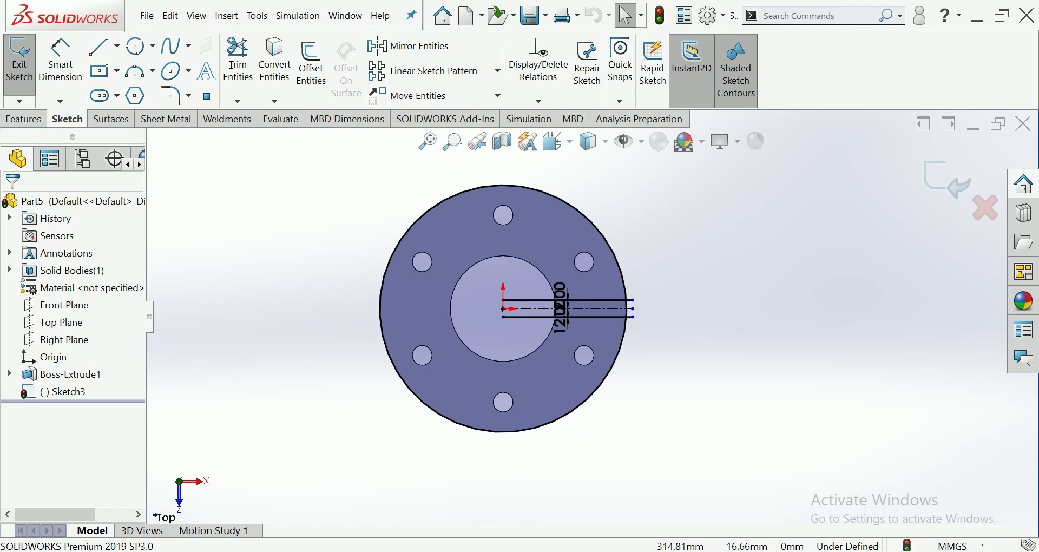
# Step: Extend both slot lines past the flange edge to about x = 355.47 mm
pyautogui.moveTo(633, 300); pyautogui.dragTo(755, 300)
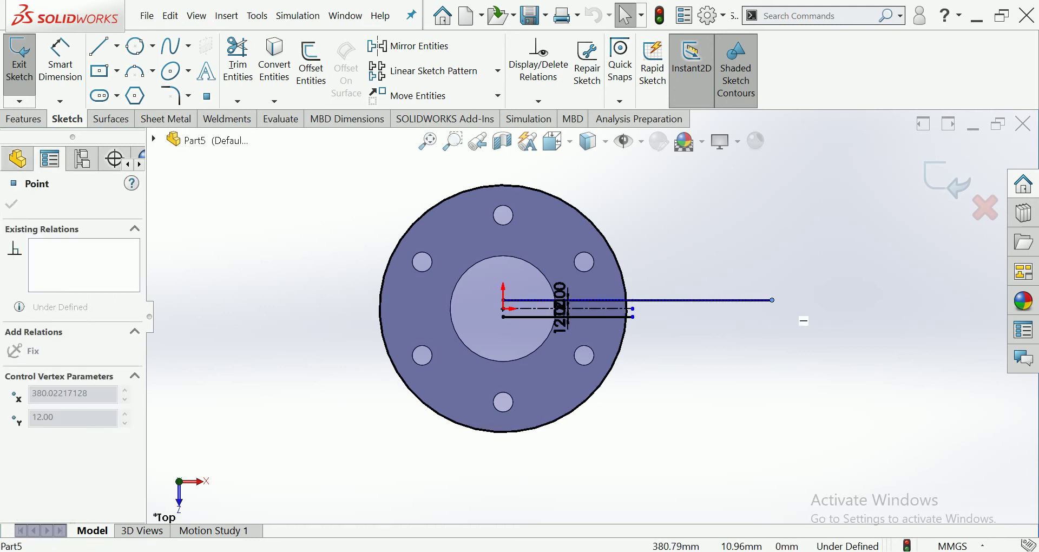
pyautogui.moveTo(633, 317); pyautogui.dragTo(755, 316)
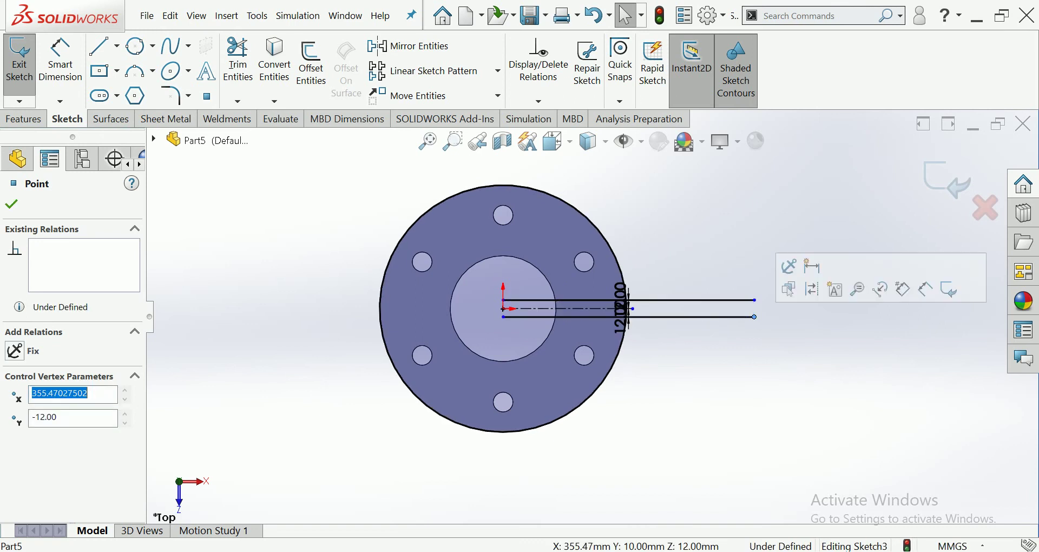
pyautogui.press('Escape')
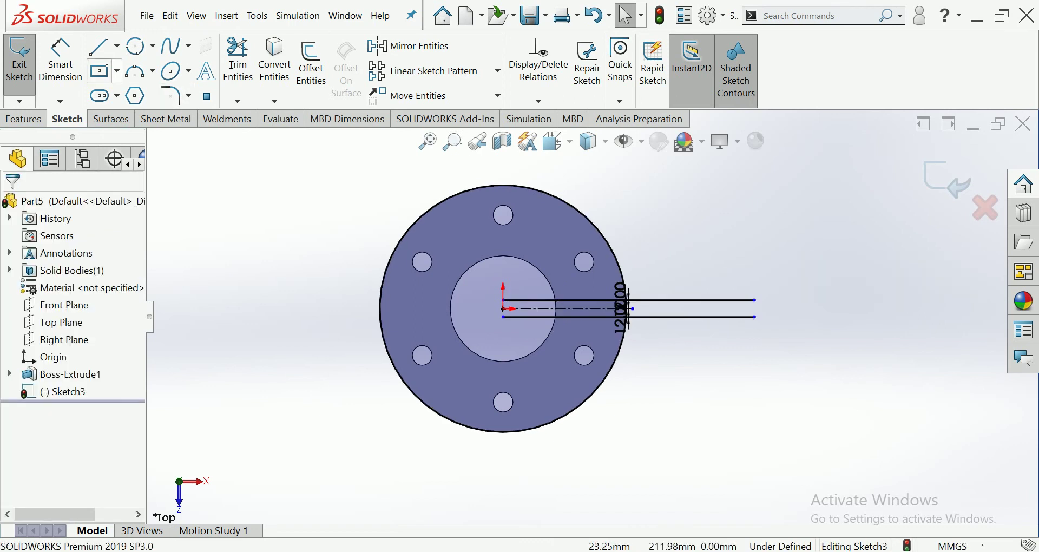
pyautogui.click(100, 46)
pyautogui.click(755, 300)
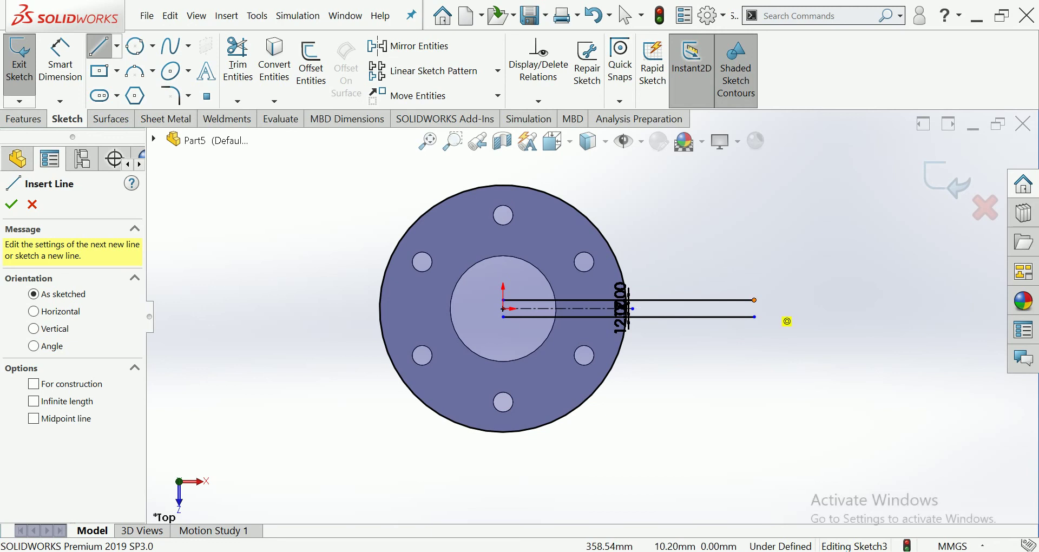
# Step: Close the slot end with a 24 mm vertical line and queue the 150 mm bore edge for conversion
pyautogui.click(755, 316)
pyautogui.press('Escape')
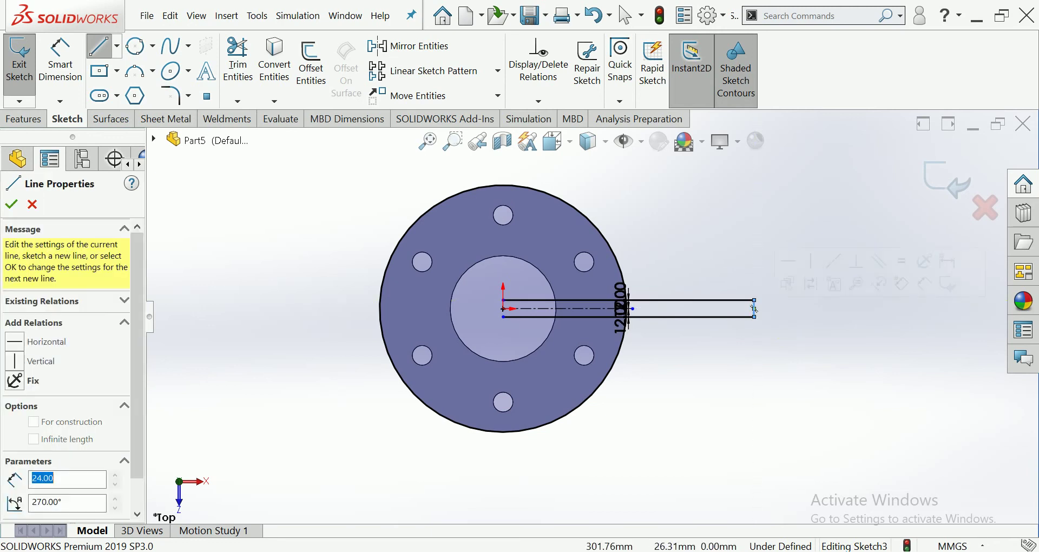
pyautogui.scroll(3, 574, 325)
pyautogui.scroll(2, 596, 319)
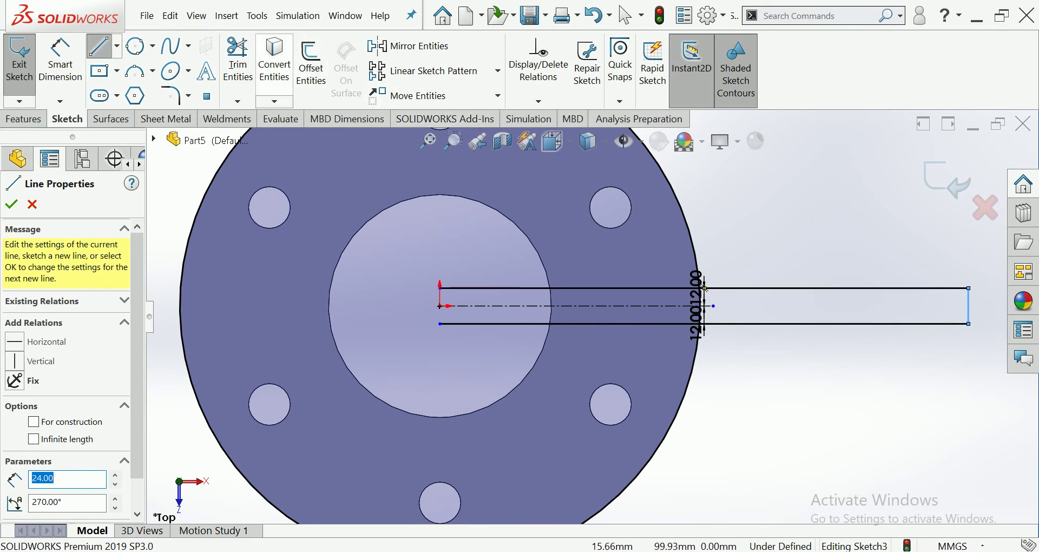
pyautogui.click(275, 62)
pyautogui.click(542, 256)
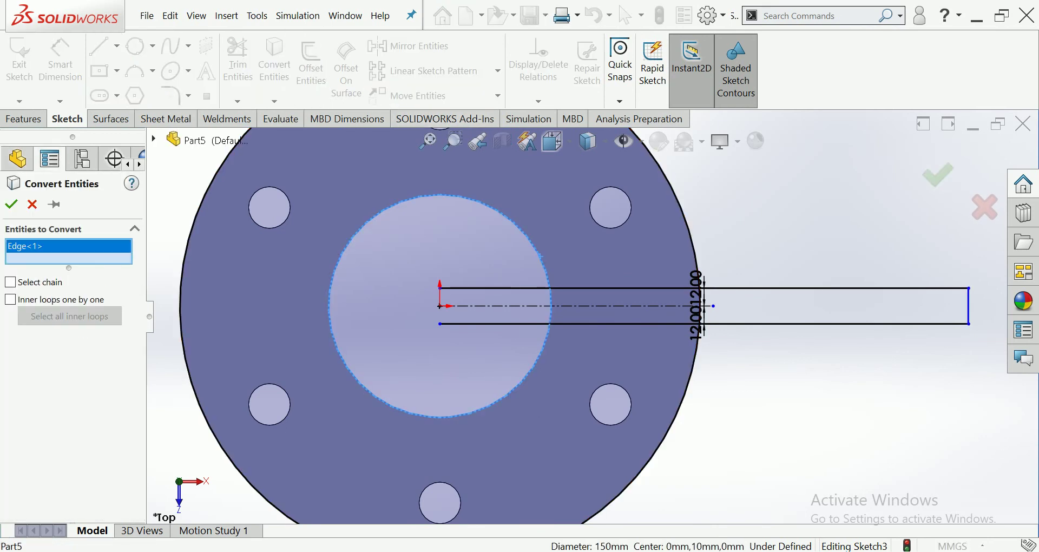
# Step: Convert the bore edge into Sketch3 and power-trim the slot lines inside that circle
pyautogui.press('Return')
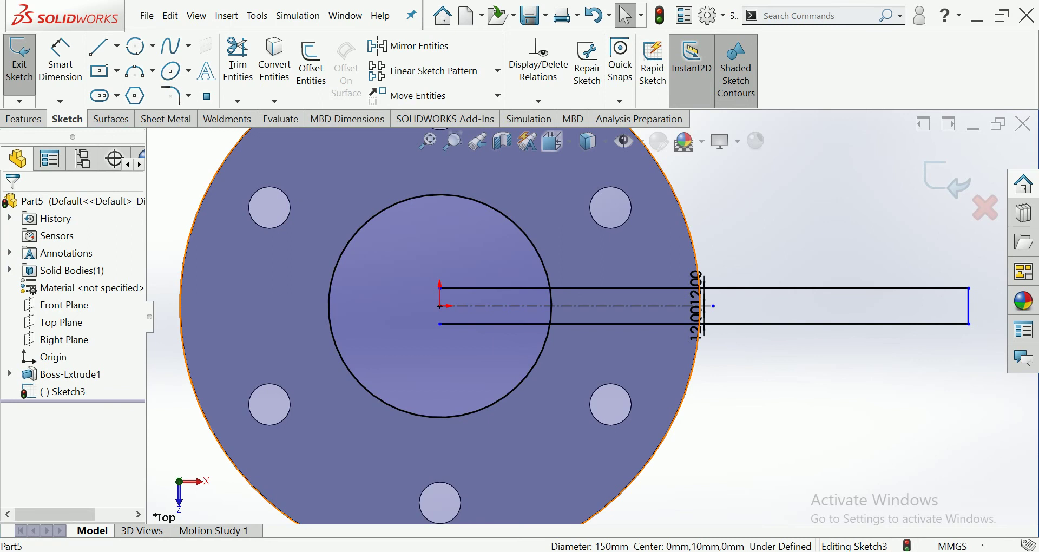
pyautogui.click(238, 62)
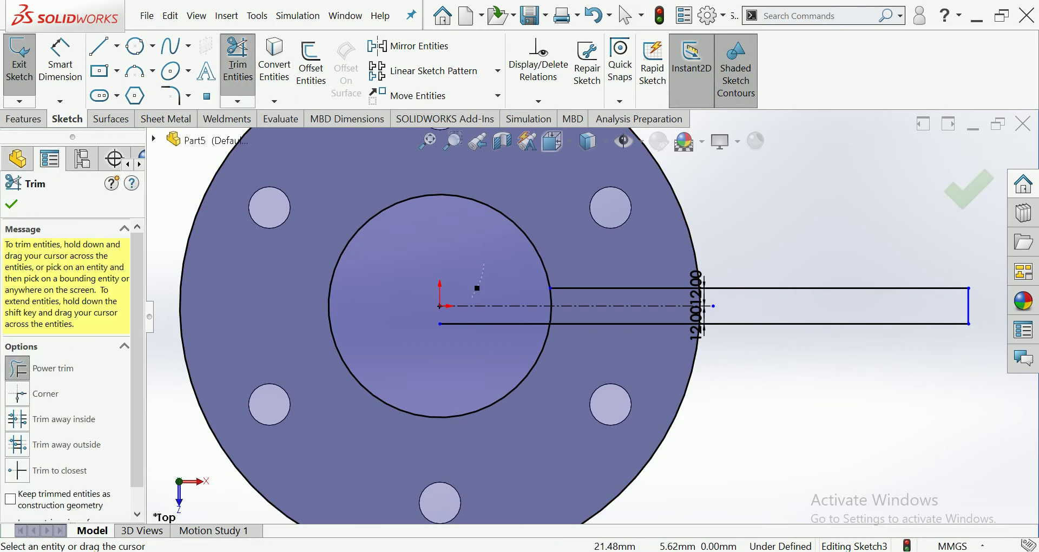
pyautogui.moveTo(476, 282); pyautogui.dragTo(466, 324)
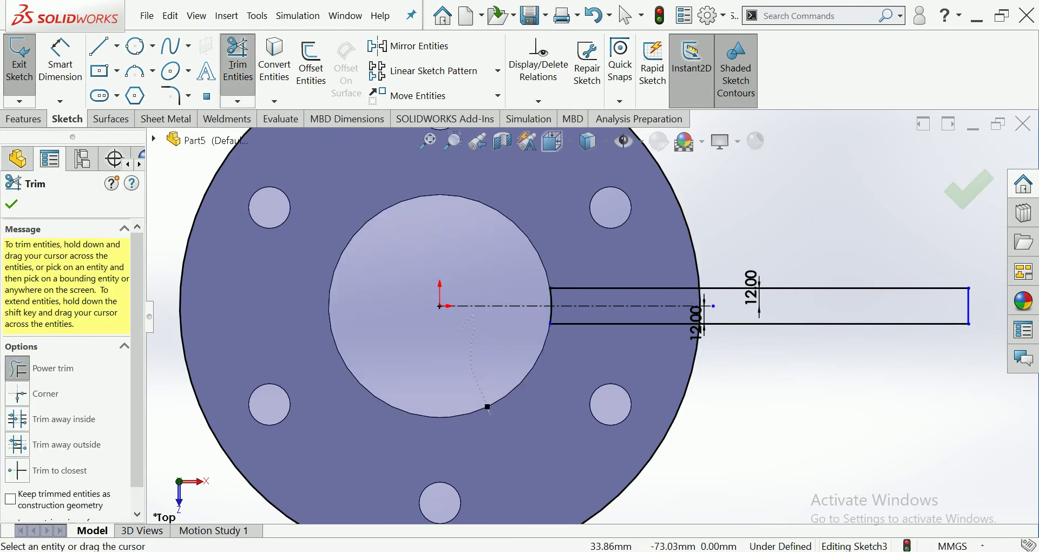
pyautogui.scroll(5, 592, 316)
pyautogui.scroll(3, 592, 316)
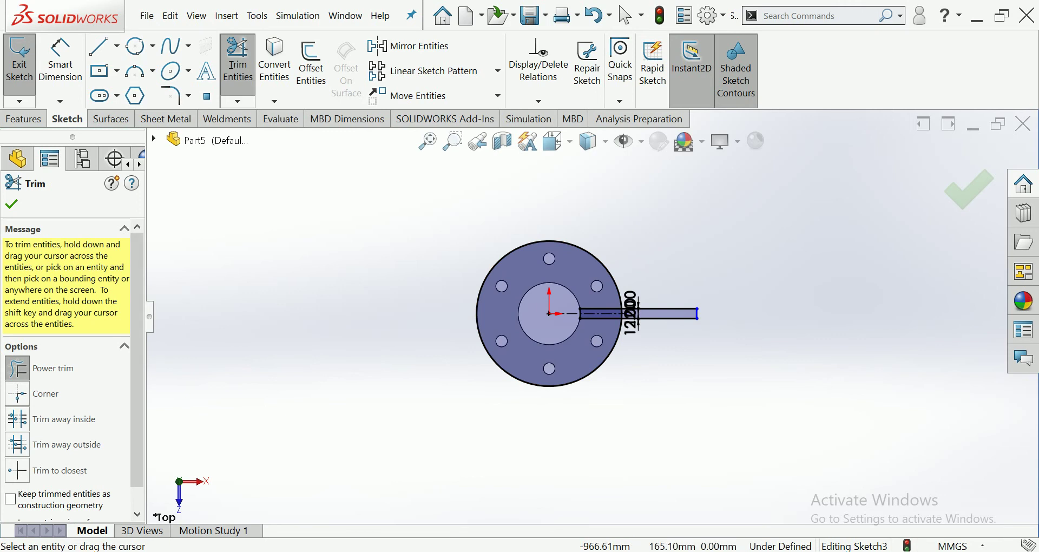
pyautogui.click(12, 204)
pyautogui.click(23, 119)
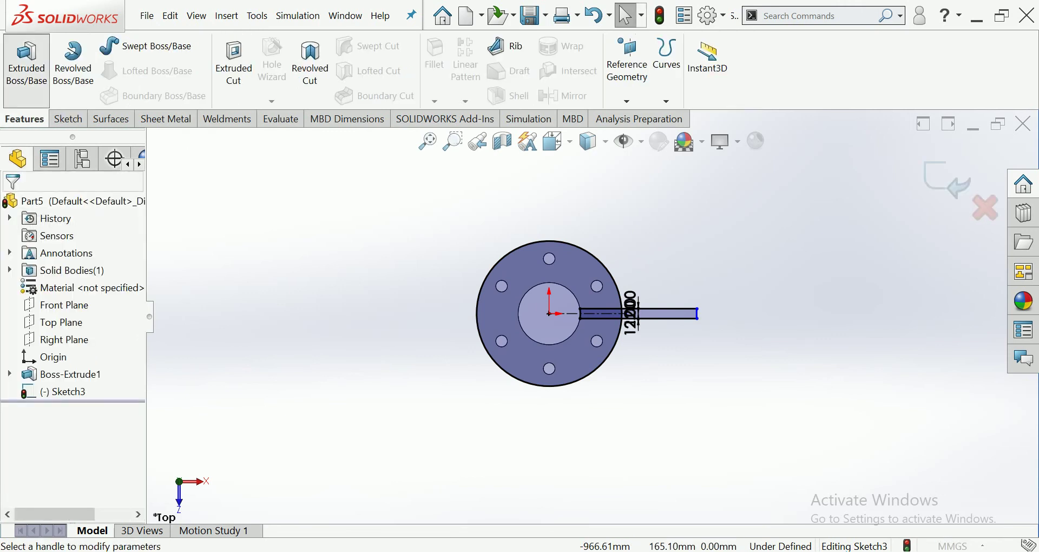
# Step: Start an extrusion of Sketch3, selecting the blade region and its outline contour
pyautogui.click(26, 64)
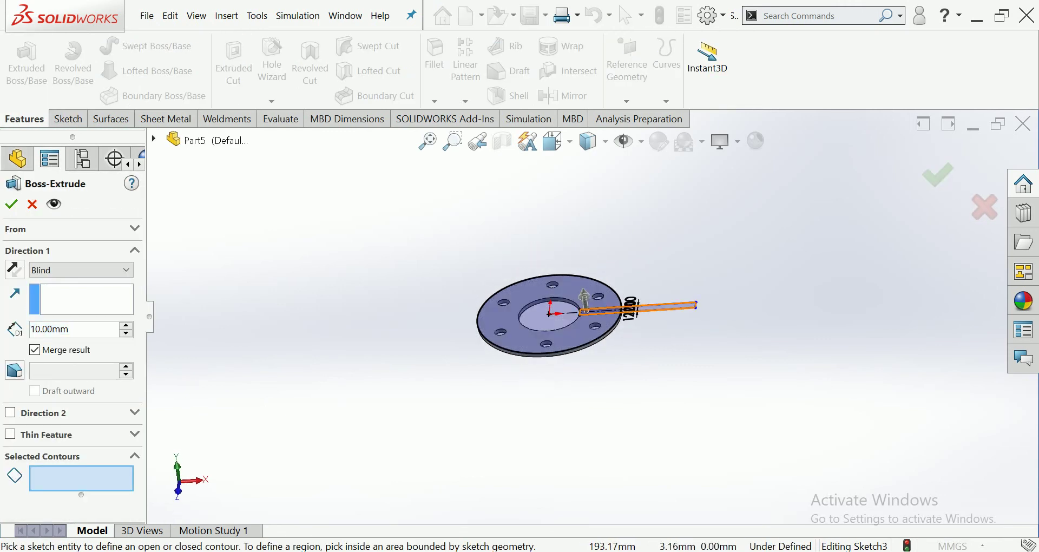
pyautogui.moveTo(585, 296); pyautogui.dragTo(570, 188)
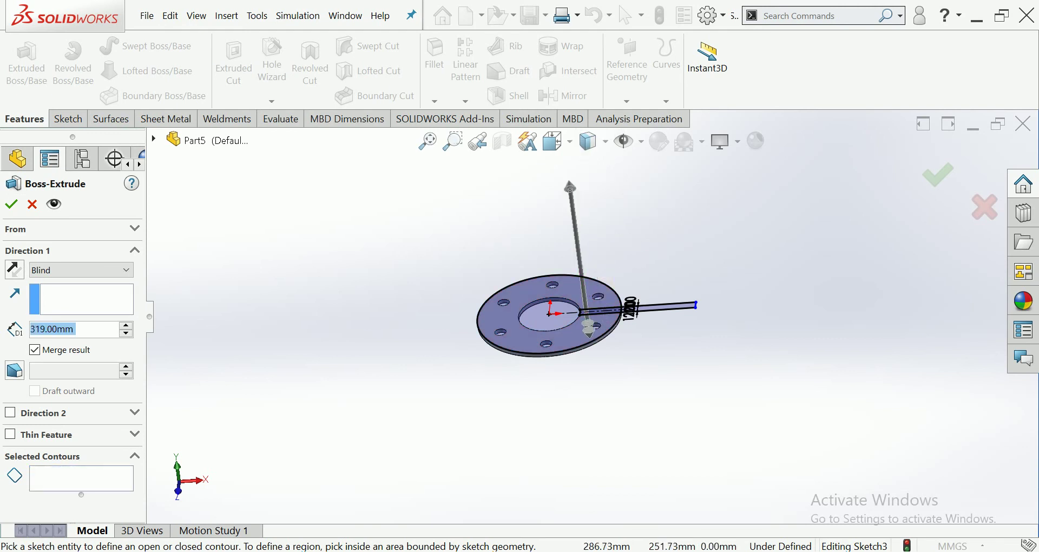
pyautogui.scroll(-5, 664, 308)
pyautogui.moveTo(664, 308); pyautogui.dragTo(665, 330, button='middle')
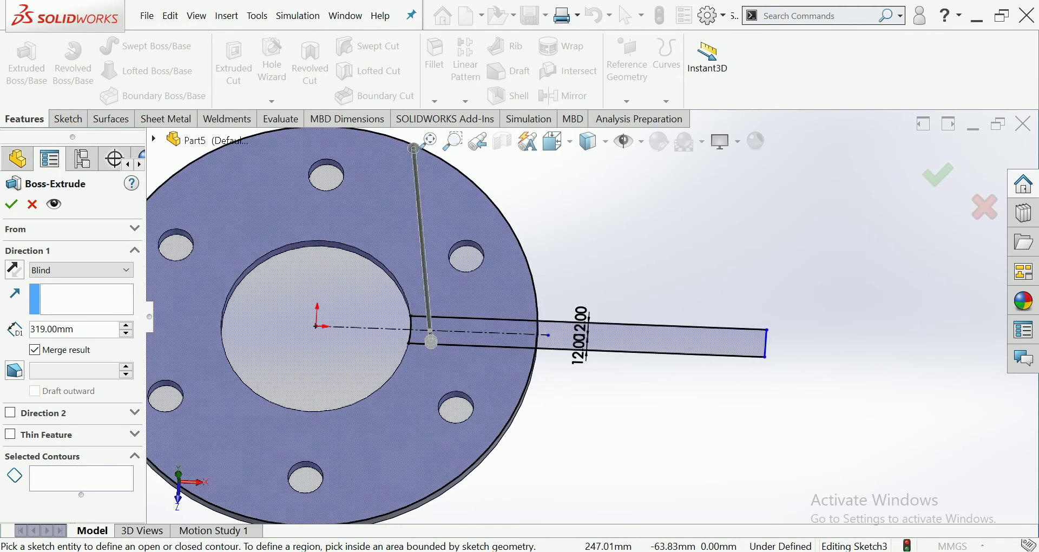
pyautogui.click(649, 342)
pyautogui.click(471, 345)
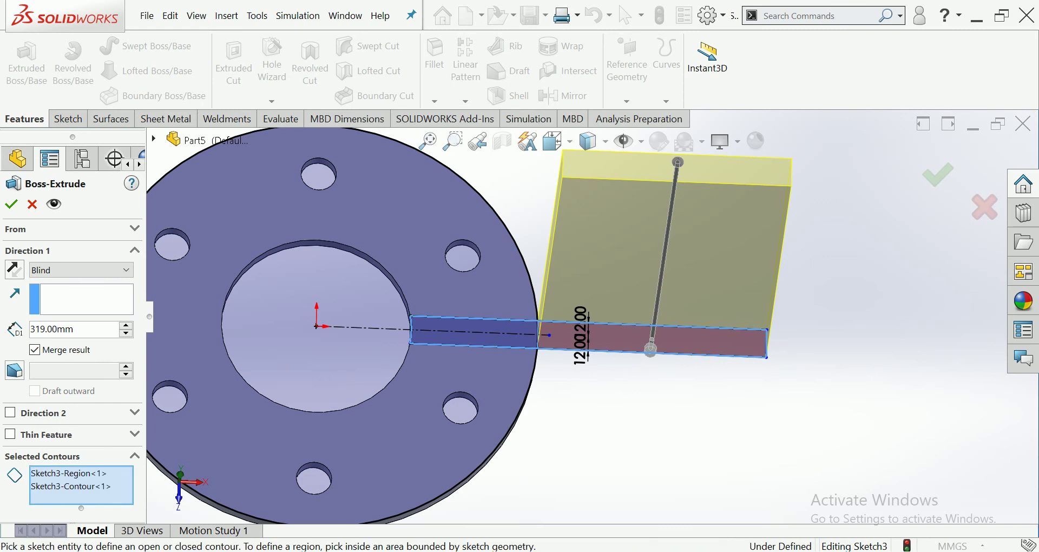
pyautogui.scroll(3, 650, 341)
pyautogui.moveTo(650, 341); pyautogui.dragTo(583, 317, button='middle')
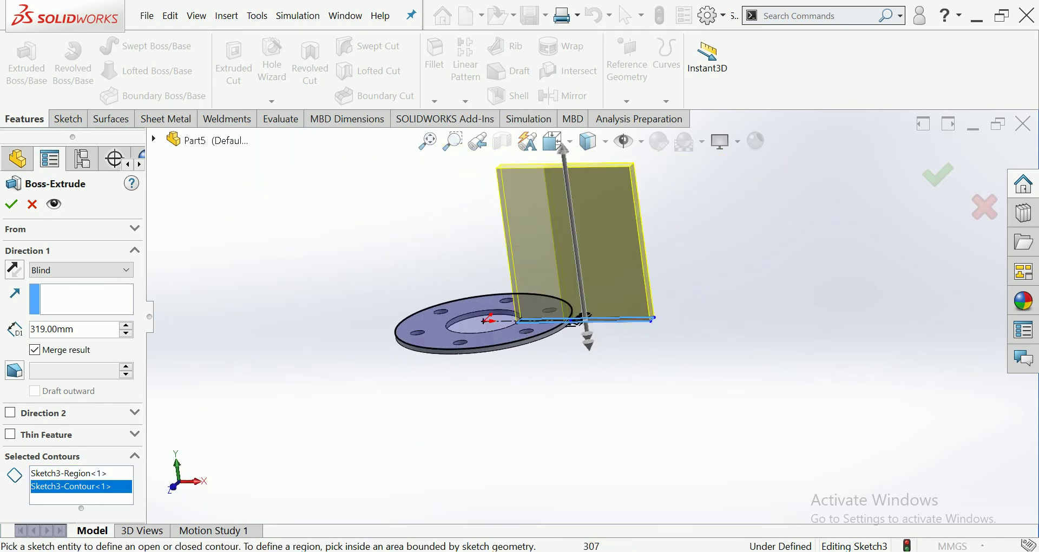
pyautogui.scroll(2, 584, 317)
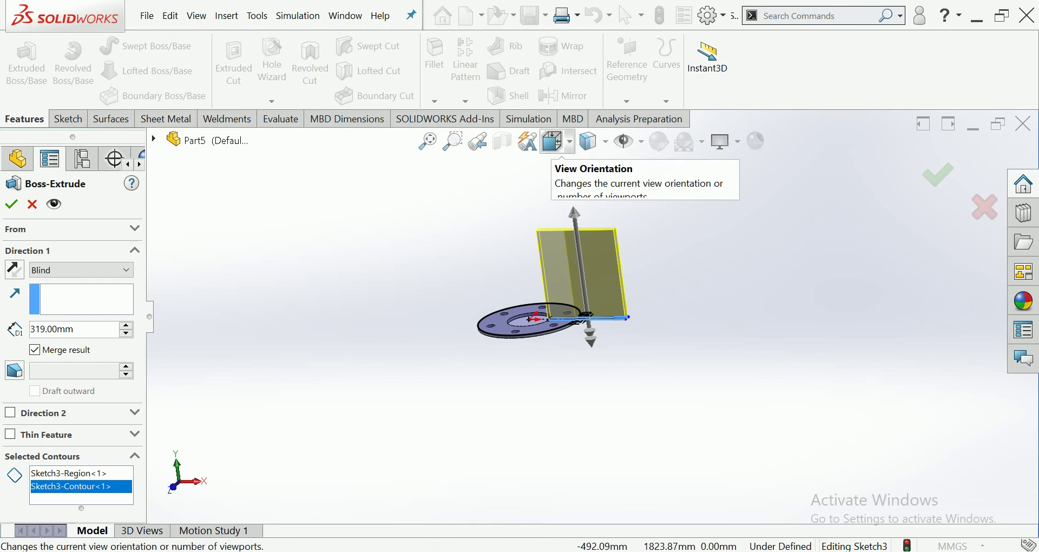
pyautogui.click(553, 141)
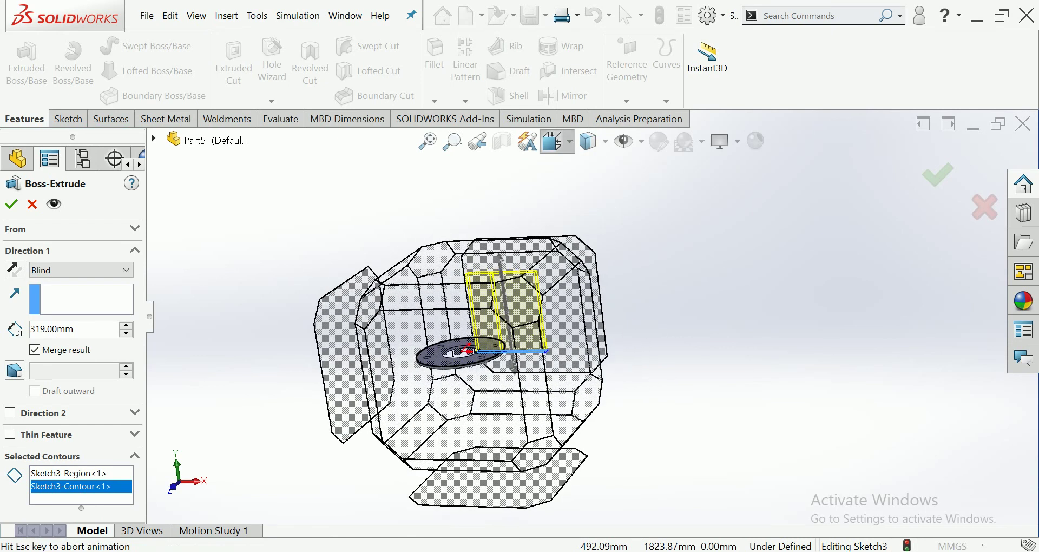
pyautogui.click(591, 142)
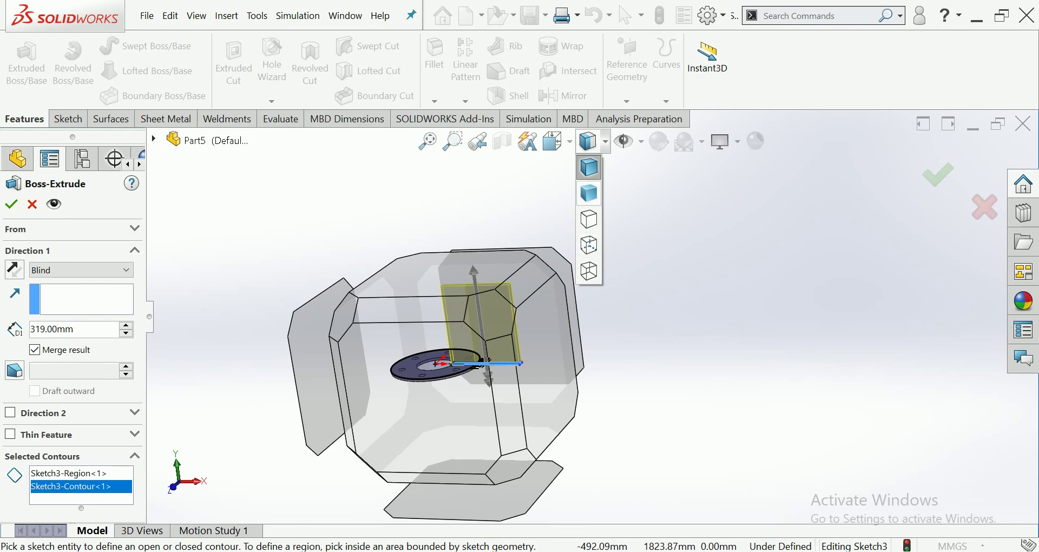
pyautogui.click(589, 193)
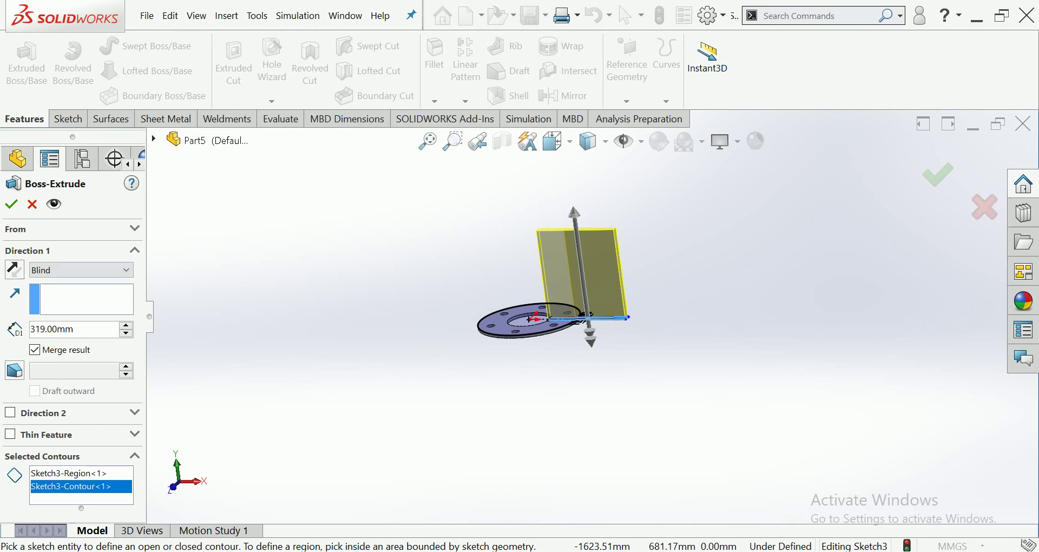
pyautogui.write('289')
# Step: Set the Blind extrusion depth to 250 mm and accept Boss-Extrude2
pyautogui.click(126, 333)
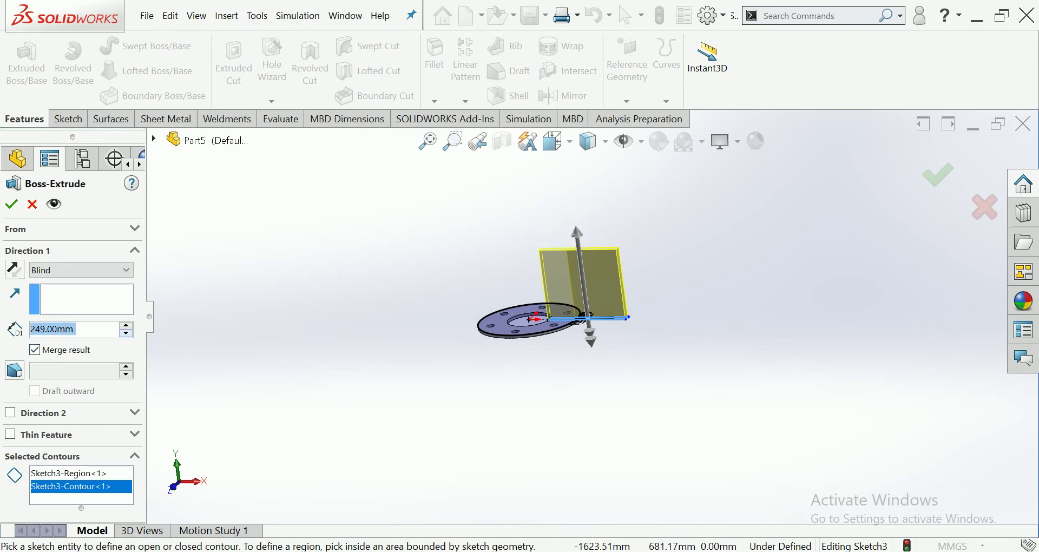
pyautogui.click(126, 333)
pyautogui.write('250')
pyautogui.press('Return')
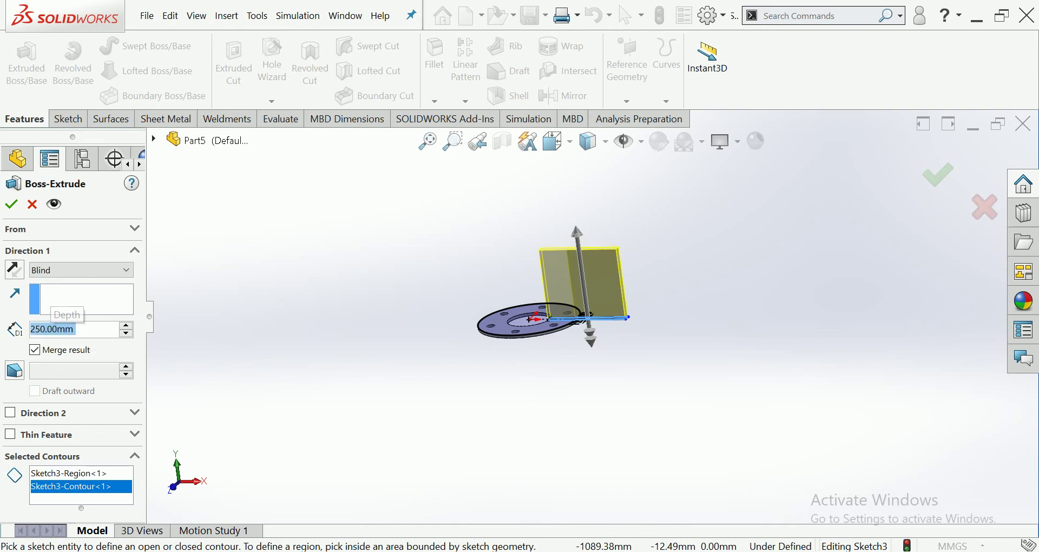
pyautogui.click(11, 204)
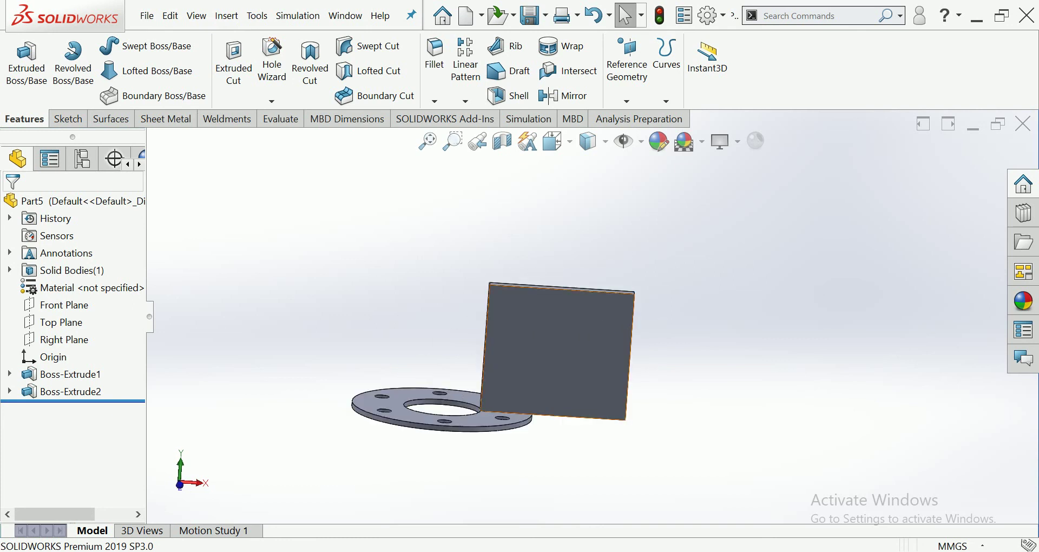
pyautogui.click(552, 142)
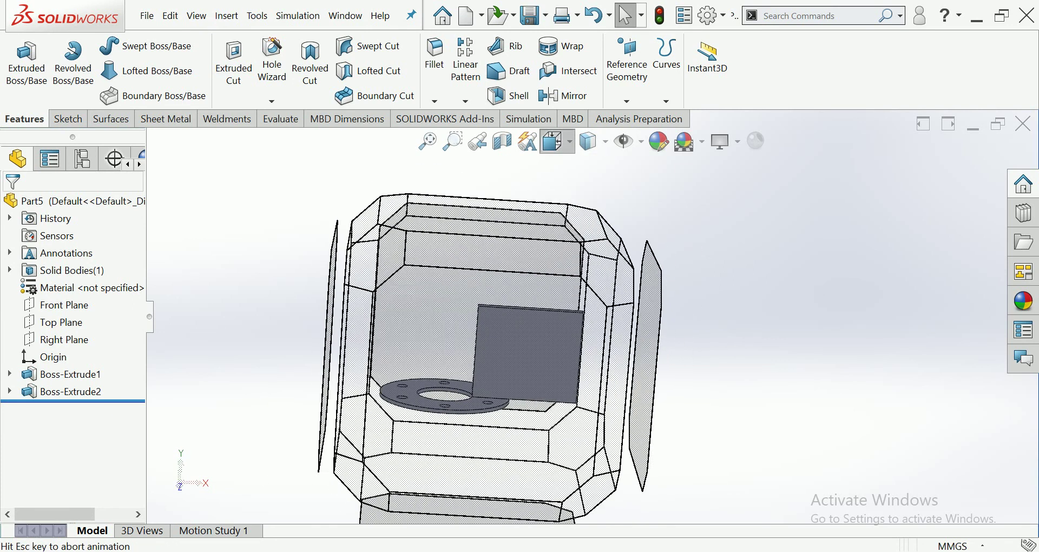
# Step: Start a new sketch on the blade plate's face in front view
pyautogui.click(579, 219)
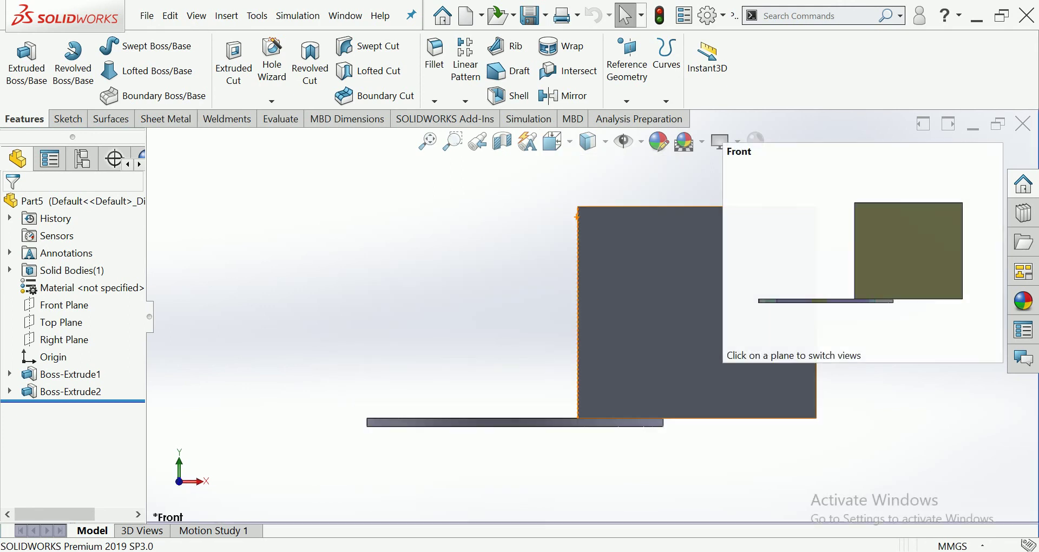
pyautogui.click(671, 323)
pyautogui.click(724, 273)
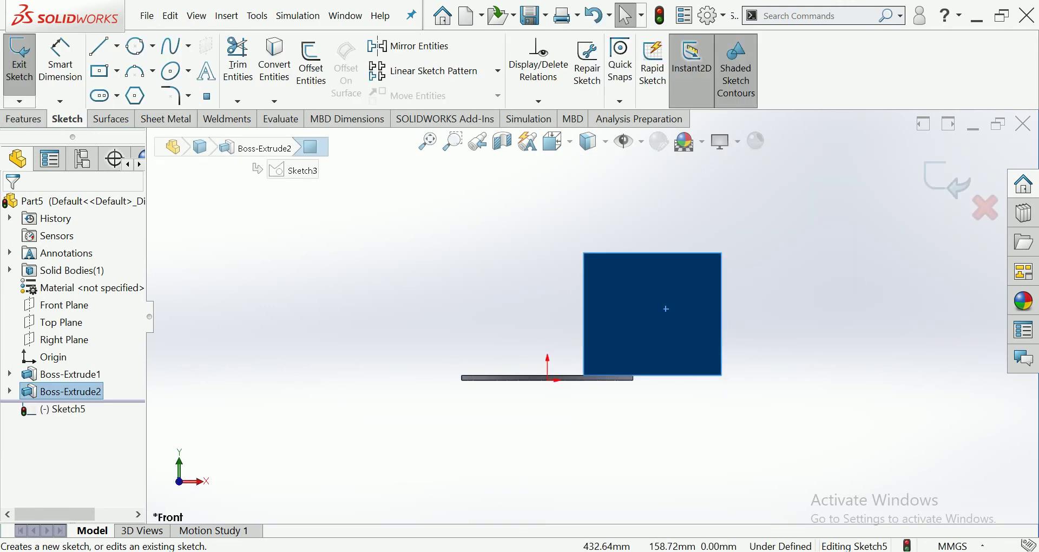
# Step: Draw a closed triangle across the blade's top-right corner and start an Extruded Cut
pyautogui.click(99, 46)
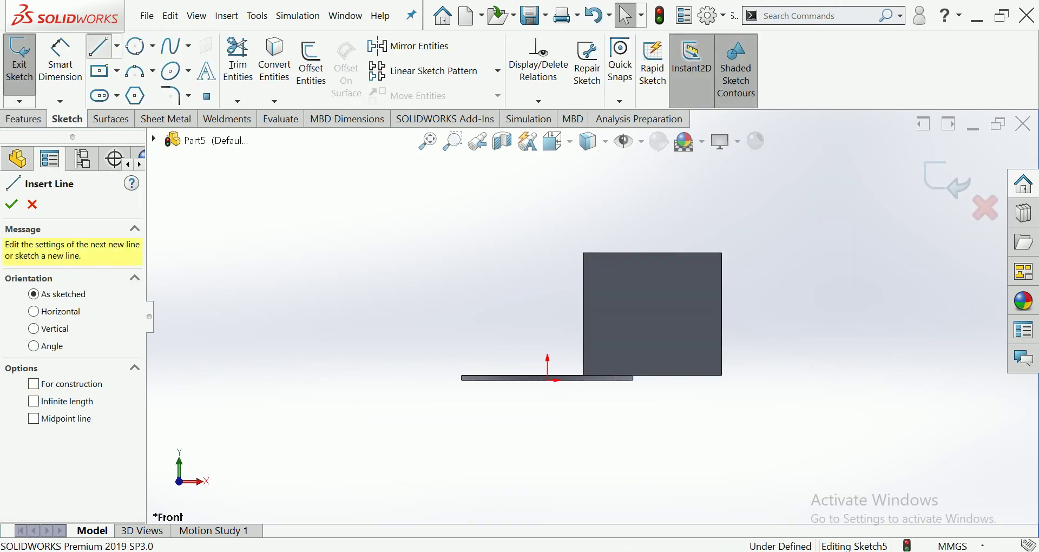
pyautogui.click(653, 253)
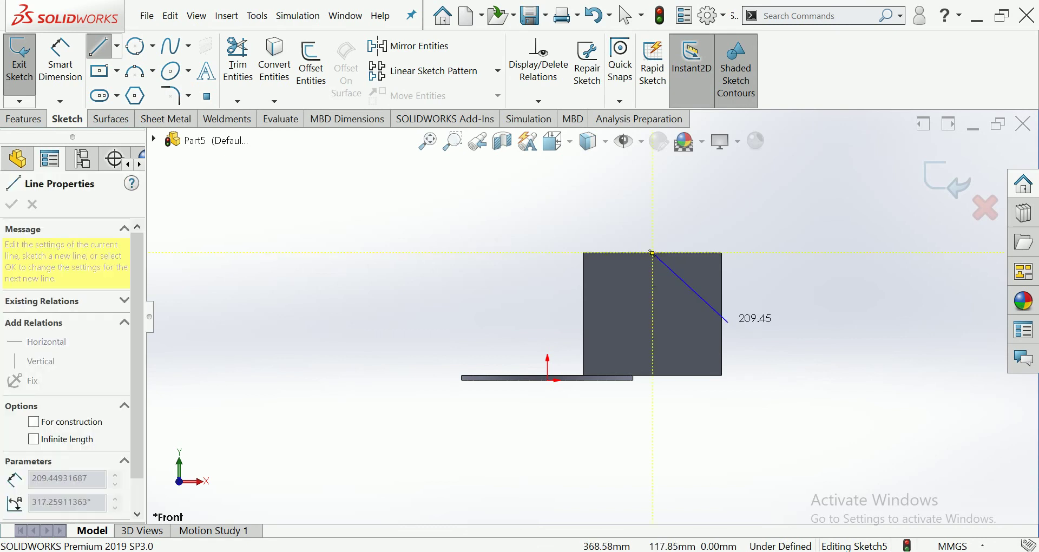
pyautogui.doubleClick(723, 314)
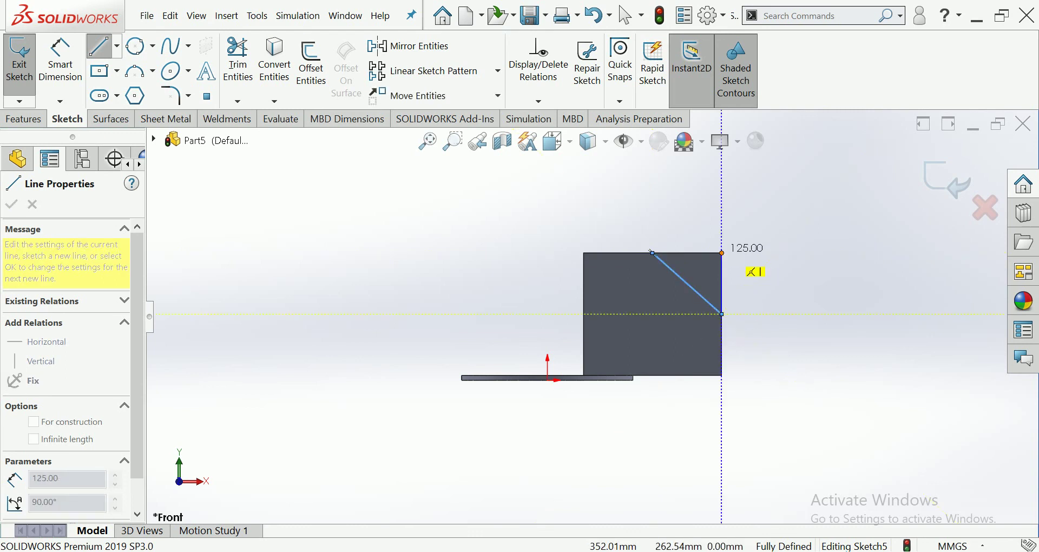
pyautogui.click(722, 253)
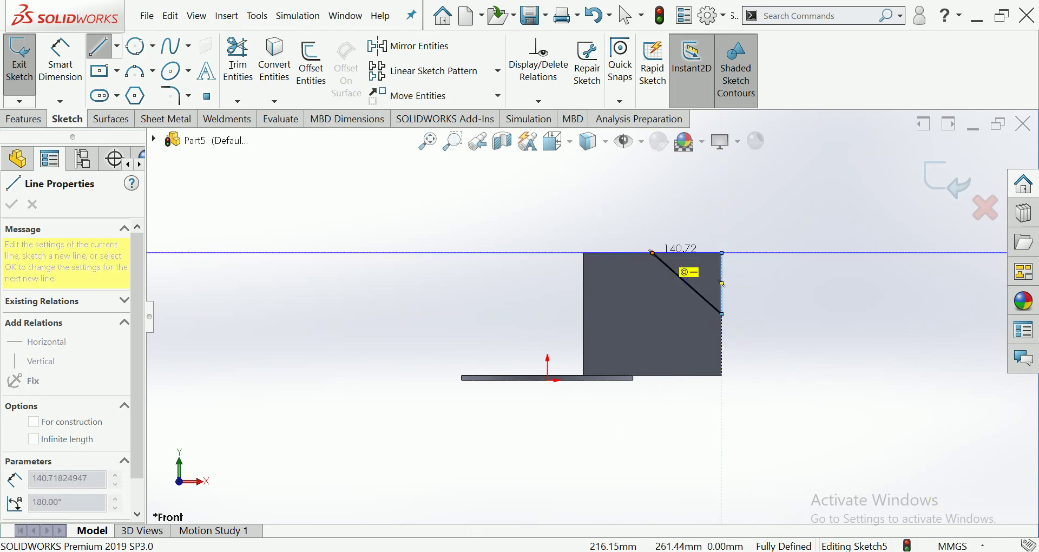
pyautogui.click(653, 253)
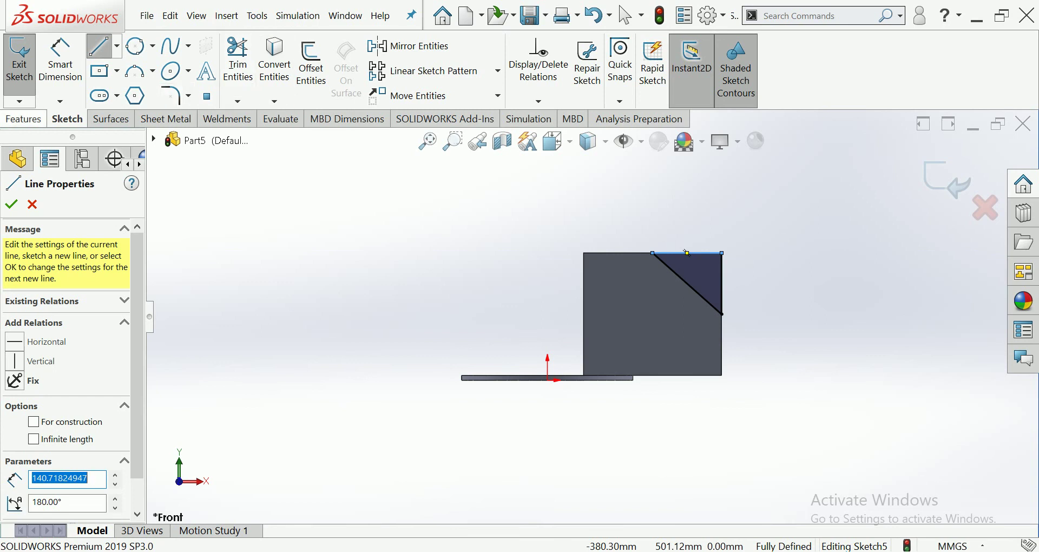
pyautogui.click(23, 119)
pyautogui.click(233, 70)
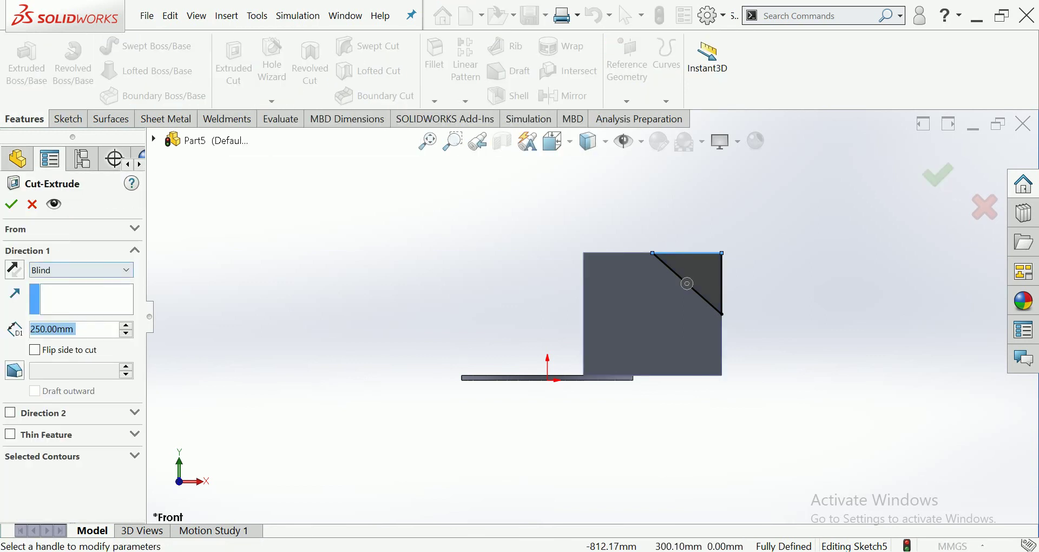
# Step: Cut the triangular corner Through All, giving the blade an angled top edge
pyautogui.click(82, 270)
pyautogui.click(54, 292)
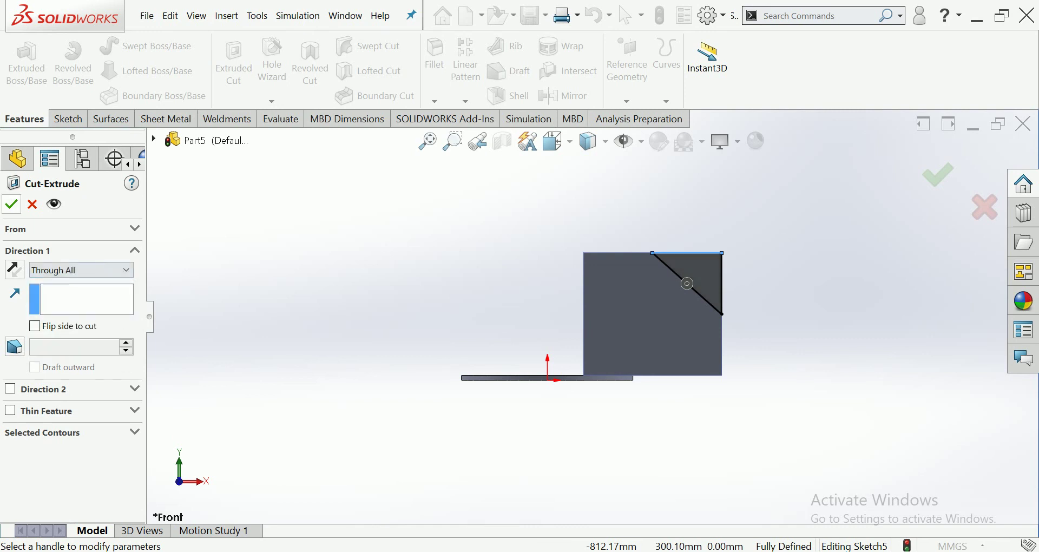
pyautogui.click(11, 204)
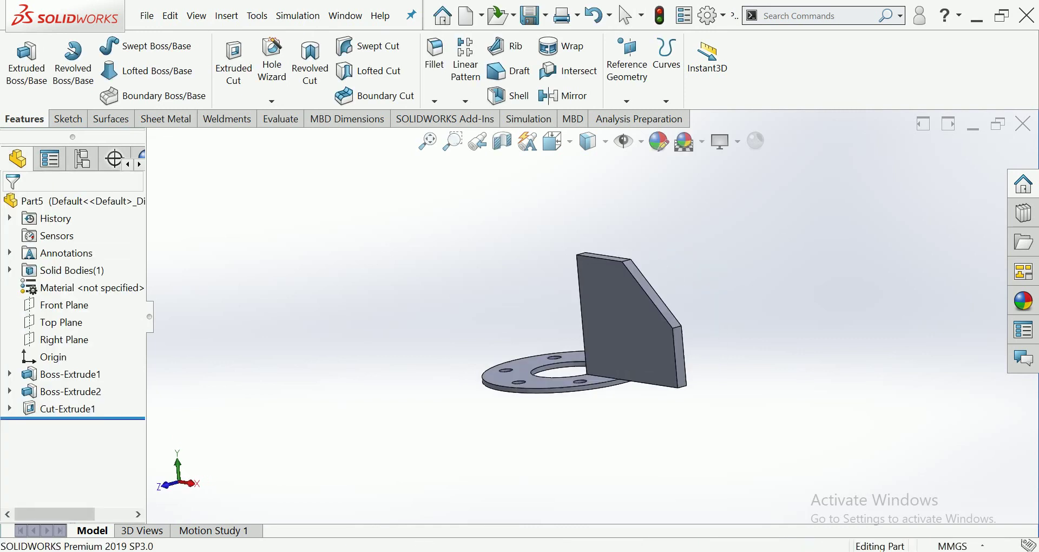
pyautogui.moveTo(584, 325)
pyautogui.mouseDown(button='middle')
pyautogui.moveTo(639, 281)
pyautogui.moveTo(601, 312)
pyautogui.mouseUp(button='middle')
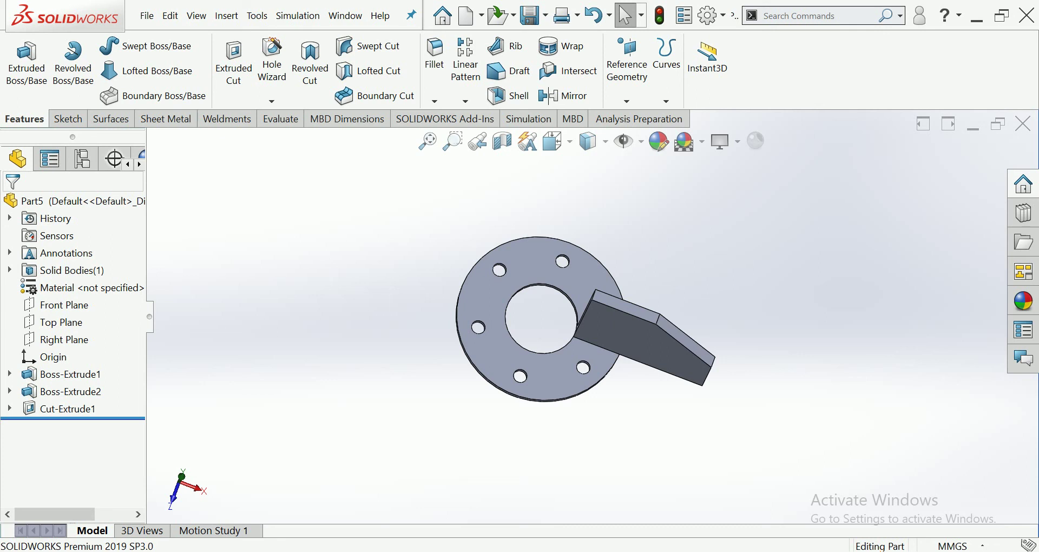
pyautogui.click(466, 101)
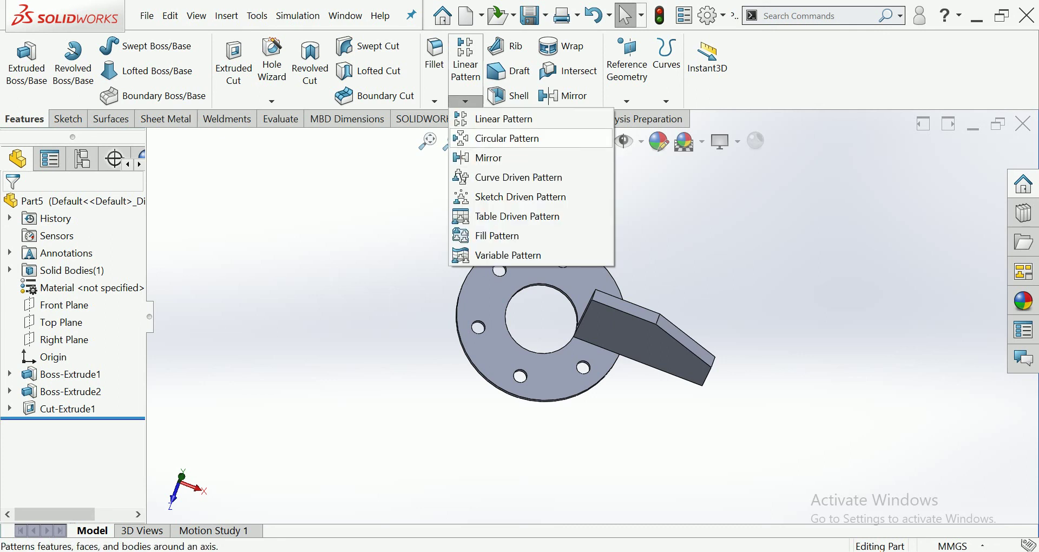
# Step: Circular-pattern Boss-Extrude2 into 4 instances around the disc's outer edge
pyautogui.click(507, 138)
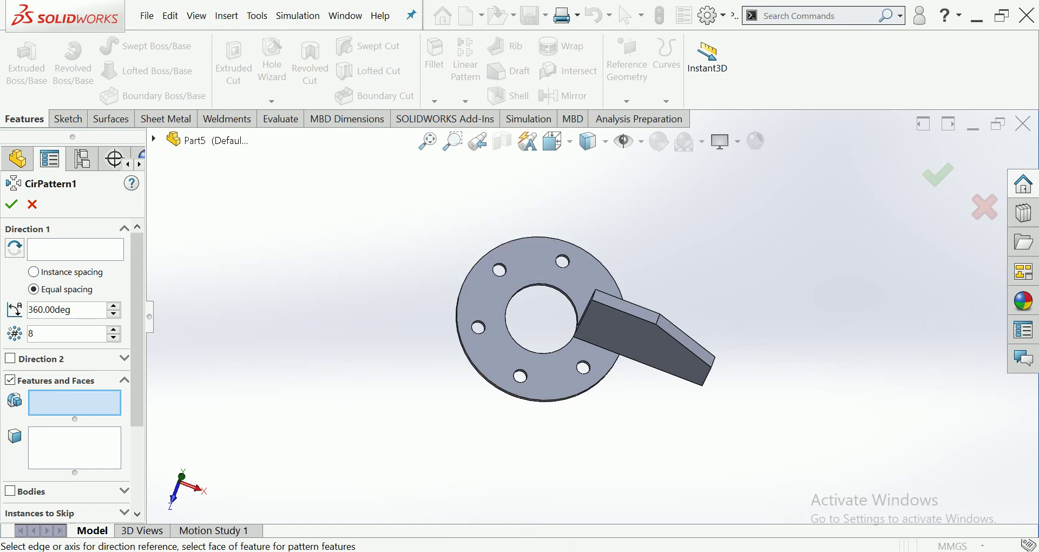
pyautogui.click(471, 275)
pyautogui.write('3')
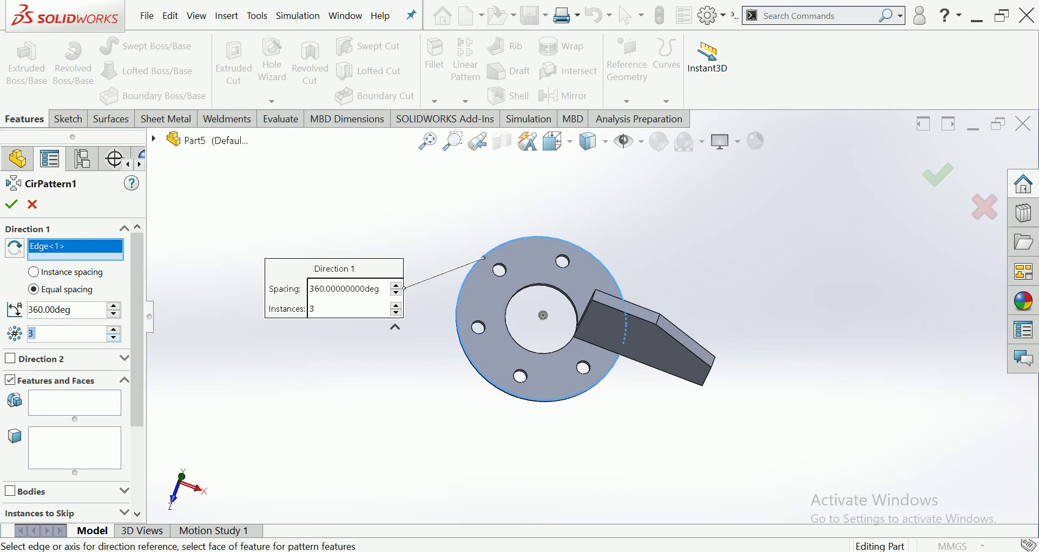
pyautogui.write('4')
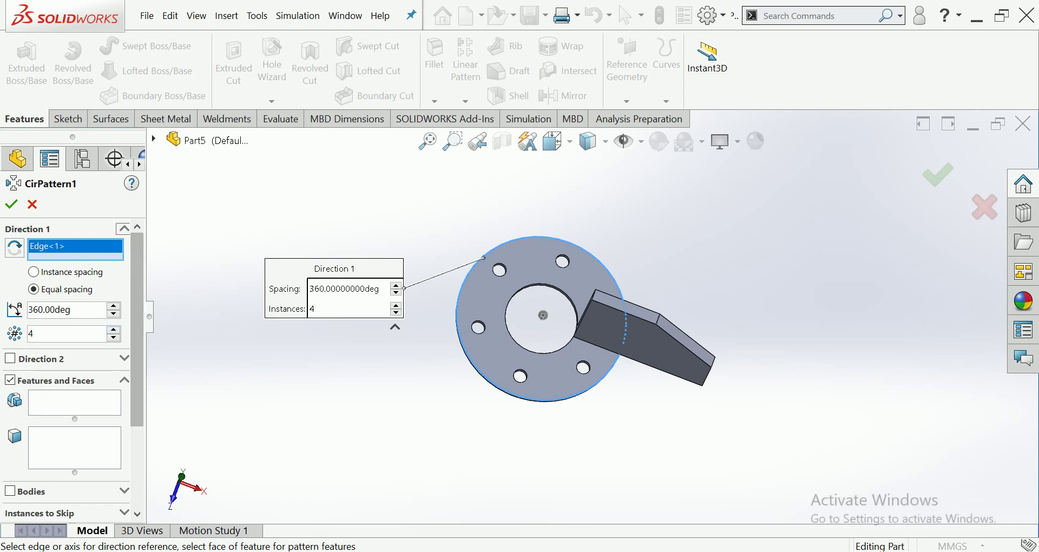
pyautogui.click(74, 403)
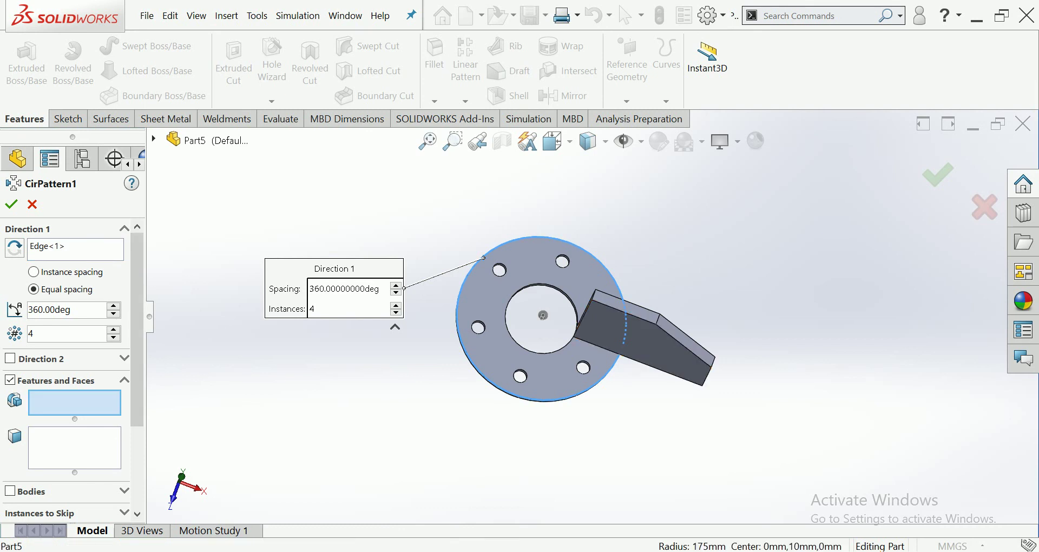
pyautogui.click(644, 339)
pyautogui.moveTo(644, 338); pyautogui.dragTo(642, 378, button='middle')
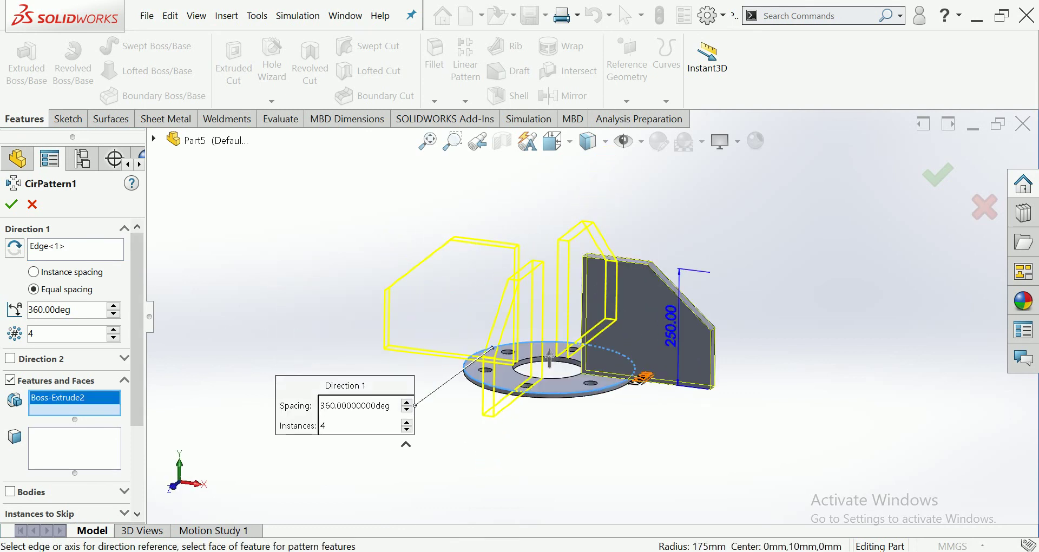
pyautogui.press('Return')
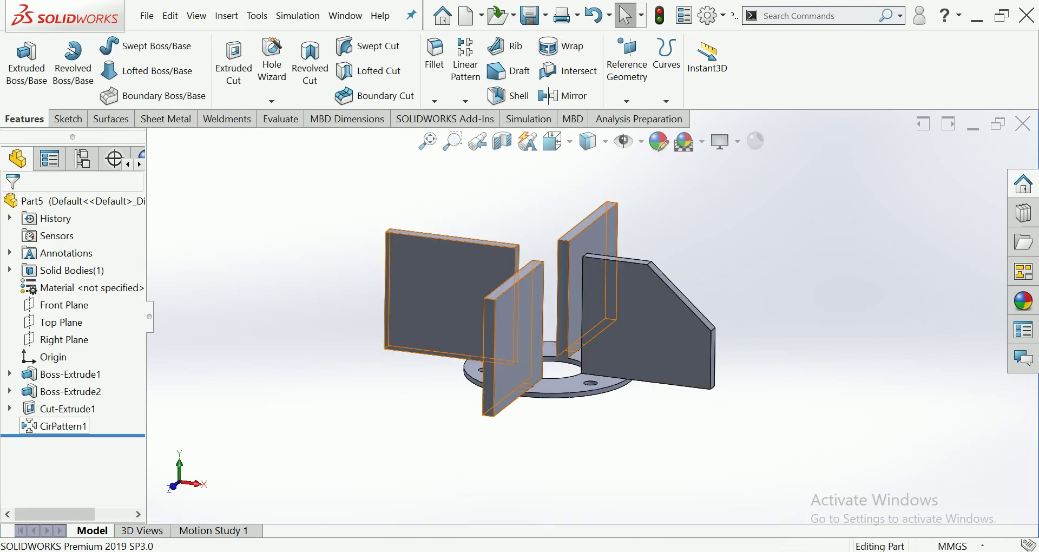
# Step: Edit CirPattern1 to also repeat Cut-Extrude1
pyautogui.click(62, 427)
pyautogui.doubleClick(62, 426)
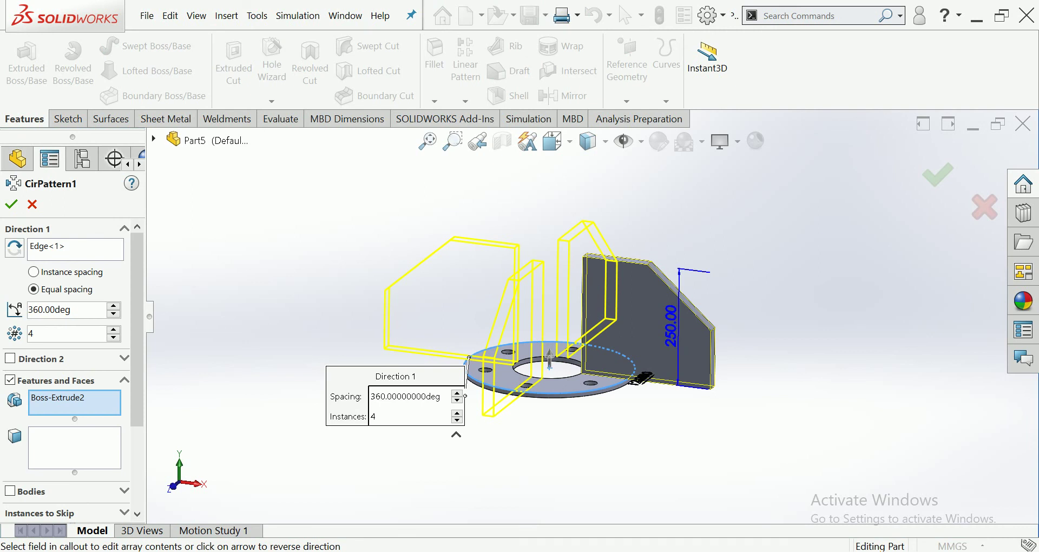
pyautogui.click(154, 138)
pyautogui.click(227, 348)
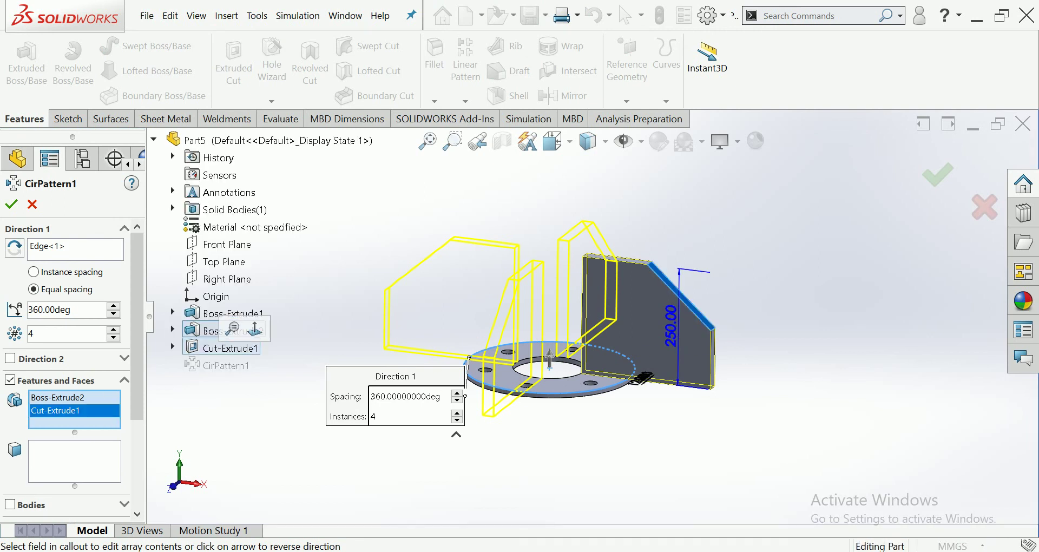
pyautogui.click(11, 204)
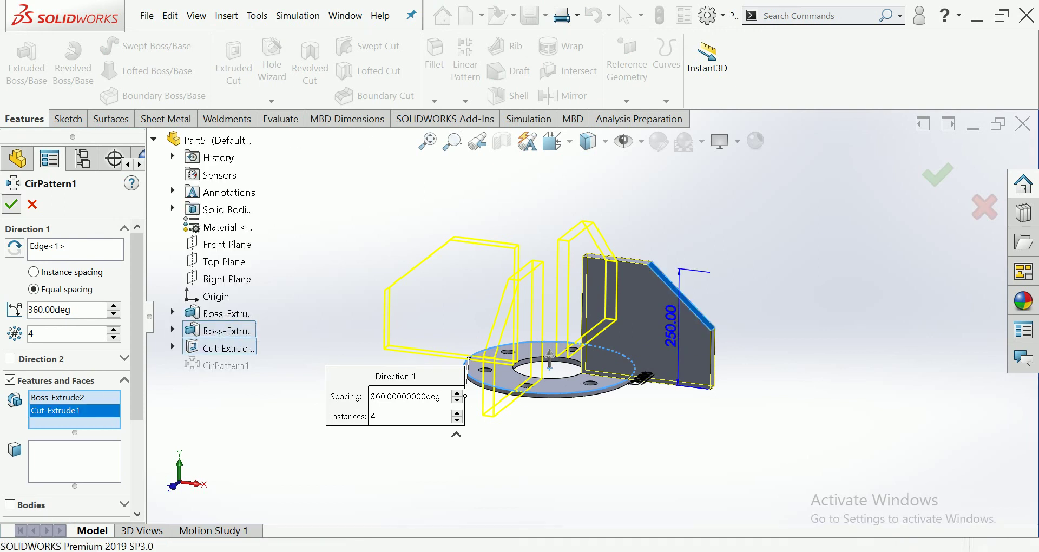
pyautogui.moveTo(542, 352); pyautogui.dragTo(541, 282, button='middle')
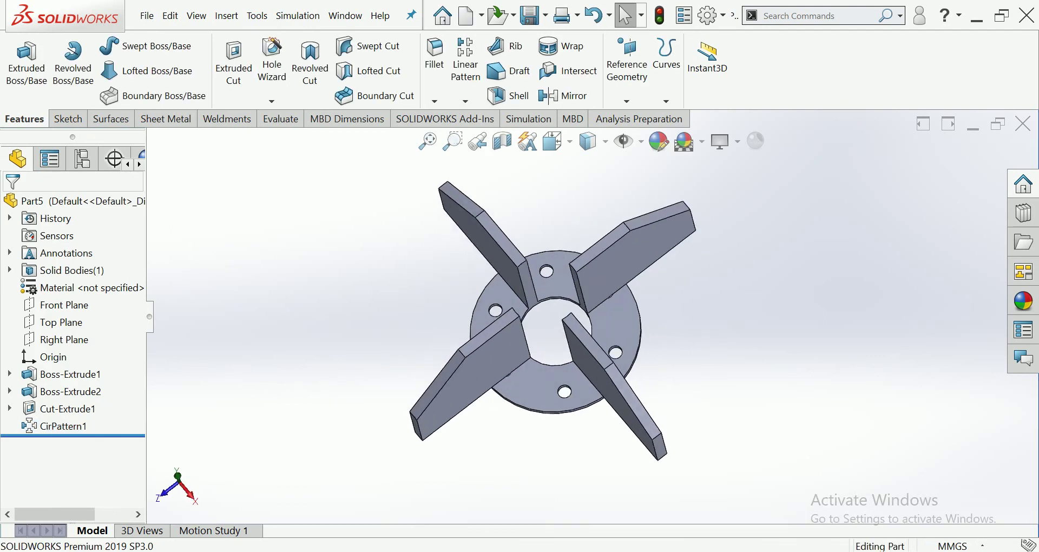
# Step: Start Sketch6 on the flange face and view it Normal To
pyautogui.click(609, 309)
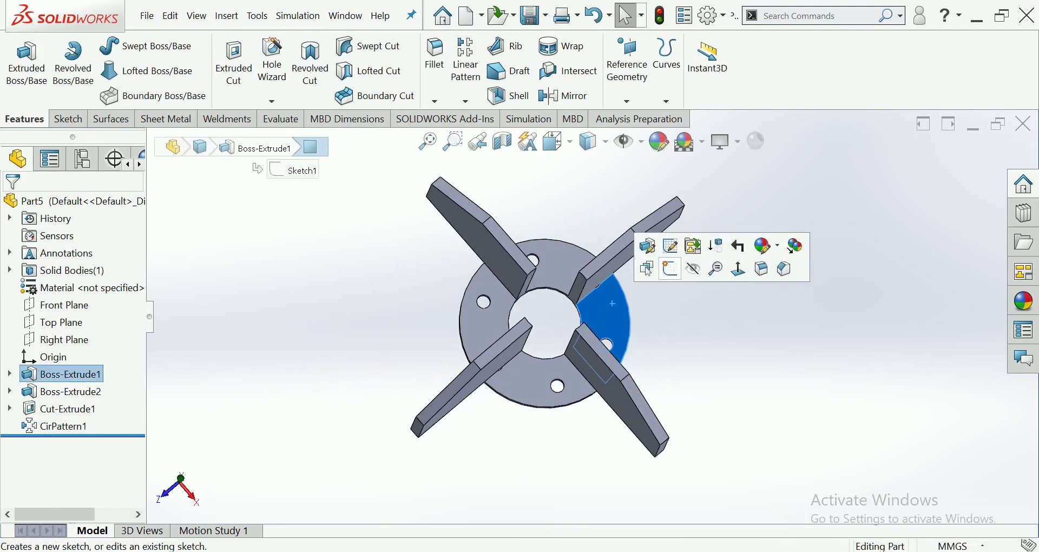
pyautogui.click(672, 276)
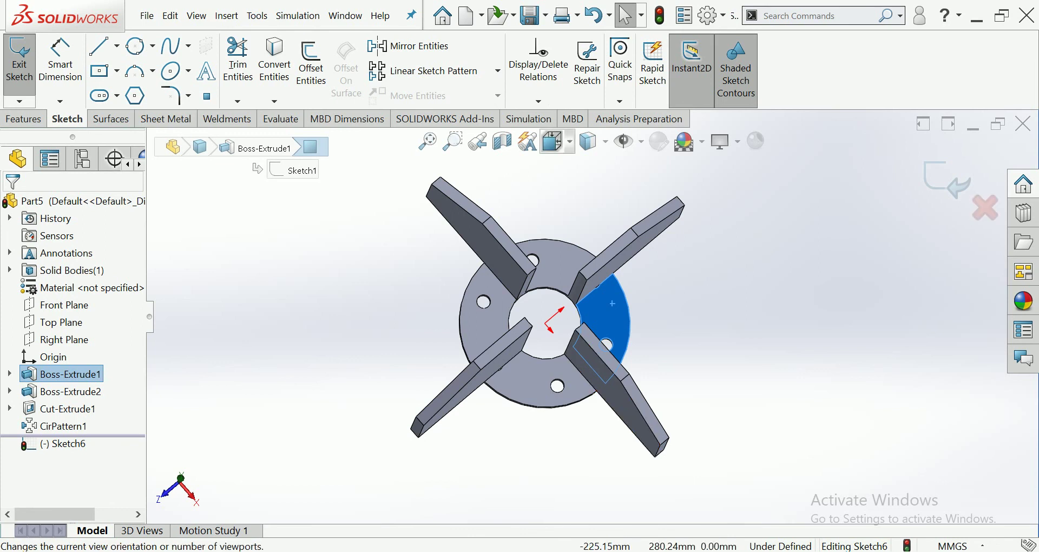
pyautogui.click(553, 142)
pyautogui.click(620, 168)
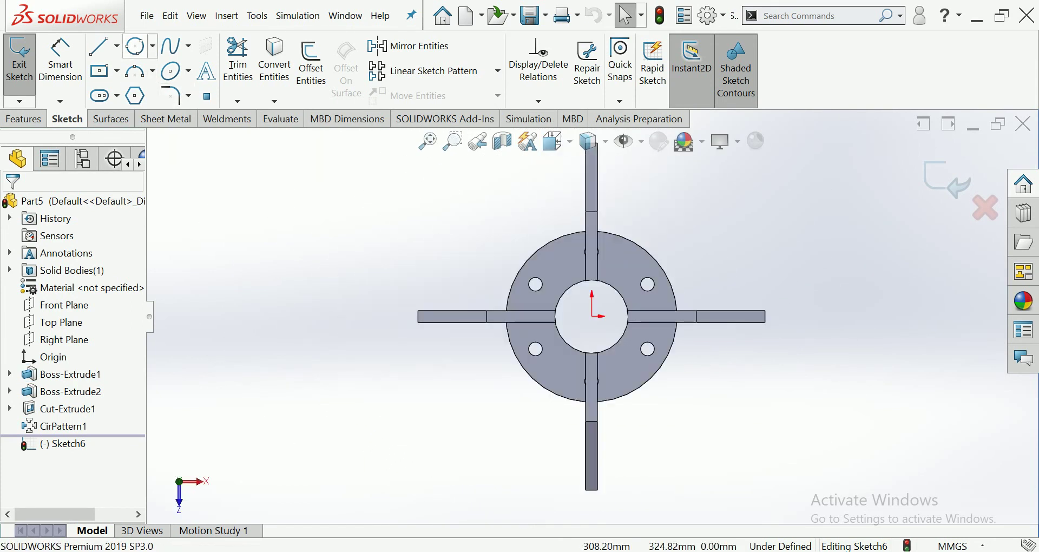
# Step: Draw two origin-centred circles, one on the bore edge and one of about 89 mm radius
pyautogui.click(152, 46)
pyautogui.click(154, 67)
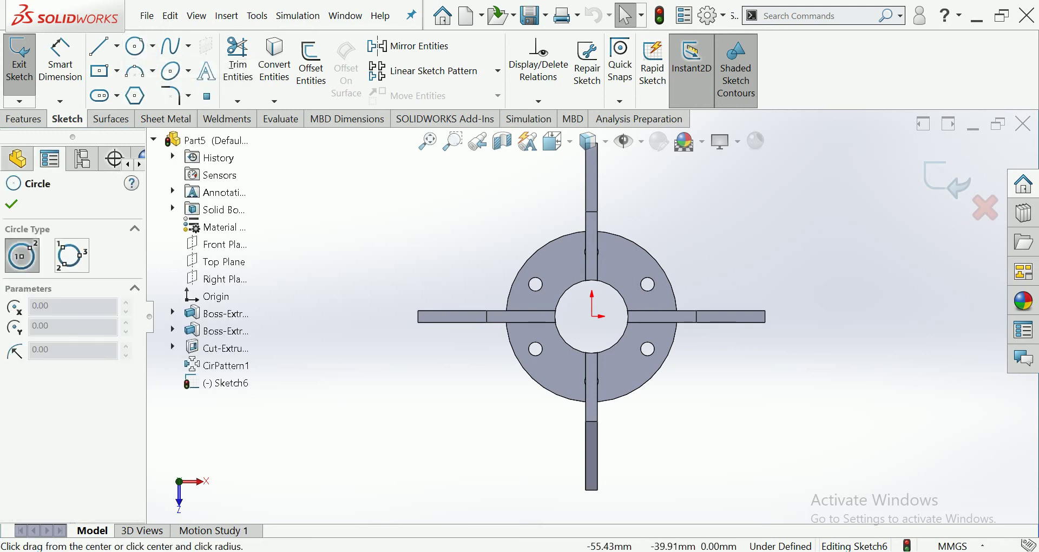
pyautogui.click(623, 336)
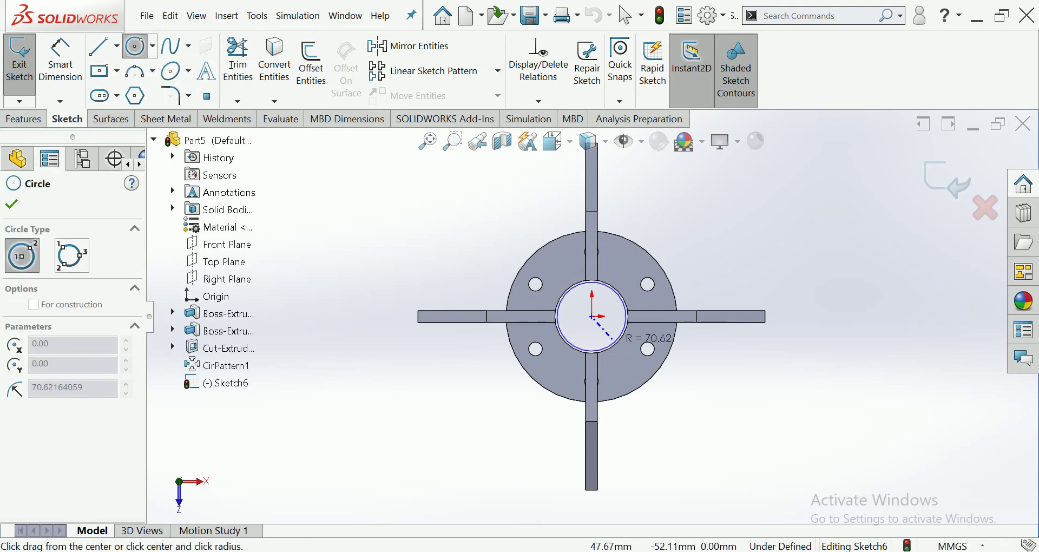
pyautogui.click(617, 345)
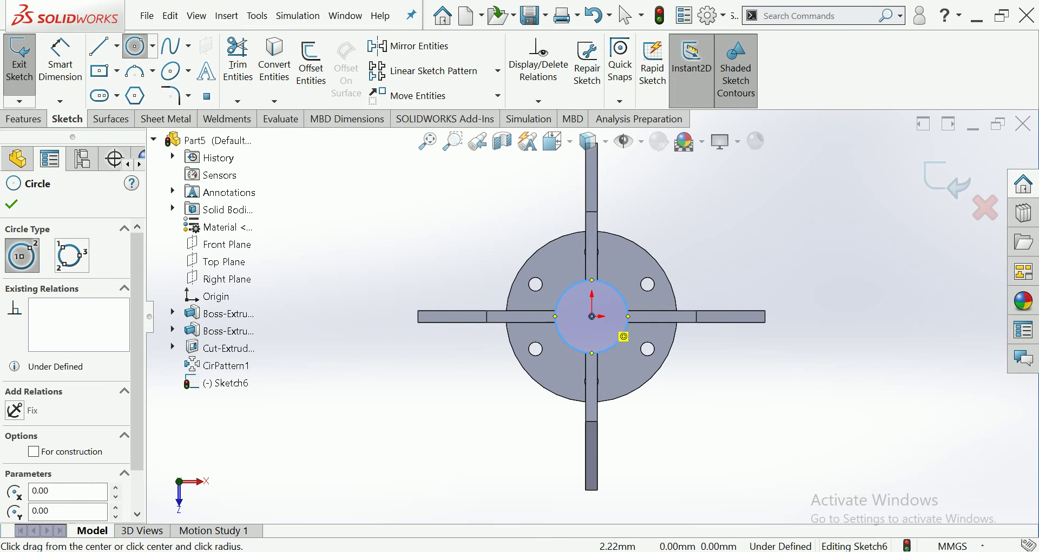
pyautogui.click(592, 316)
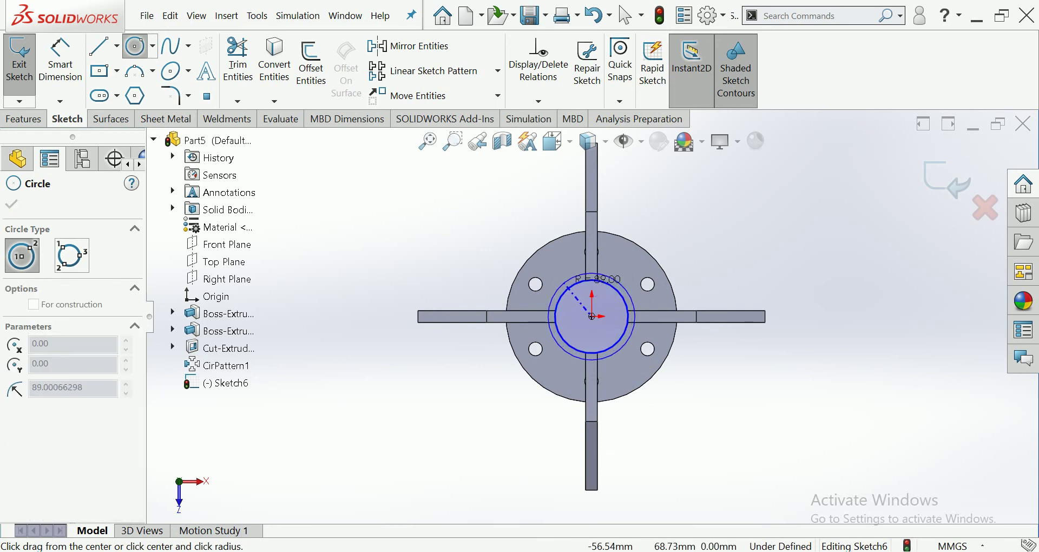
pyautogui.click(567, 286)
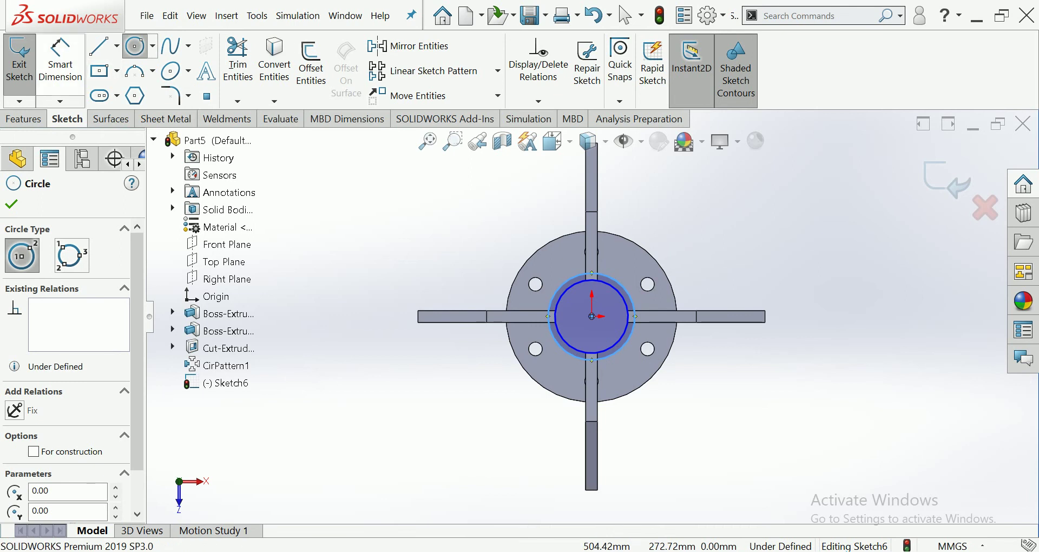
pyautogui.press('d')
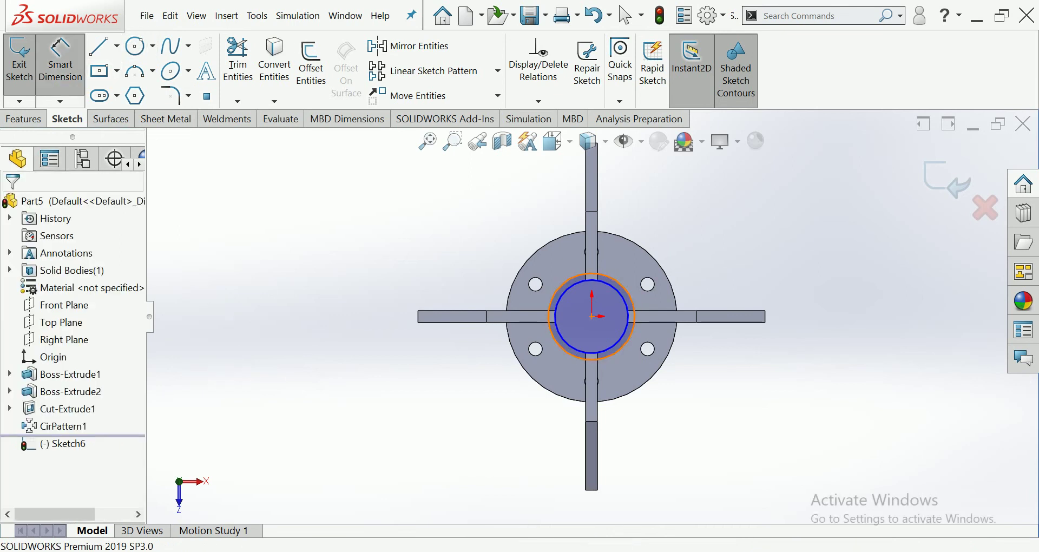
# Step: Dimension the outer circle, correcting the mistyped 1780 to Ø178 mm
pyautogui.click(552, 335)
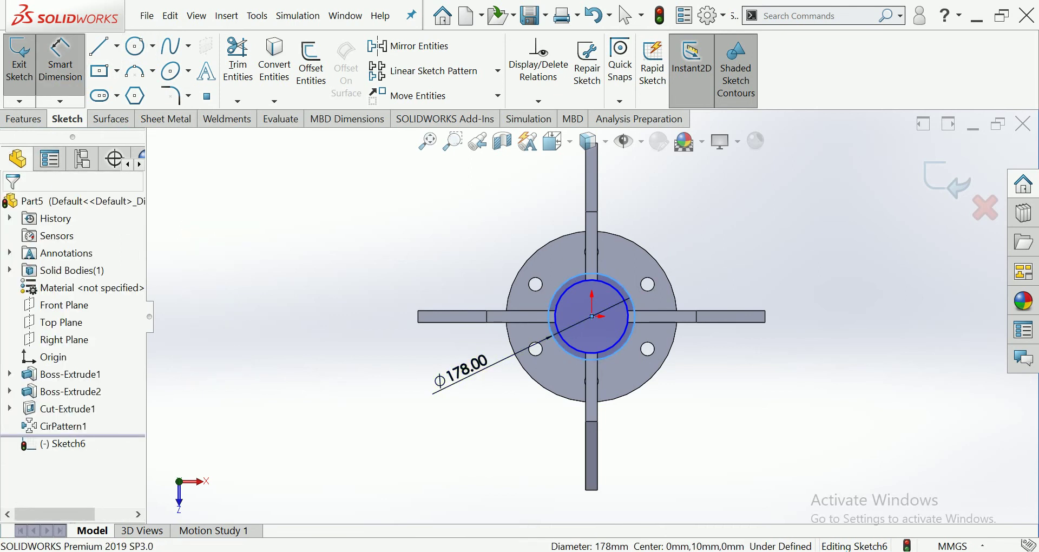
pyautogui.click(461, 370)
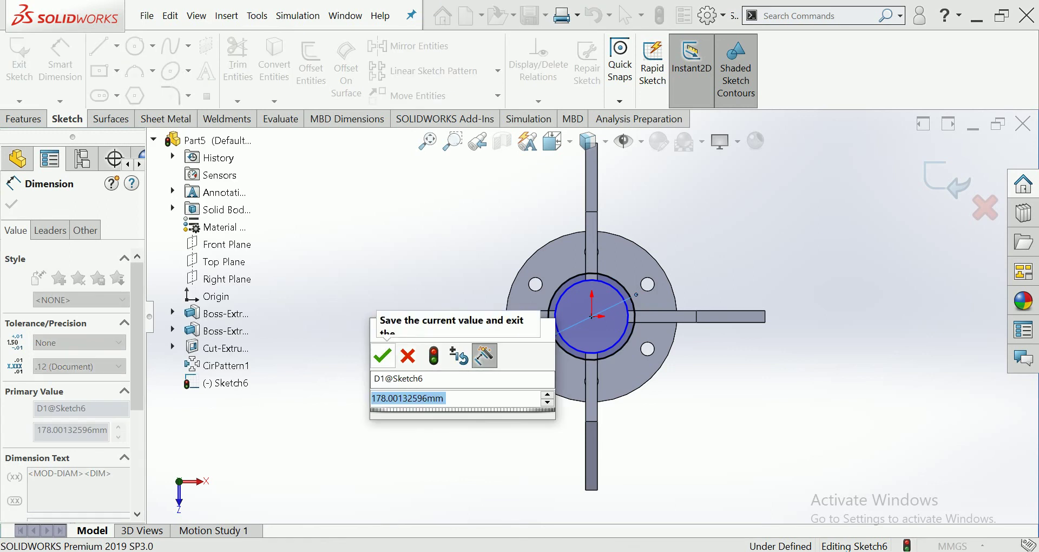
pyautogui.write('1780')
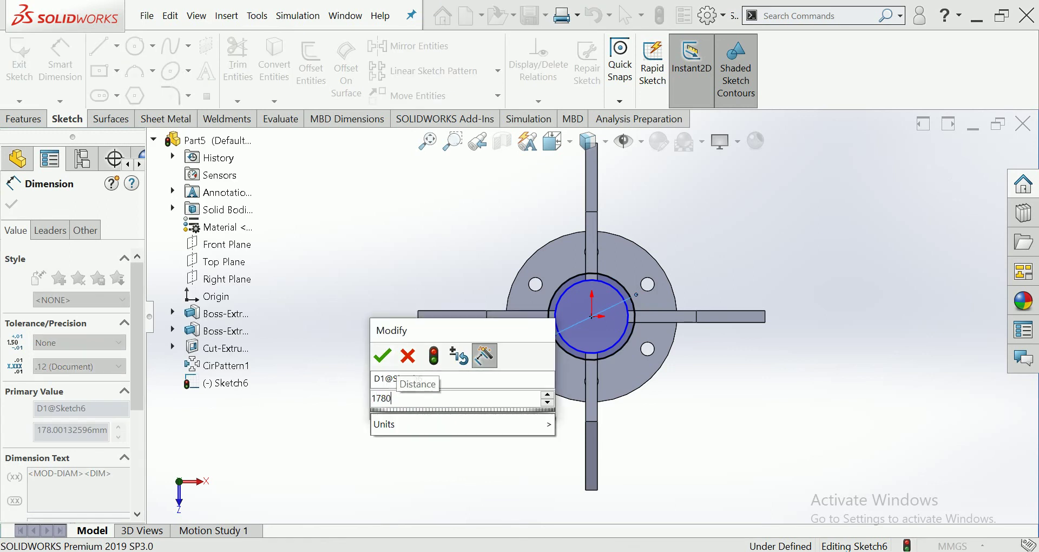
pyautogui.press('Return')
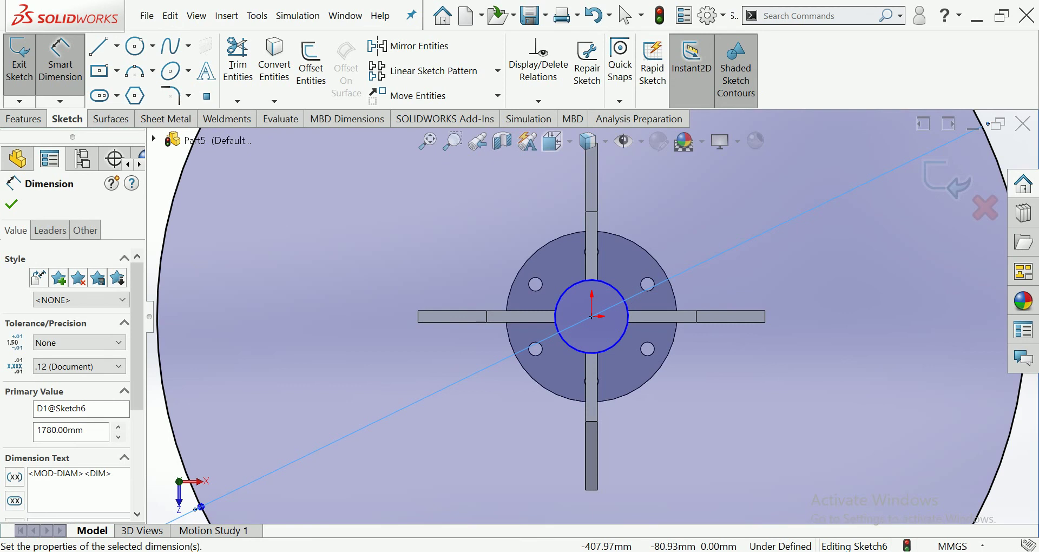
pyautogui.scroll(2, 592, 317)
pyautogui.press('Escape')
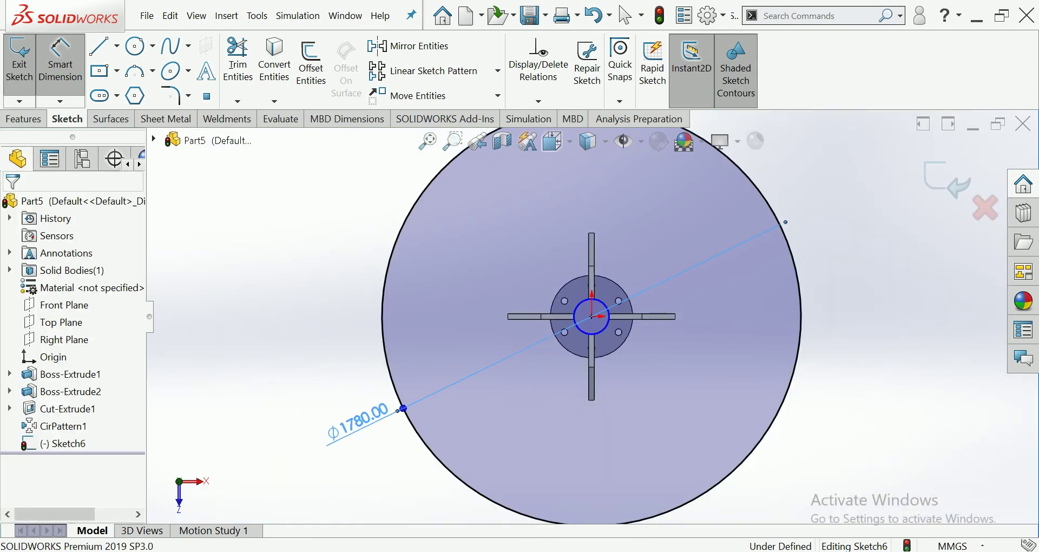
pyautogui.doubleClick(360, 419)
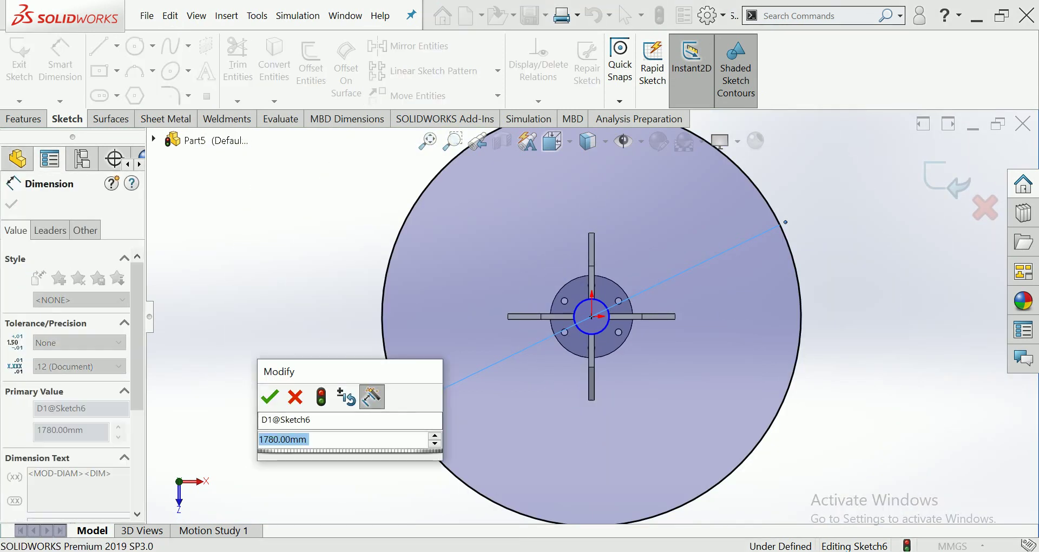
pyautogui.click(307, 439)
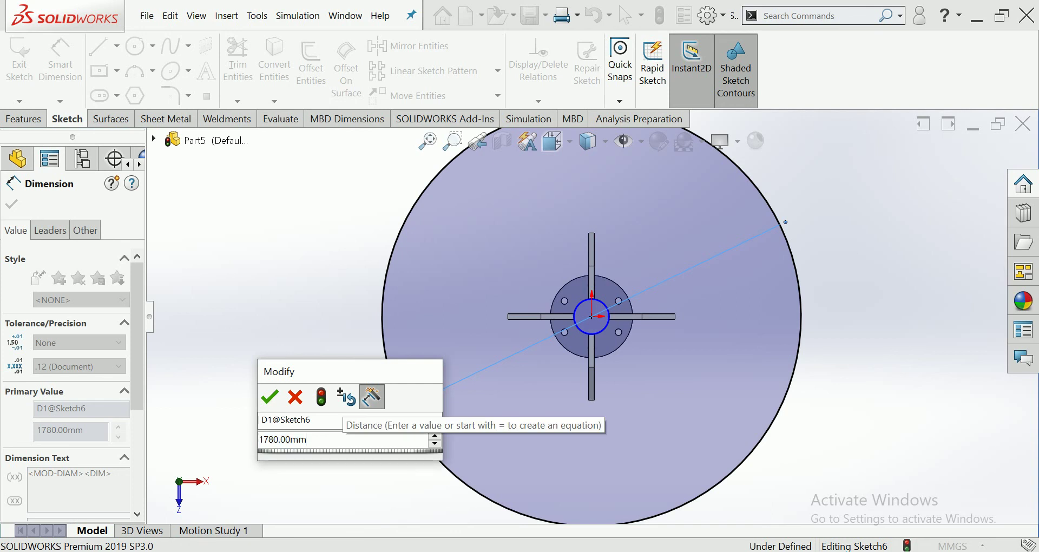
pyautogui.press('BackSpace')
pyautogui.press('BackSpace')
pyautogui.press('BackSpace')
pyautogui.press('BackSpace')
pyautogui.press('BackSpace')
pyautogui.press('BackSpace')
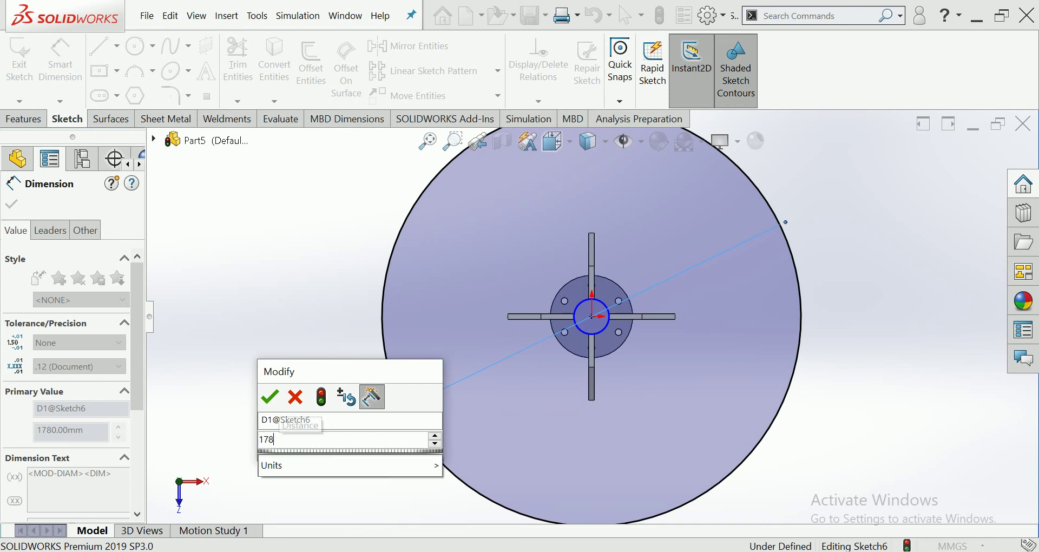
pyautogui.press('Return')
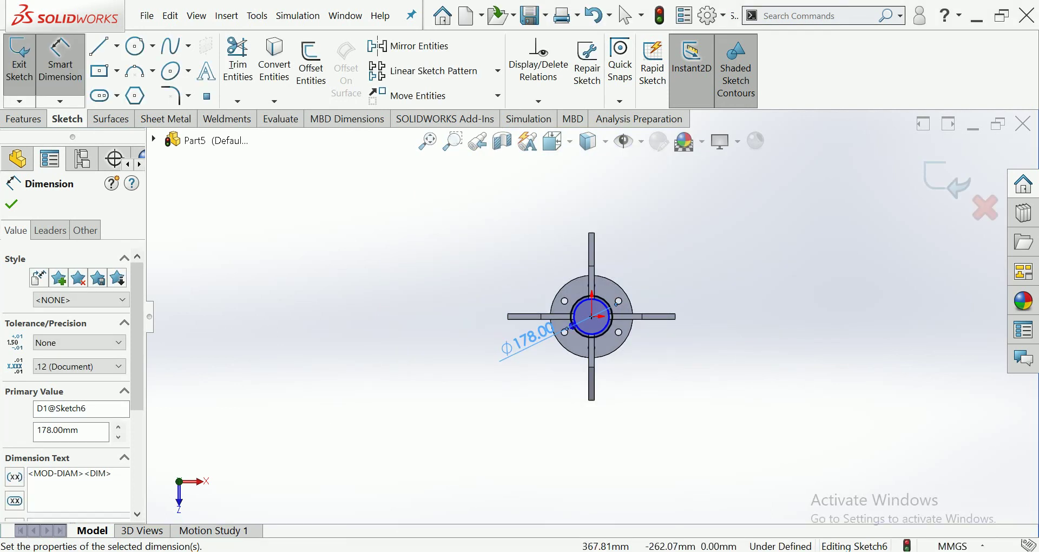
pyautogui.press('Escape')
pyautogui.scroll(-5, 610, 361)
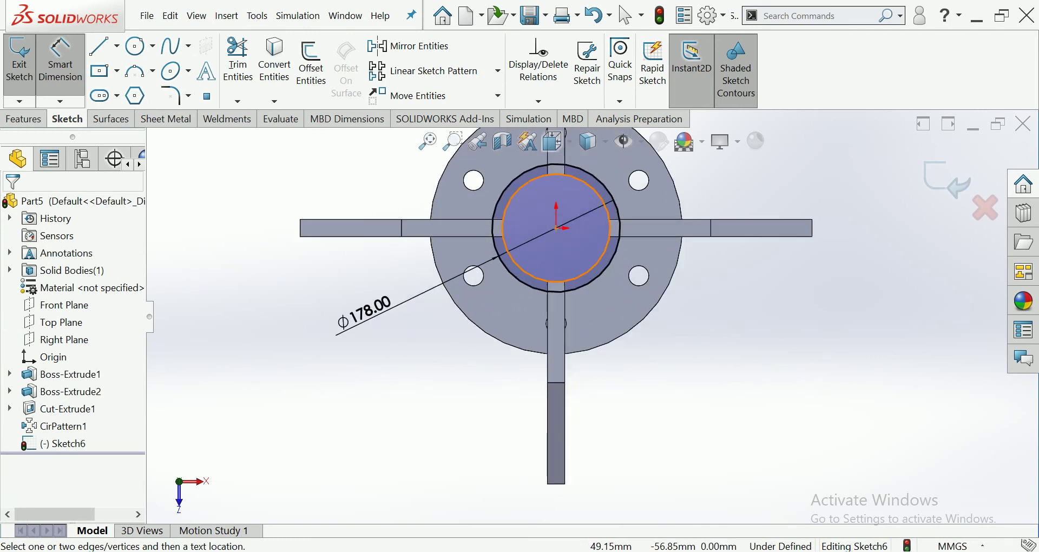
# Step: Dimension the inner circle to Ø150 mm, fully defining the sketch
pyautogui.click(595, 266)
pyautogui.click(704, 374)
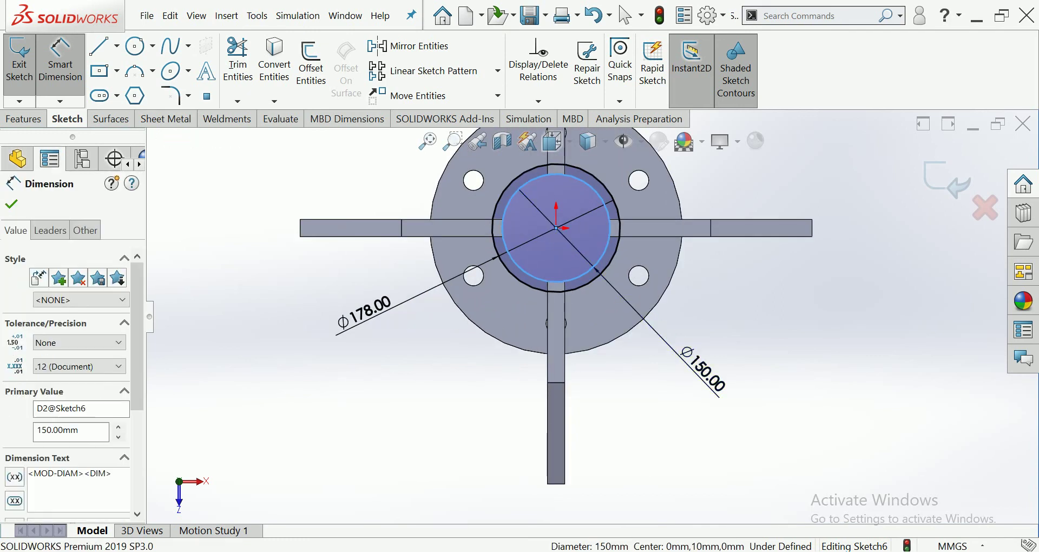
pyautogui.write('150')
pyautogui.press('Return')
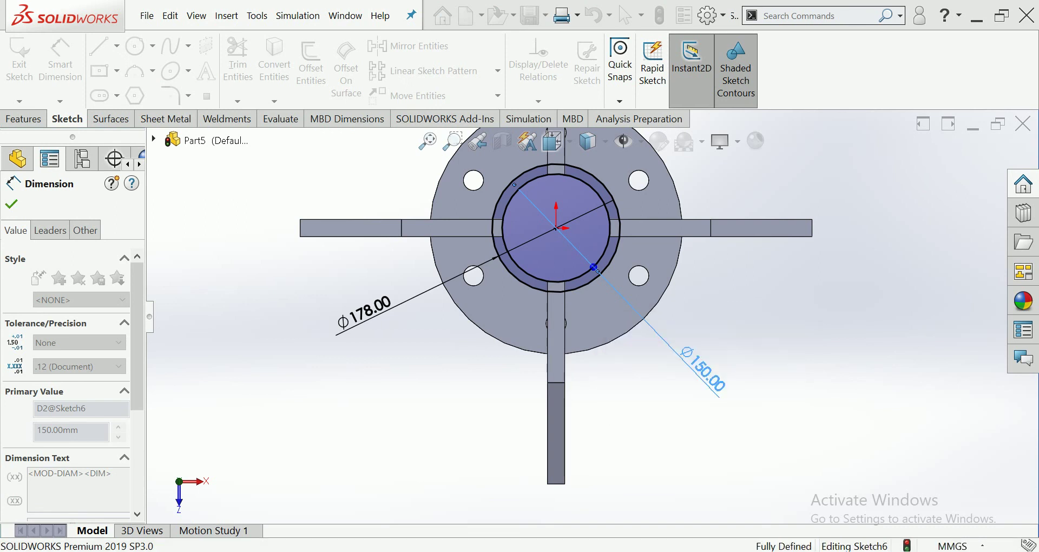
pyautogui.press('Escape')
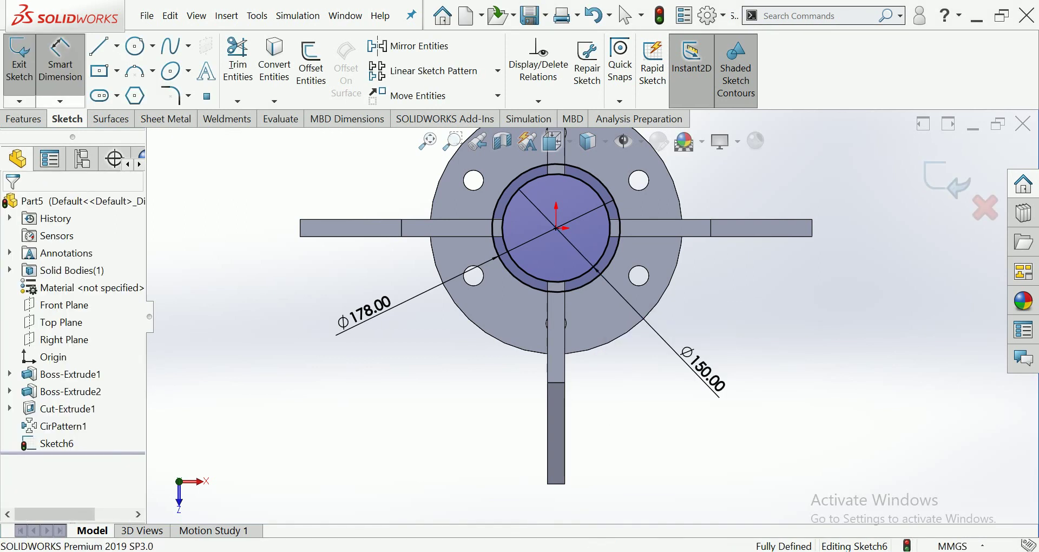
pyautogui.click(24, 119)
# Step: Extrude the ring sketch Blind 250 mm into the hub tube and view it Dimetric
pyautogui.click(26, 62)
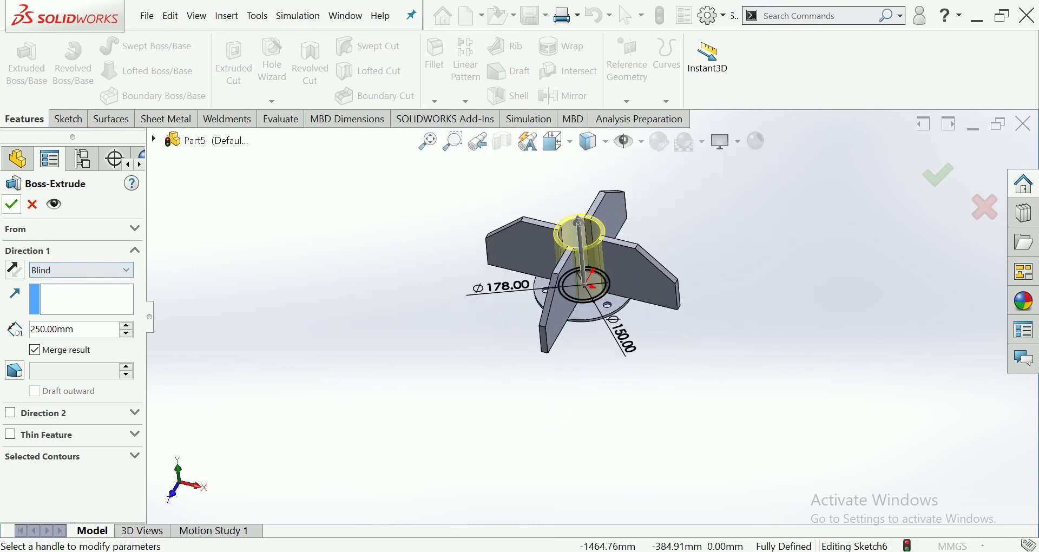
pyautogui.click(11, 204)
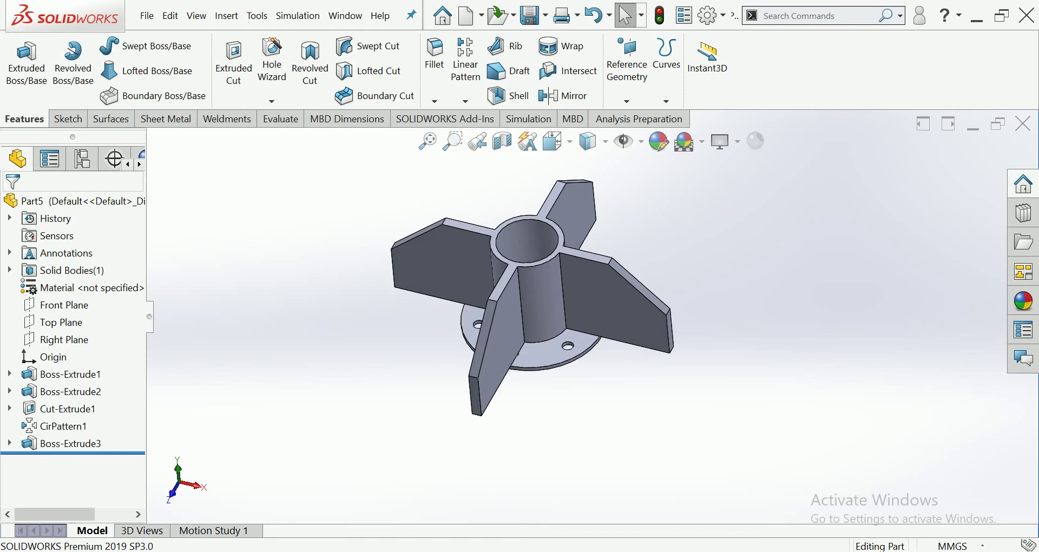
pyautogui.moveTo(487, 274)
pyautogui.mouseDown(button='middle')
pyautogui.moveTo(572, 274)
pyautogui.moveTo(524, 297)
pyautogui.mouseUp(button='middle')
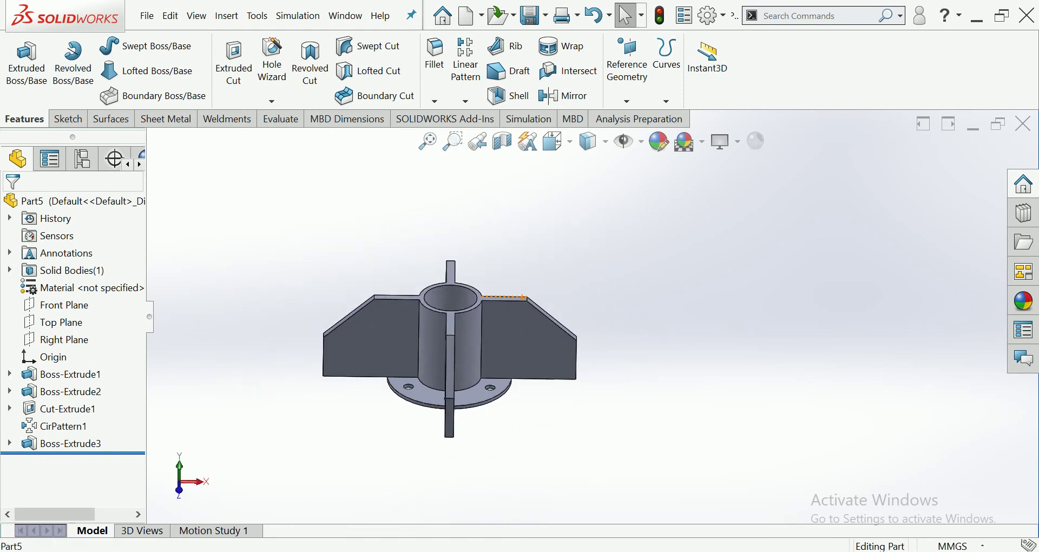
pyautogui.click(553, 141)
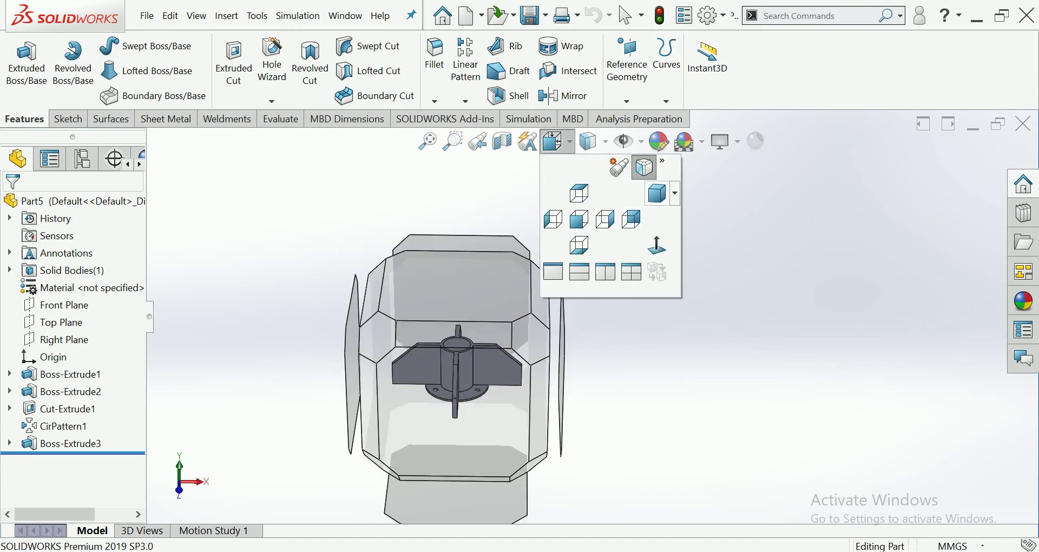
pyautogui.click(657, 193)
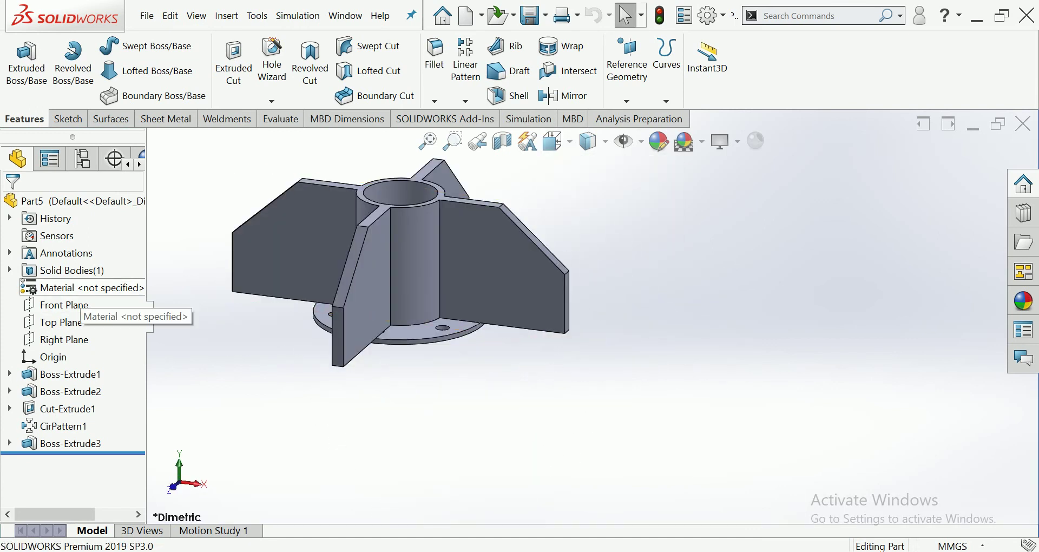
pyautogui.rightClick(79, 288)
# Step: Assign AISI 4130 Steel, normalized at 870C as the part's material
pyautogui.click(130, 205)
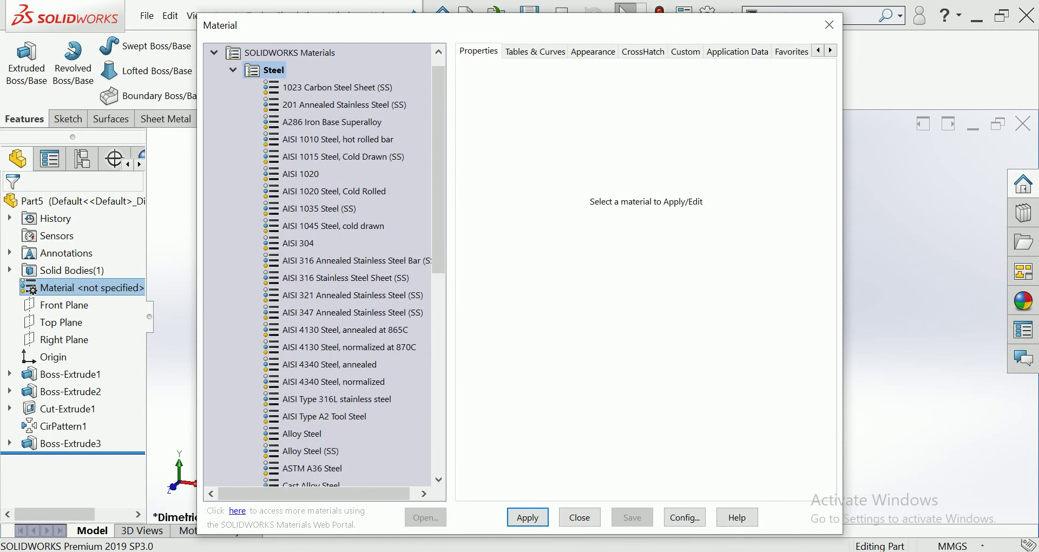
pyautogui.click(355, 347)
pyautogui.click(527, 517)
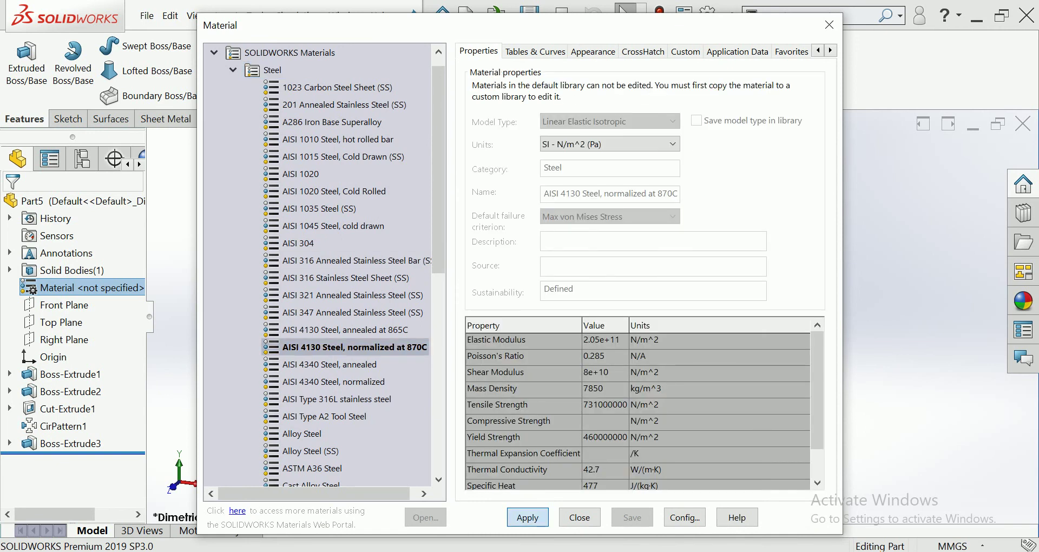
pyautogui.click(579, 518)
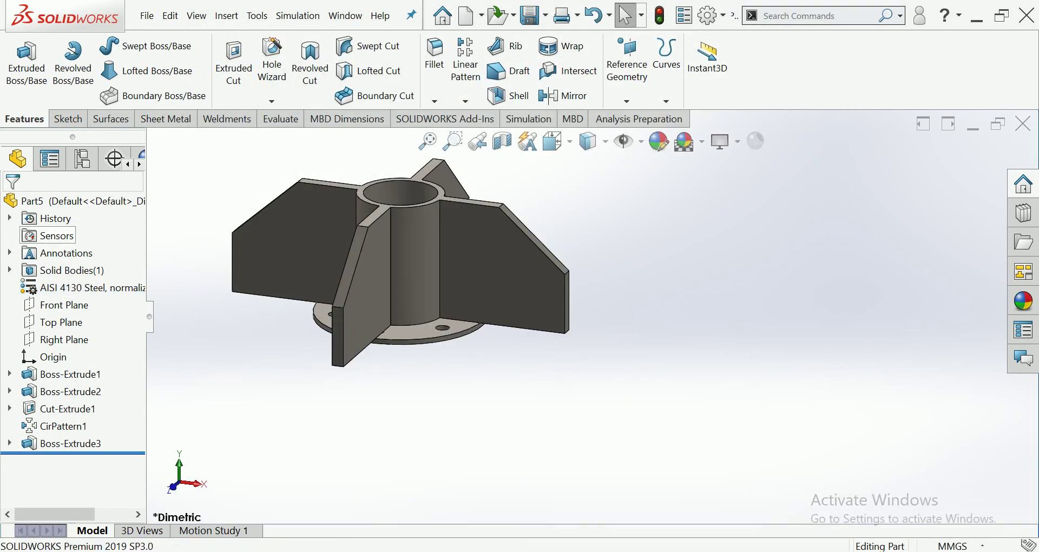
# Step: Remove the part's custom appearance to restore the default bluish-grey colour
pyautogui.rightClick(74, 202)
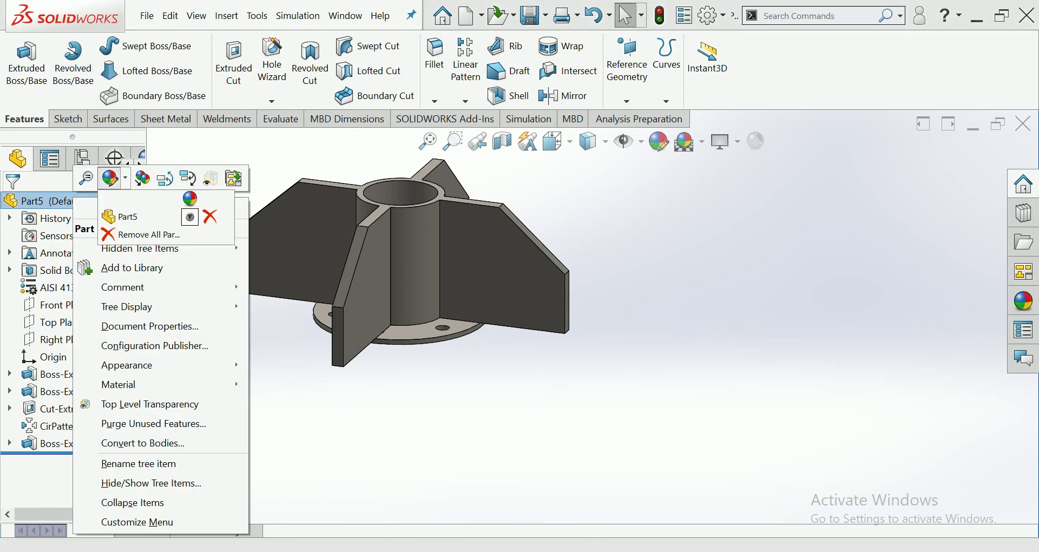
pyautogui.click(111, 178)
pyautogui.click(111, 179)
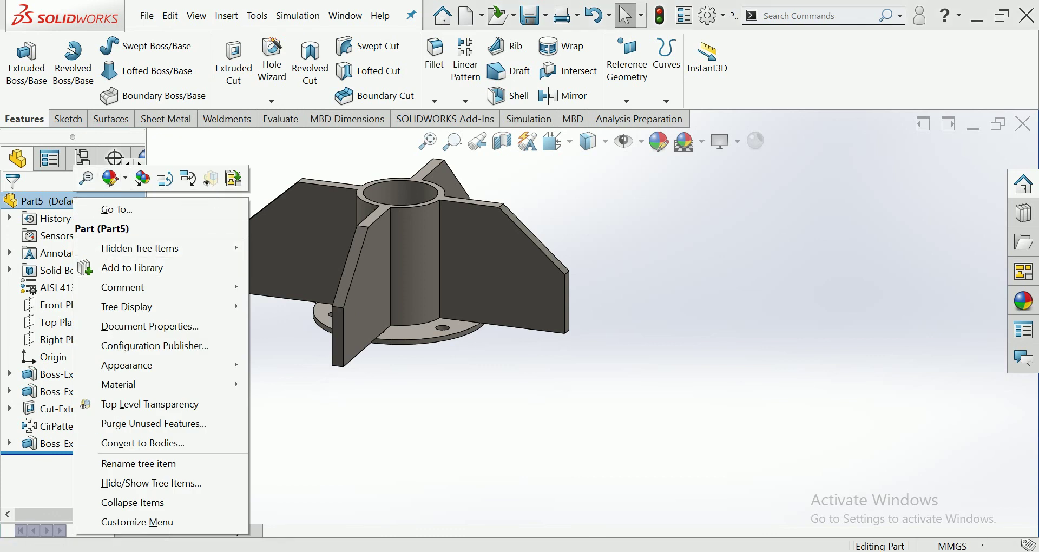
pyautogui.click(111, 179)
pyautogui.click(141, 234)
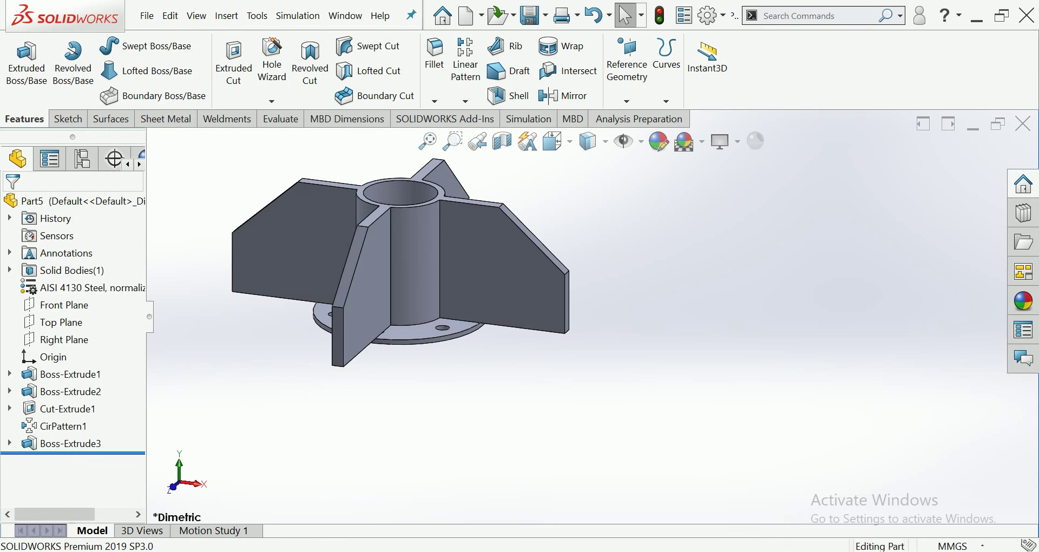
pyautogui.keyDown('ctrl'); pyautogui.moveTo(473, 257); pyautogui.dragTo(496, 274, button='middle'); pyautogui.keyUp('ctrl')
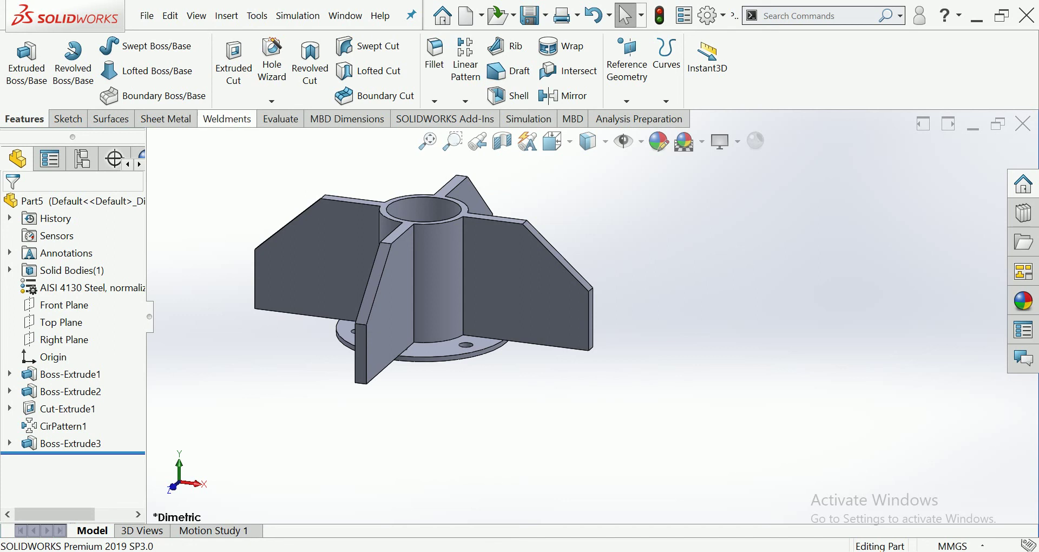
# Step: Run Mass Properties, read the 63657.17 g mass, and close the report
pyautogui.click(280, 119)
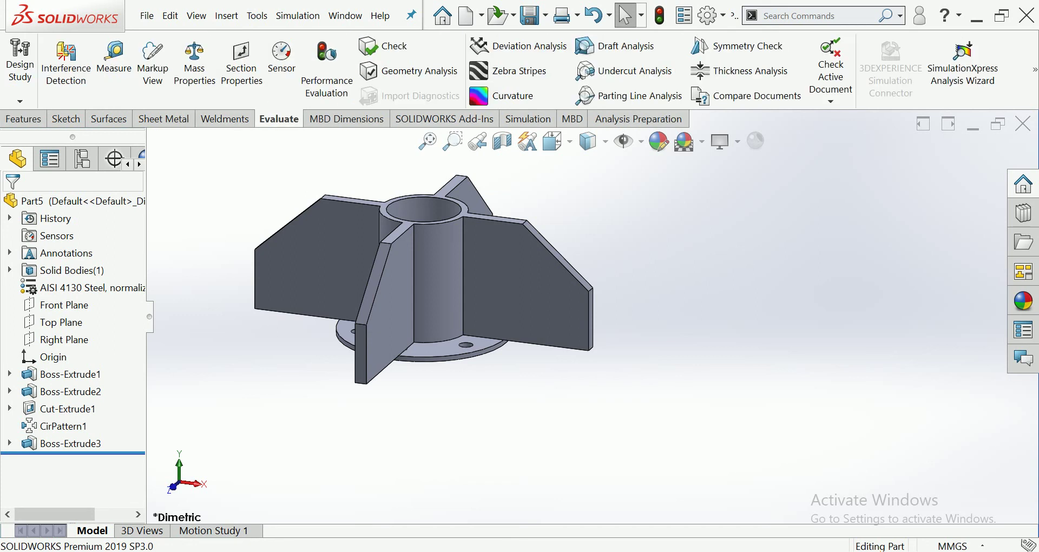
pyautogui.click(195, 63)
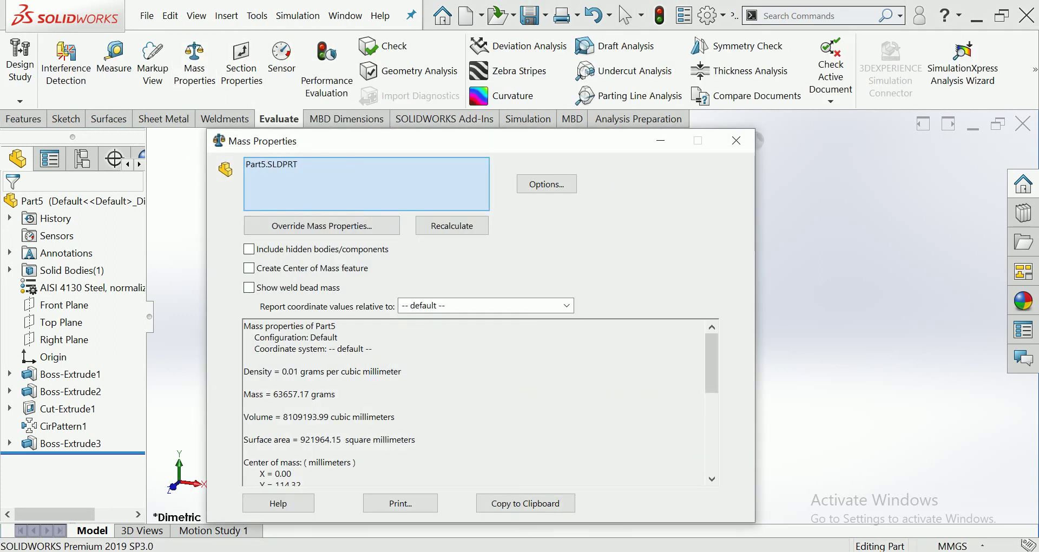
pyautogui.moveTo(335, 394); pyautogui.dragTo(265, 394)
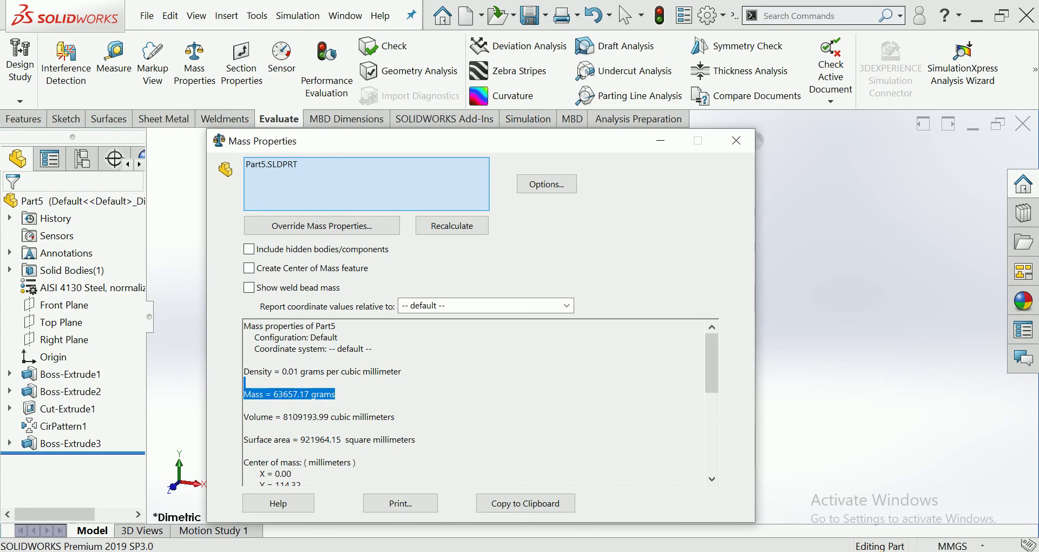
pyautogui.click(336, 395)
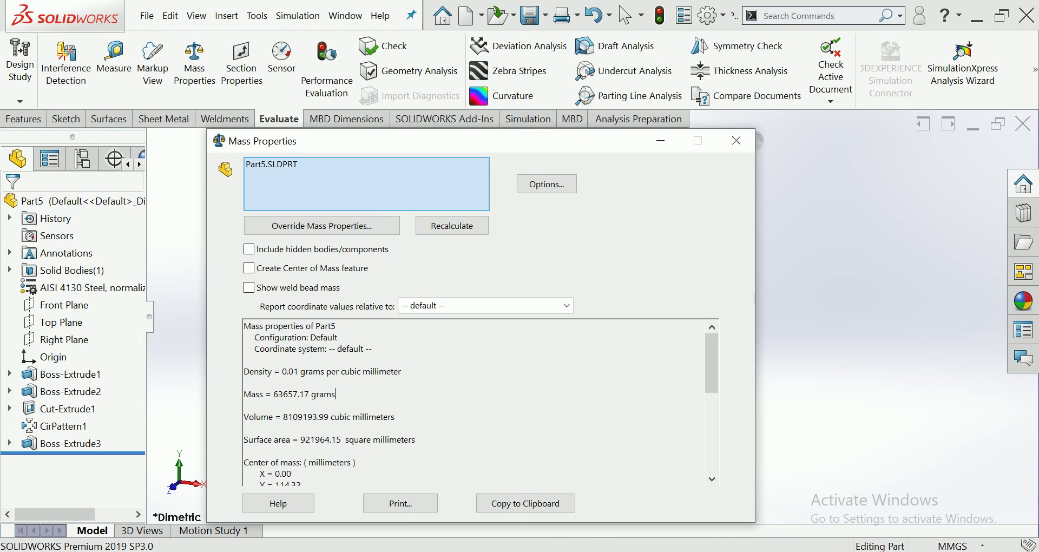
pyautogui.click(736, 141)
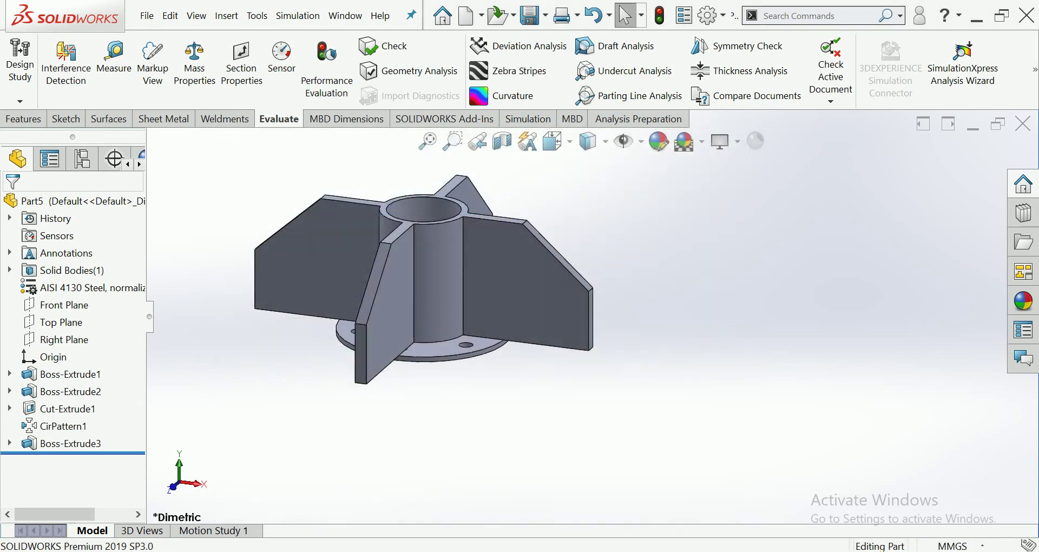
pyautogui.click(22, 118)
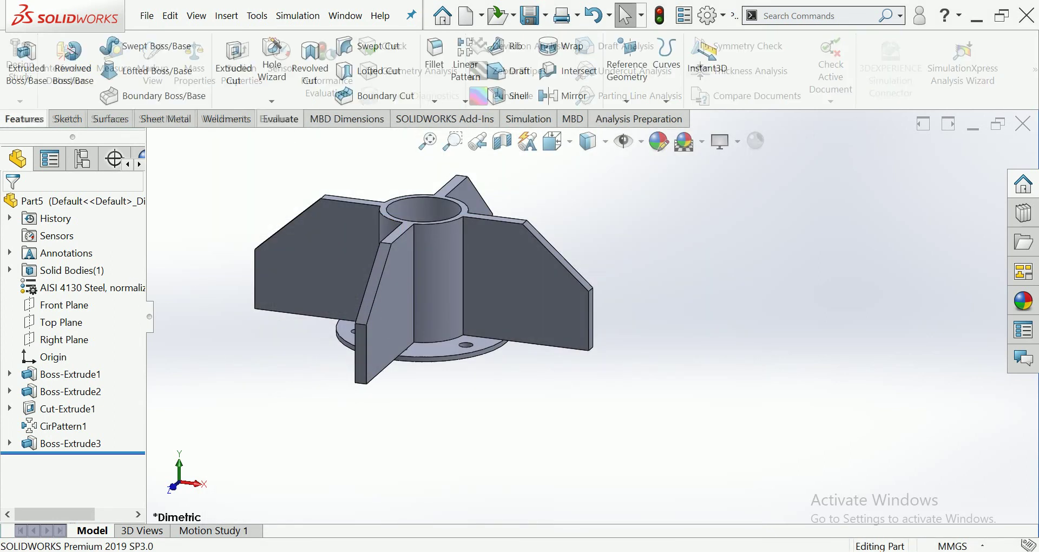